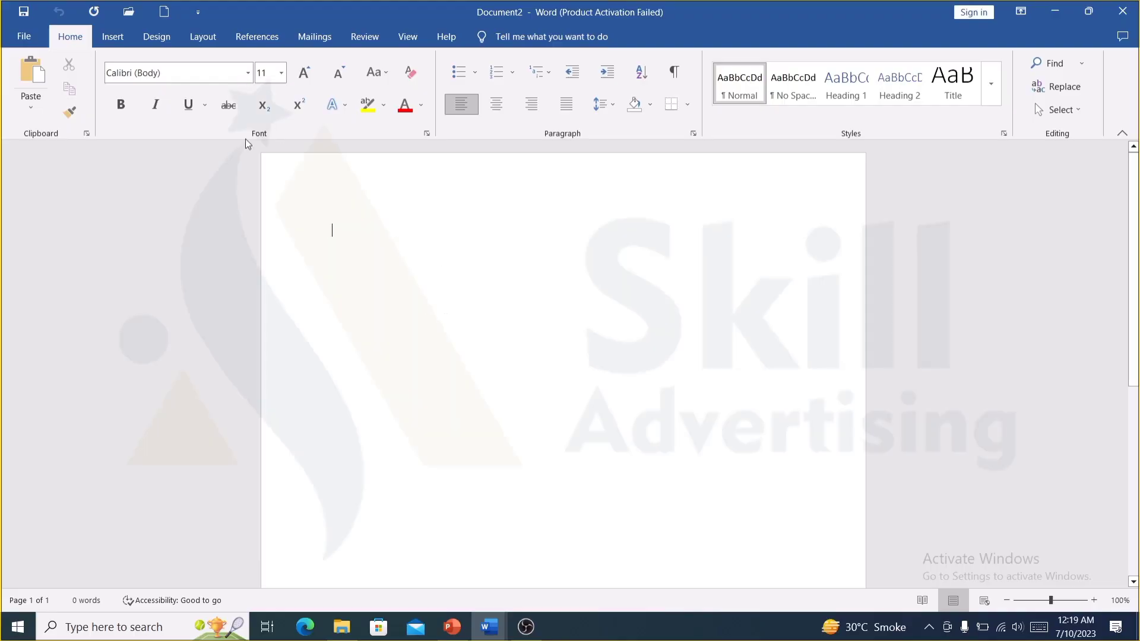
Step: Fill the blank document with random sample paragraphs using =rand()
click(114, 39)
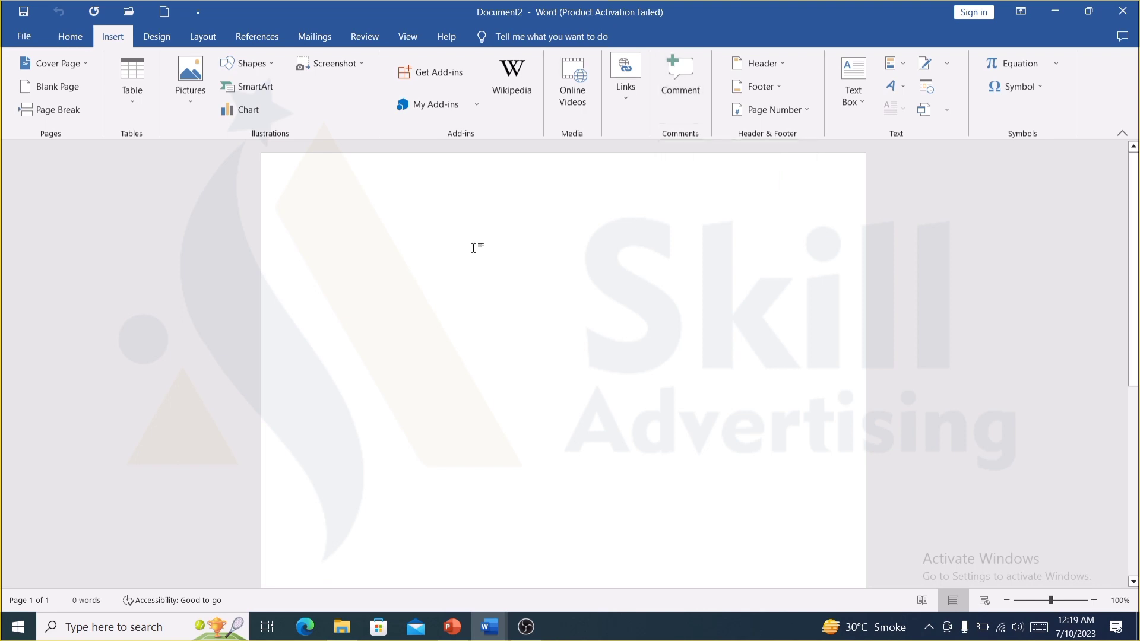
text(=rn)
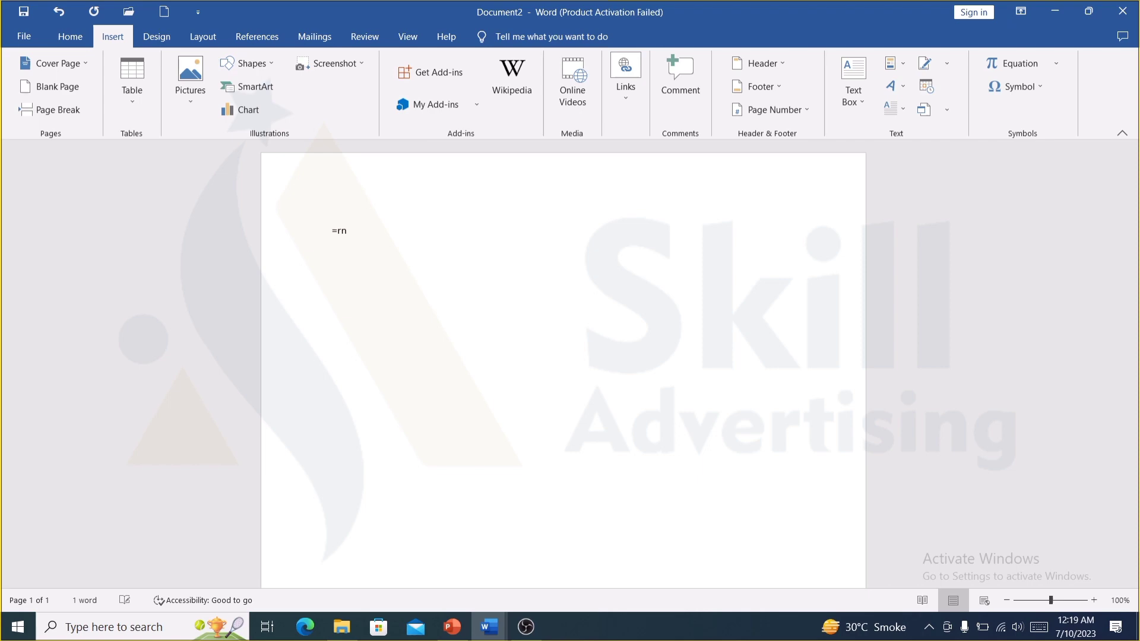
key(BackSpace)
text(and())
key(Return)
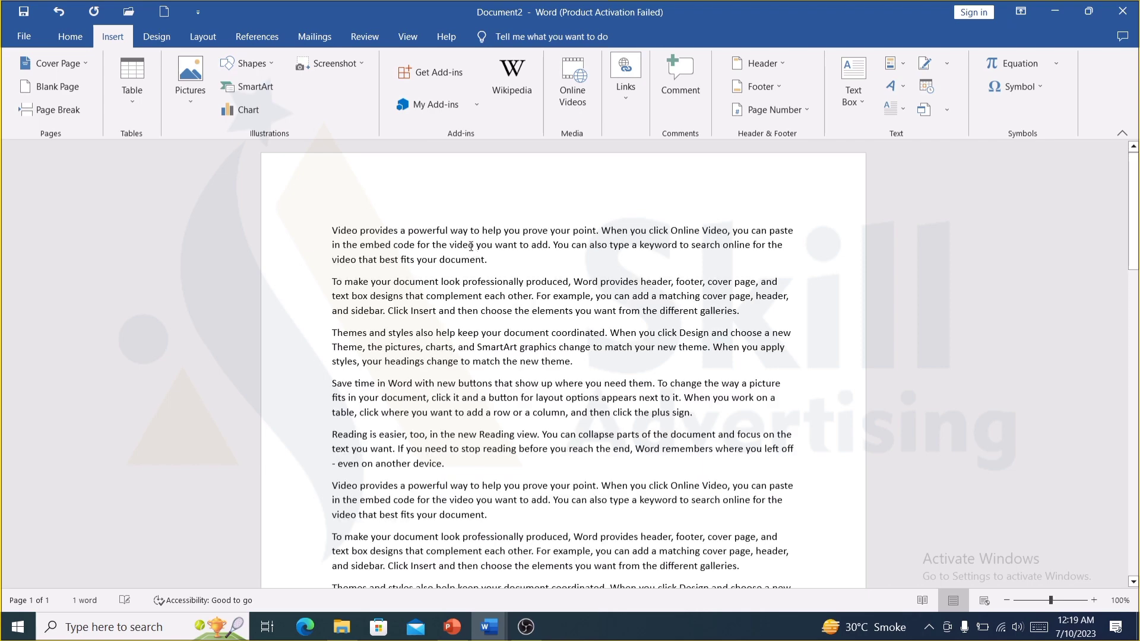
Step: Scroll down to page 6 and place the cursor after 'galleries.'
scroll(562, 356, down, 5)
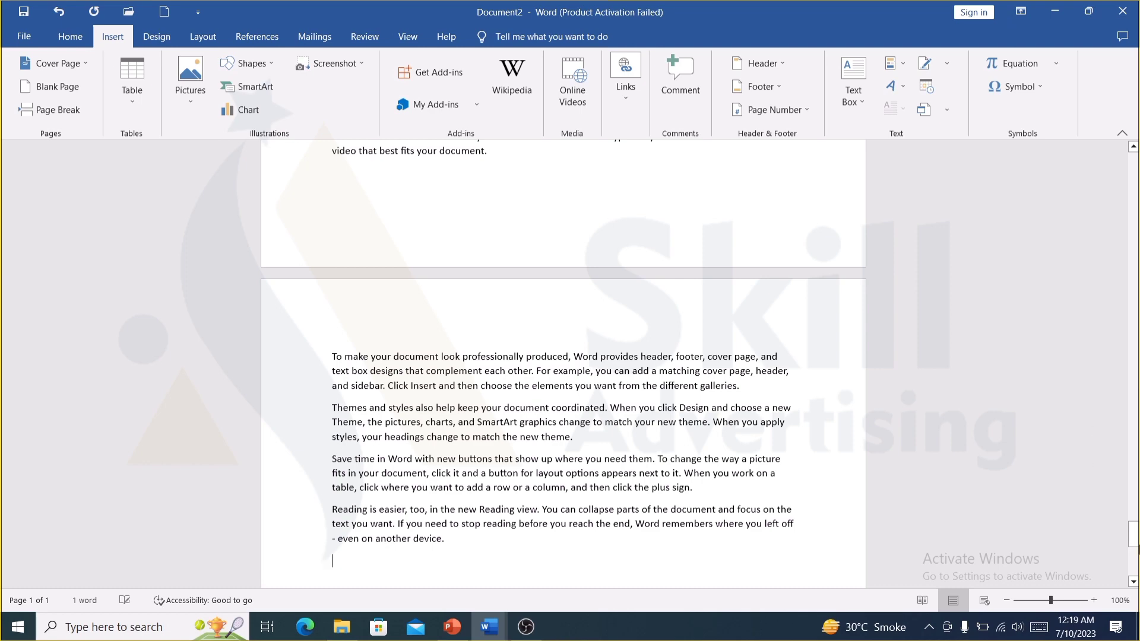
drag(1134, 530, 1133, 397)
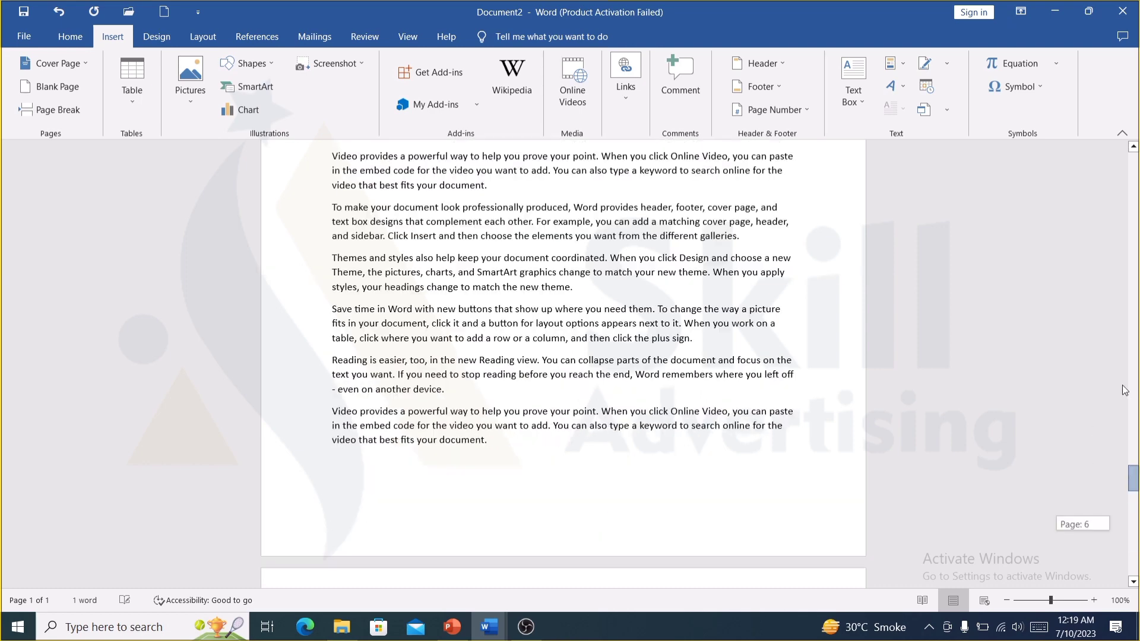
click(811, 382)
scroll(654, 348, up, 3)
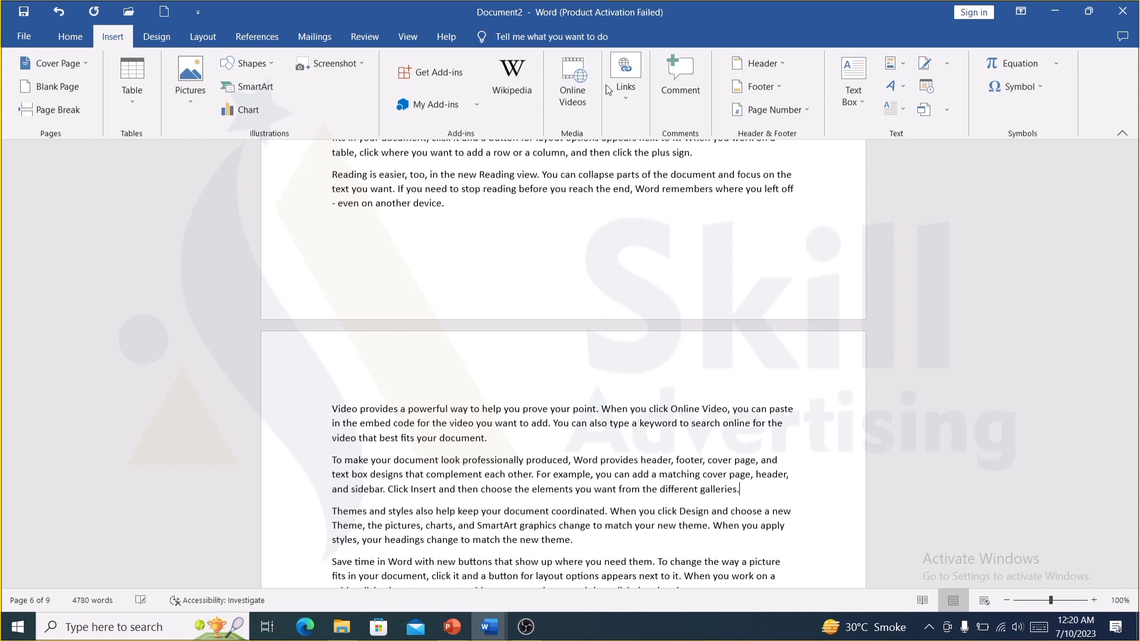
Step: Insert a Blank (Three Columns) header reading 'File name', 'author name' and 'page no', then close it
click(770, 66)
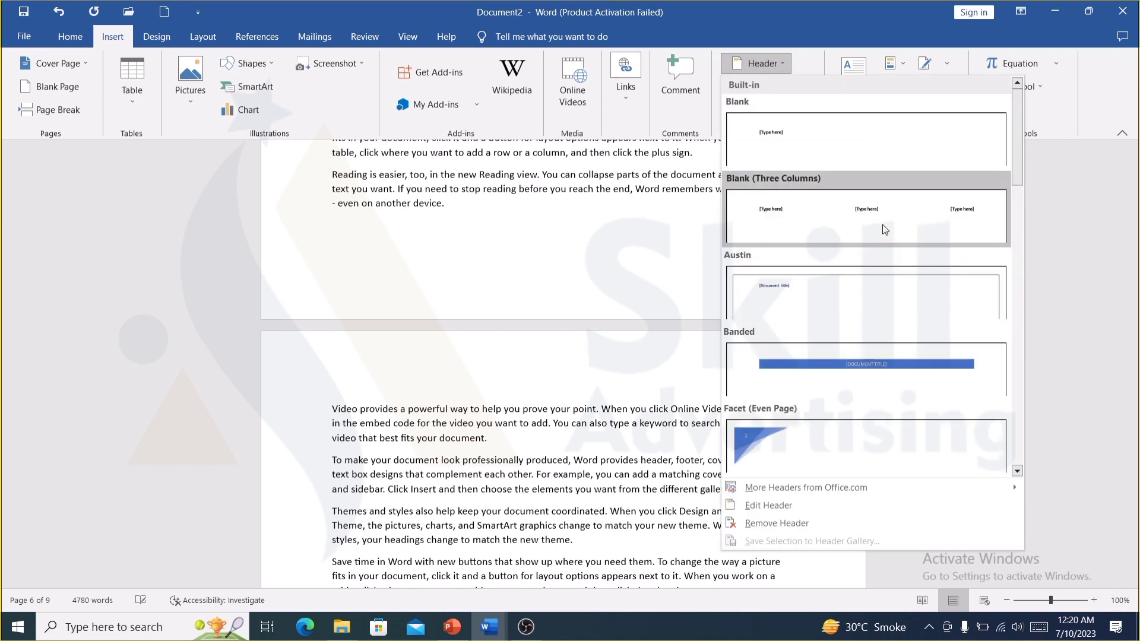
key(Escape)
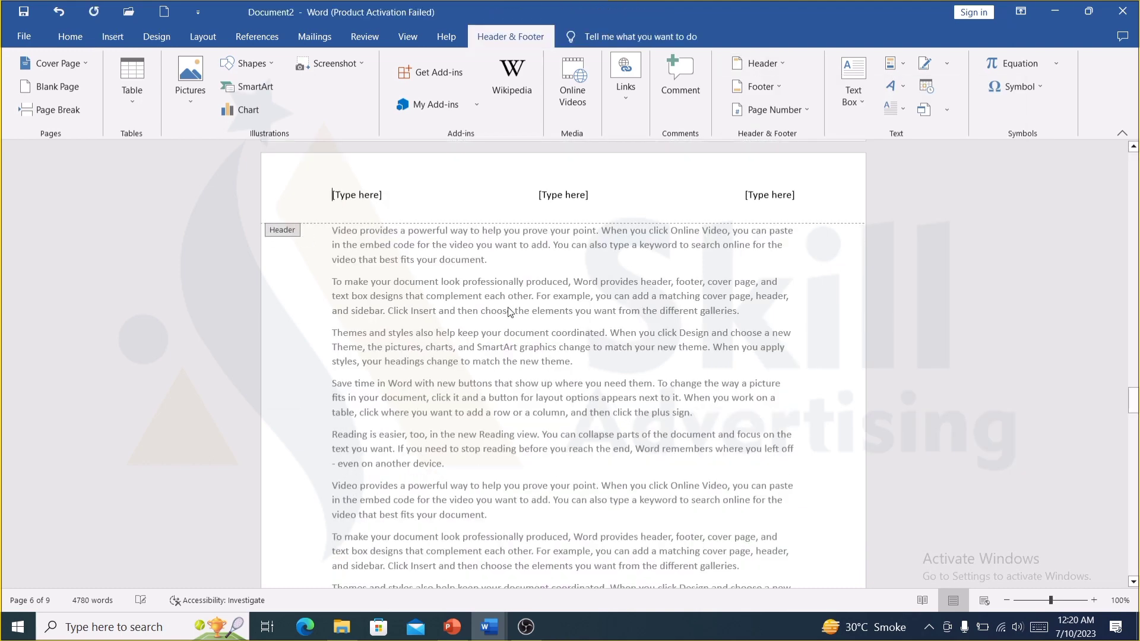
click(374, 188)
text(f)
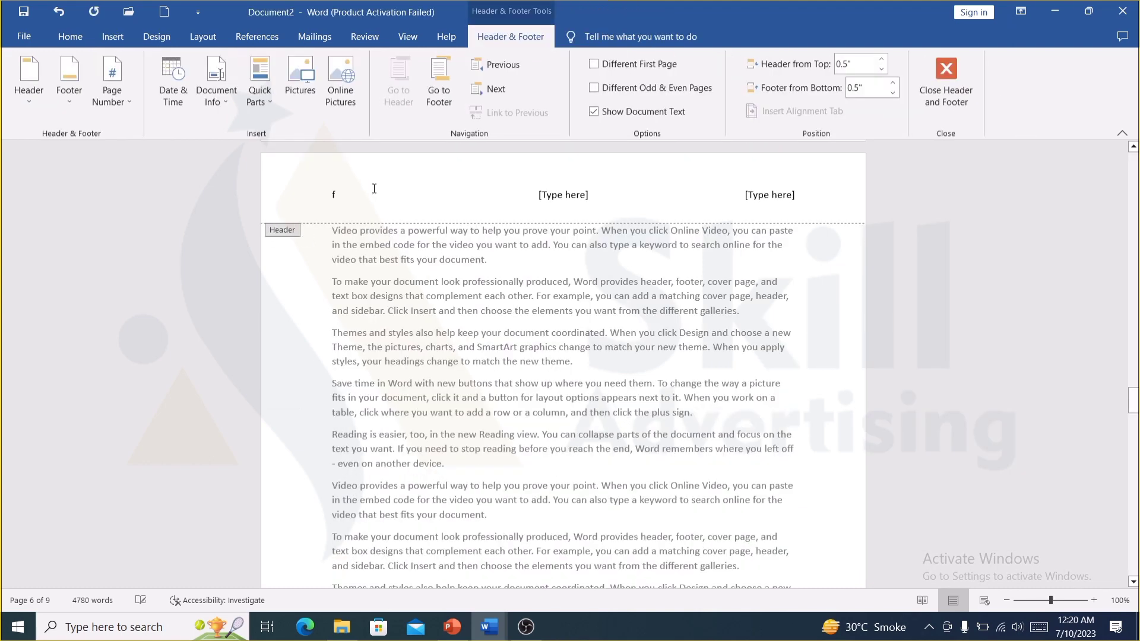
text(ile)
key(shift+F3)
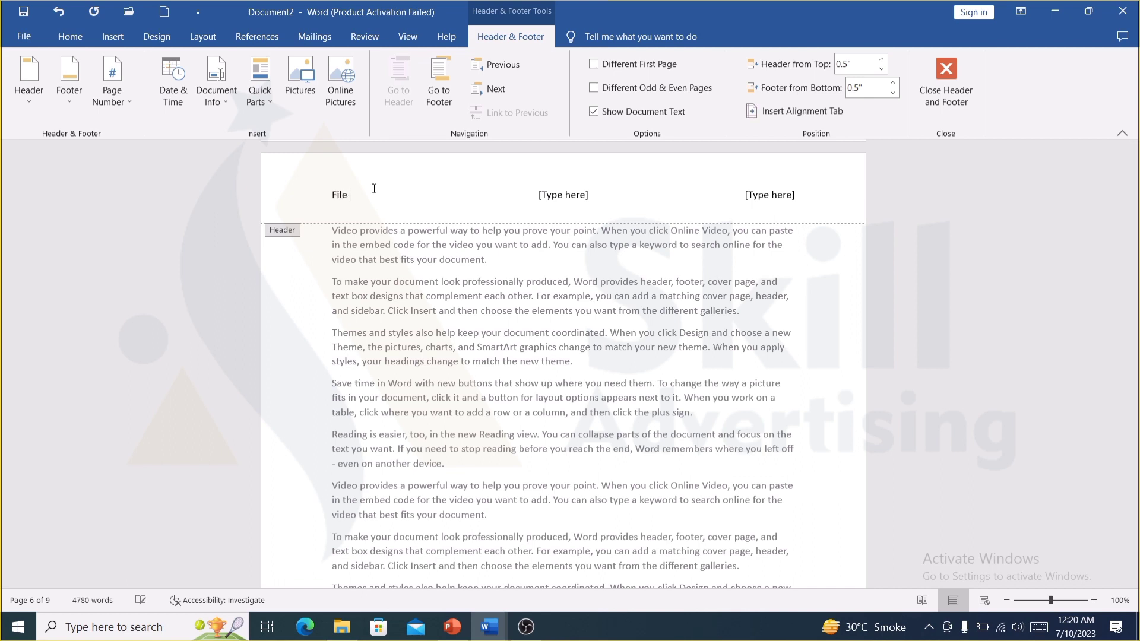
text(name)
click(556, 200)
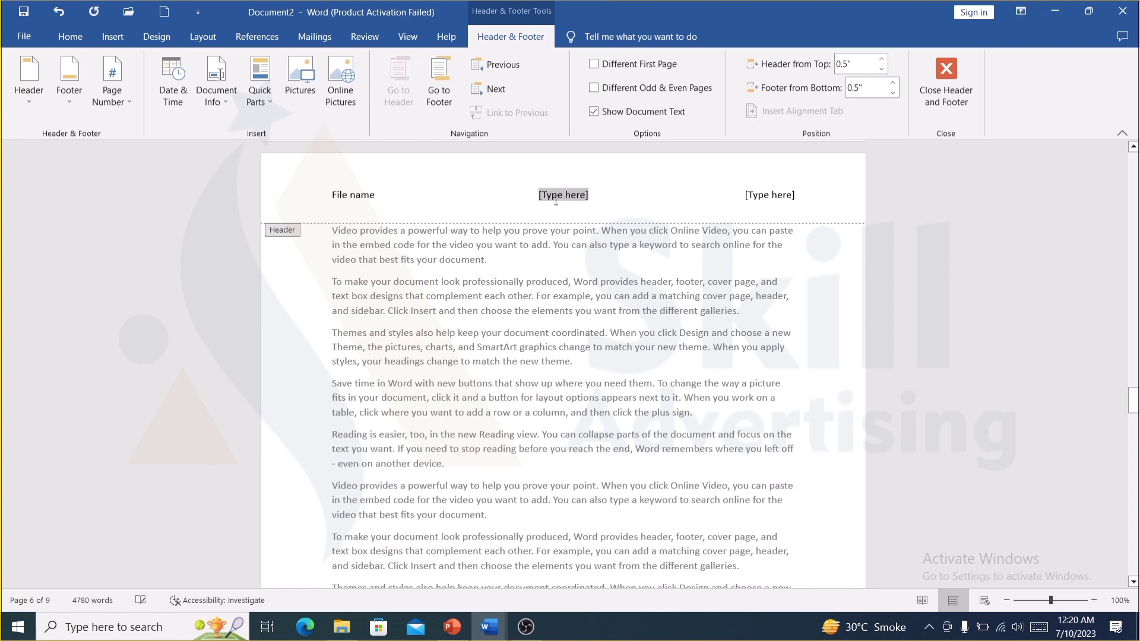
text(aut)
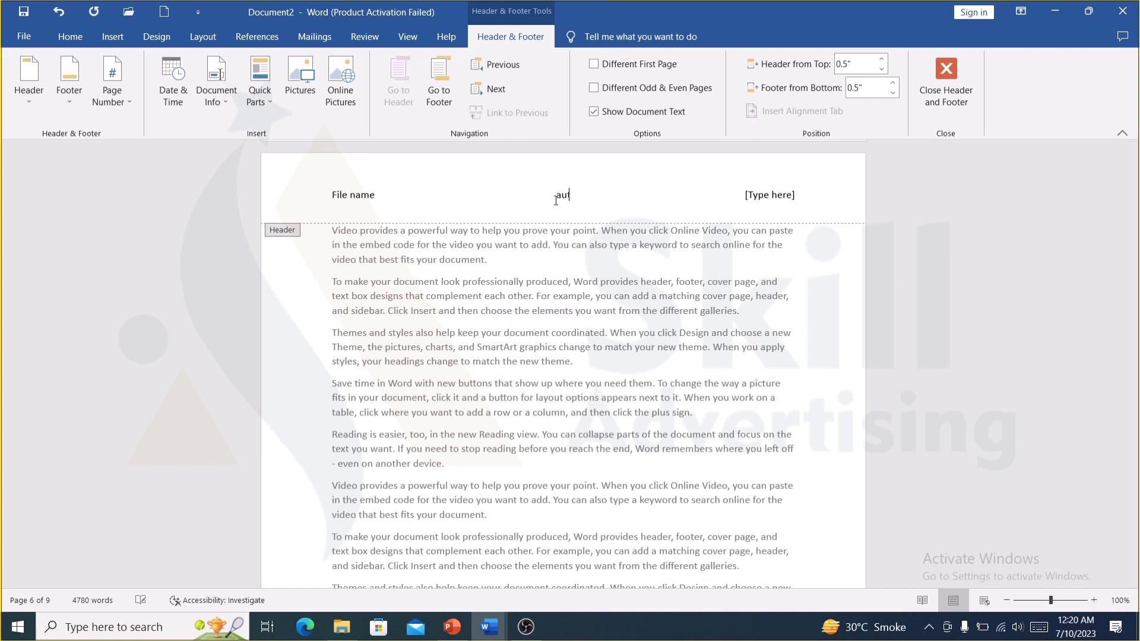
text(hor n)
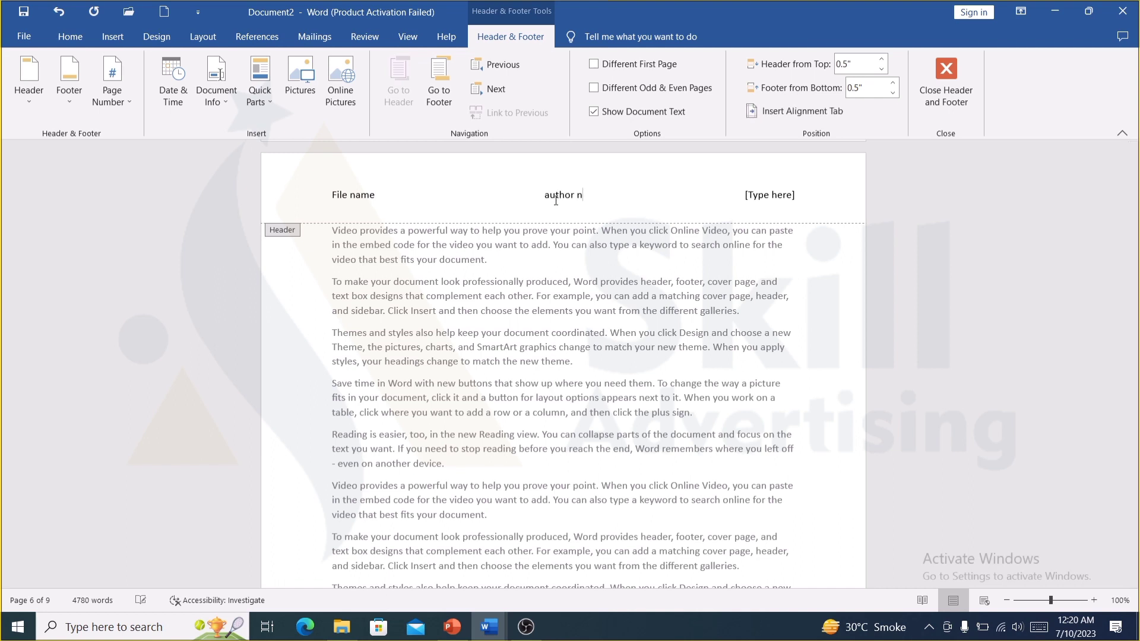
text(ame)
click(772, 196)
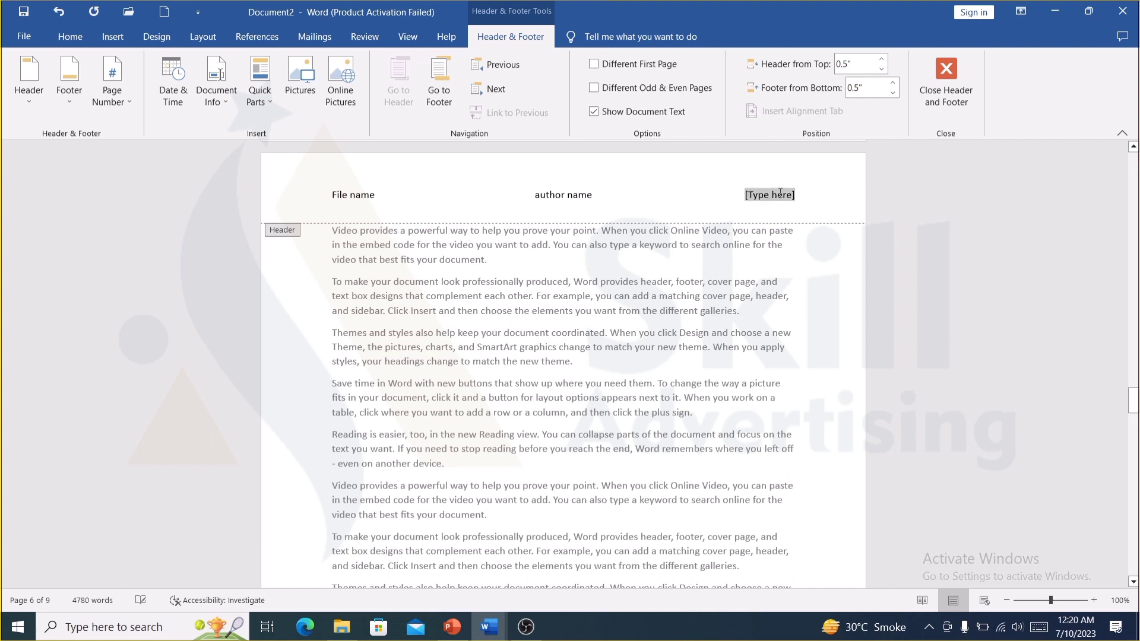
text(page no)
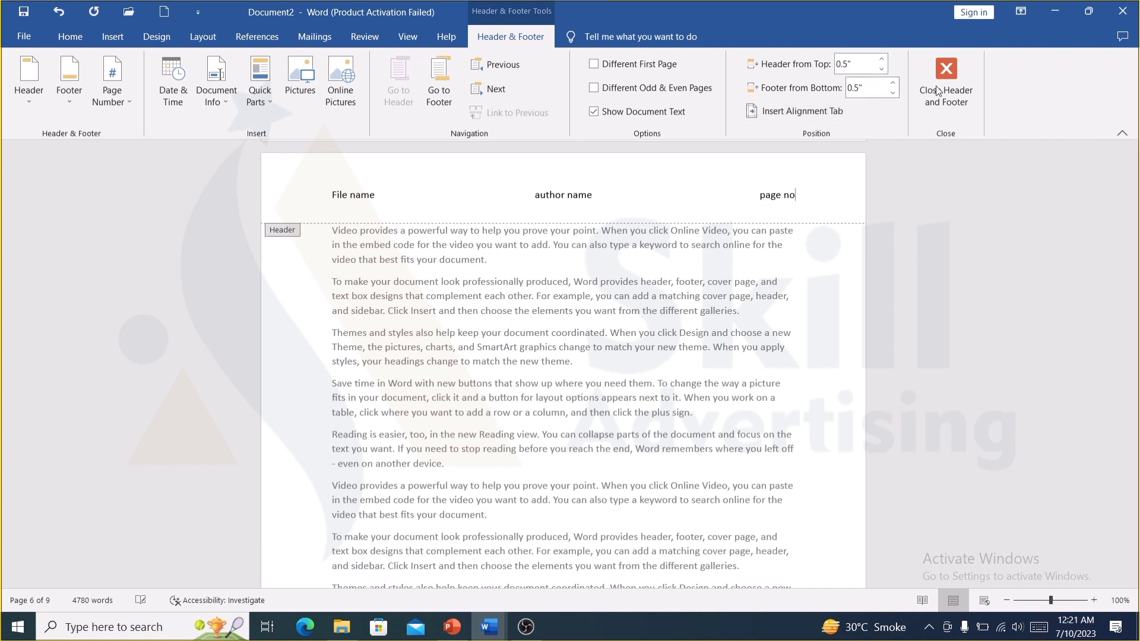
click(937, 91)
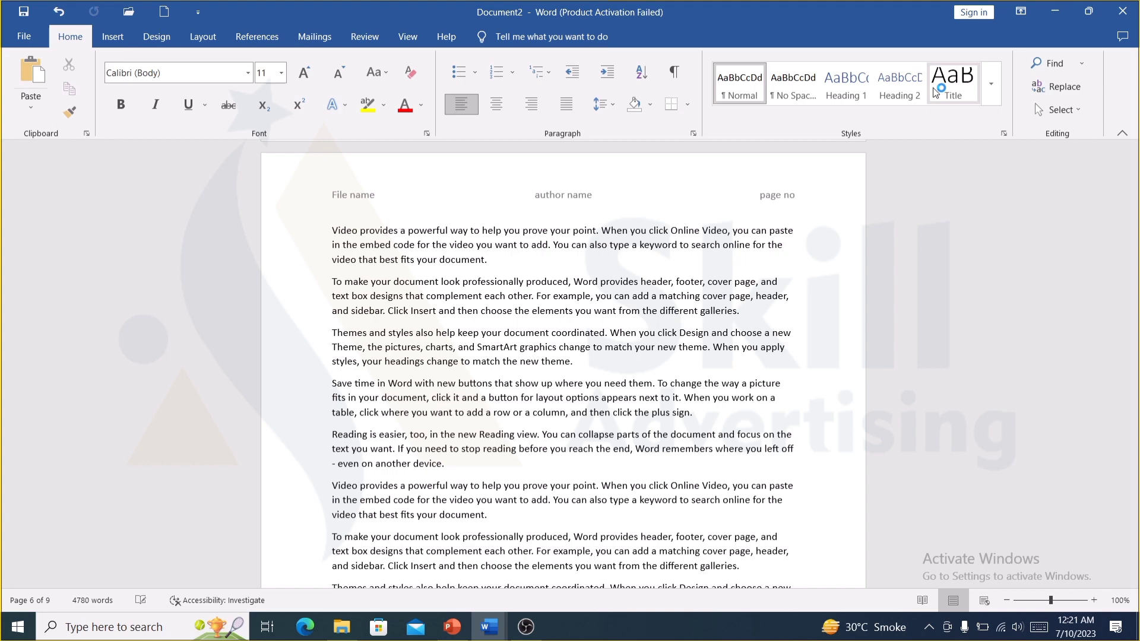
key(ctrl+p)
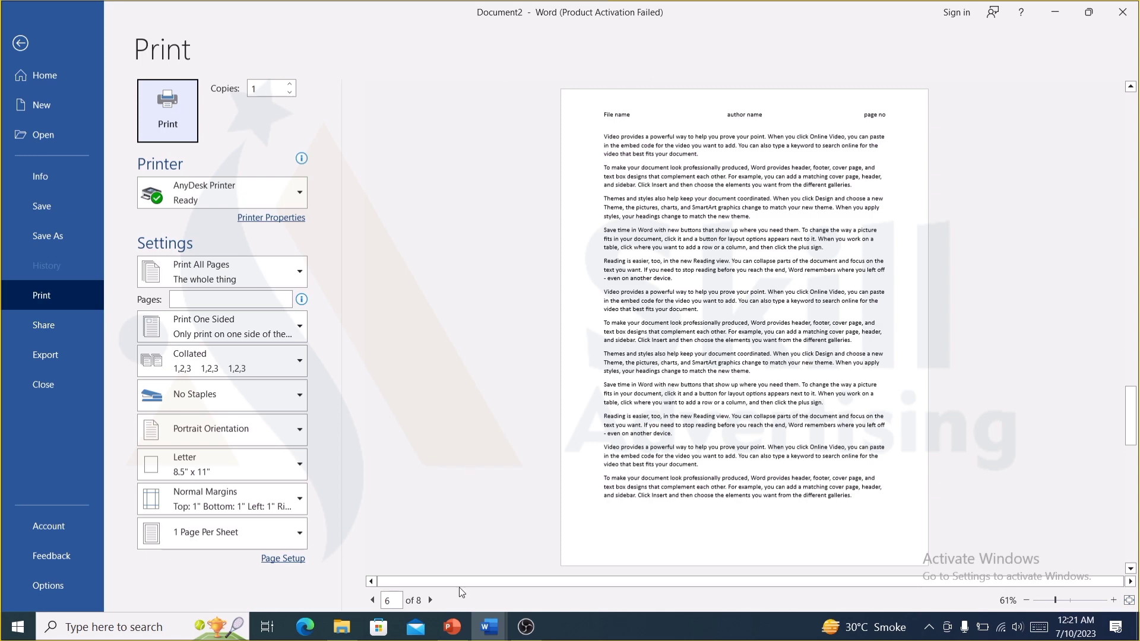
click(430, 600)
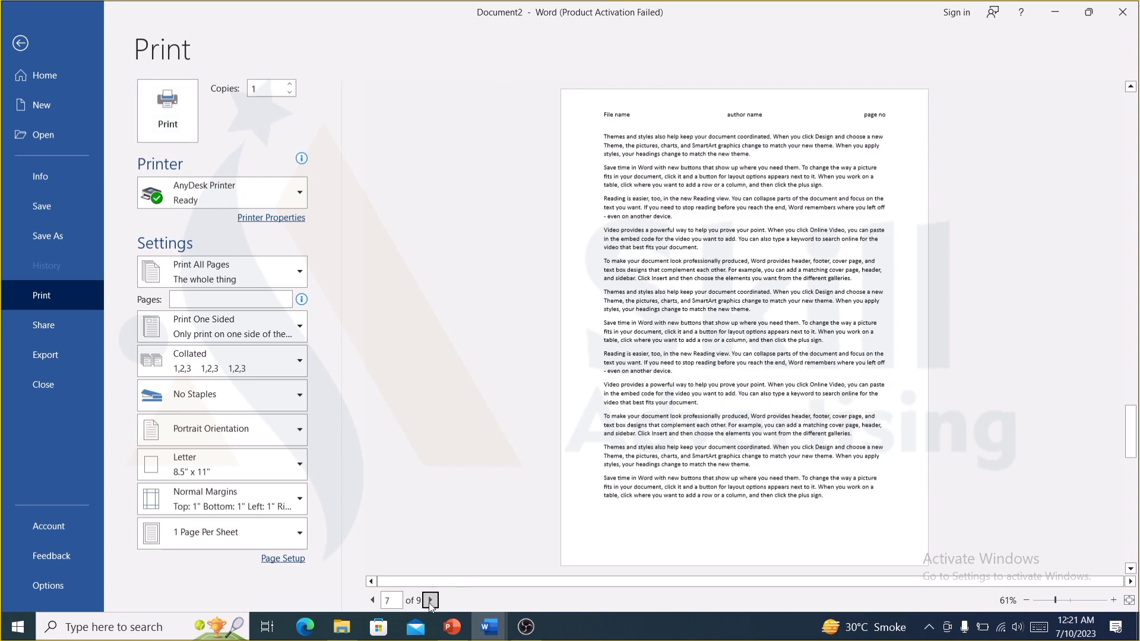
click(431, 600)
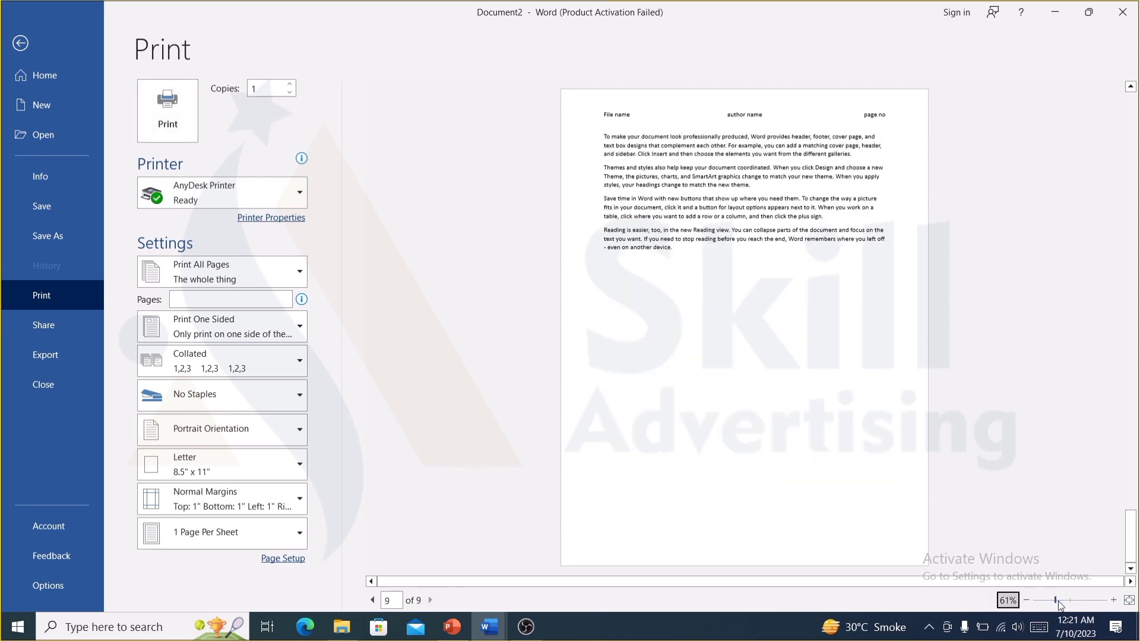
drag(1065, 601, 1072, 600)
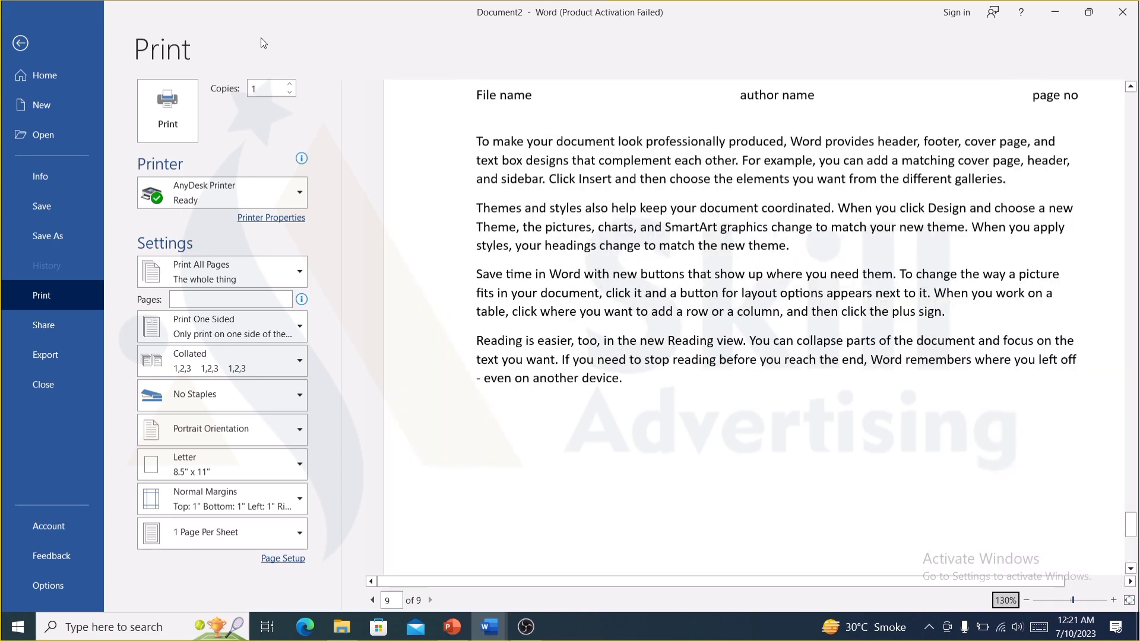
click(20, 43)
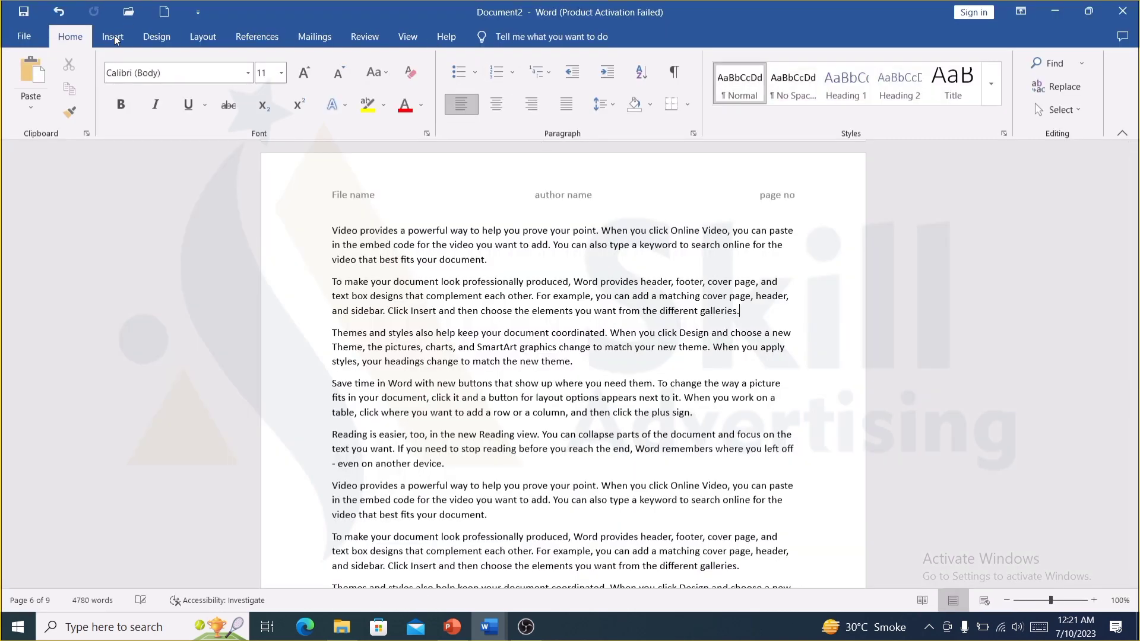
Step: Add a blank three-column footer reading cxv, xcv and cv, then preview page 6 for printing
click(113, 38)
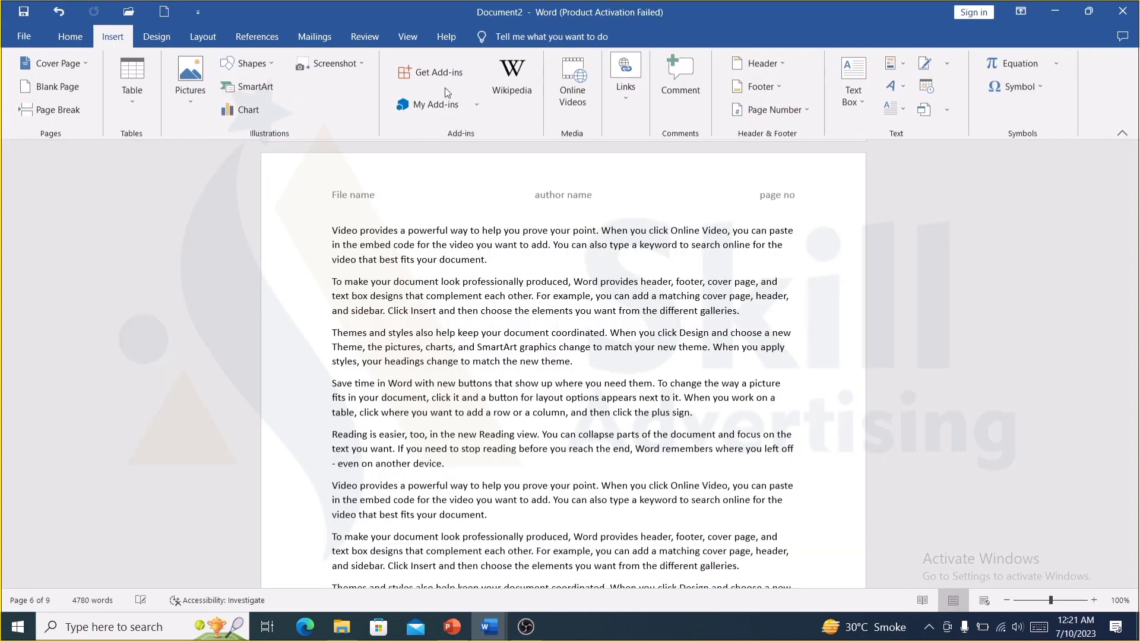
click(735, 88)
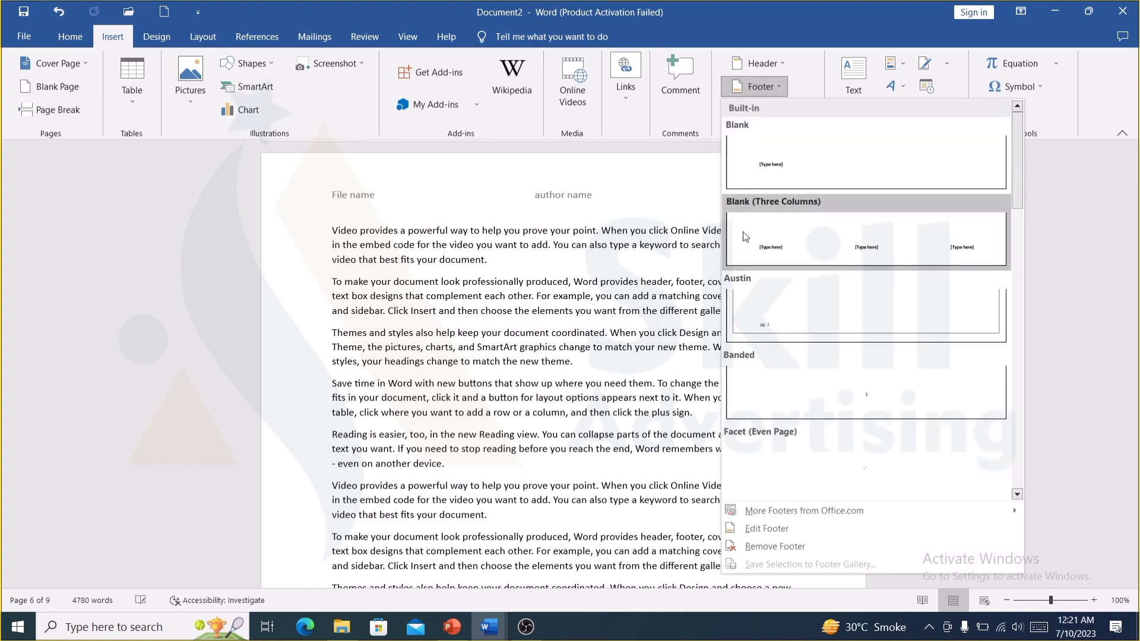
click(745, 236)
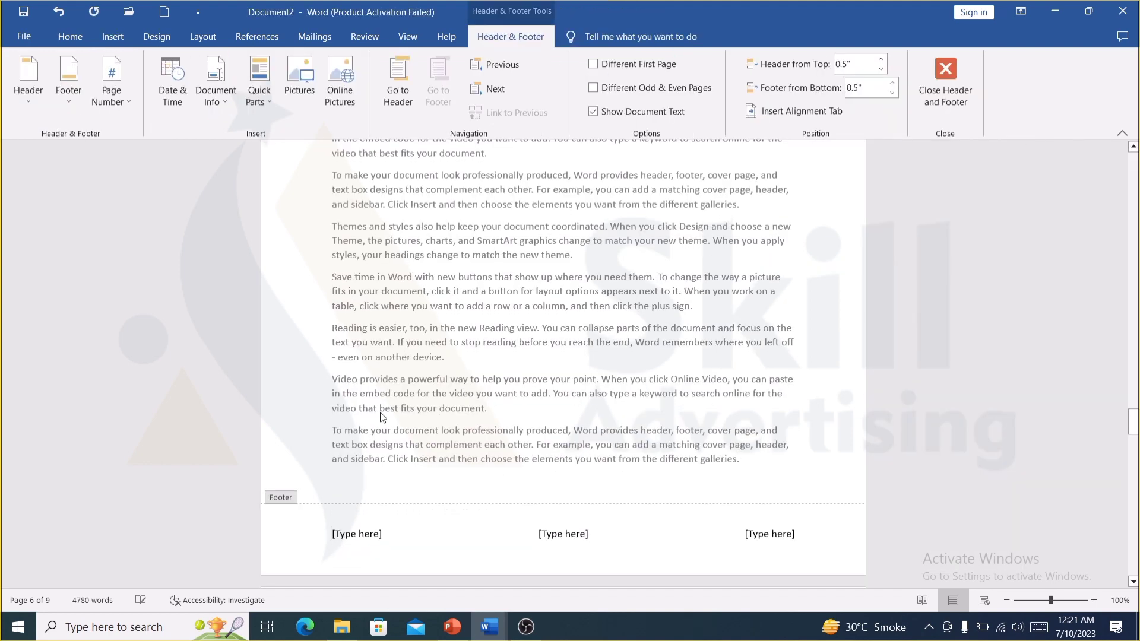
click(345, 533)
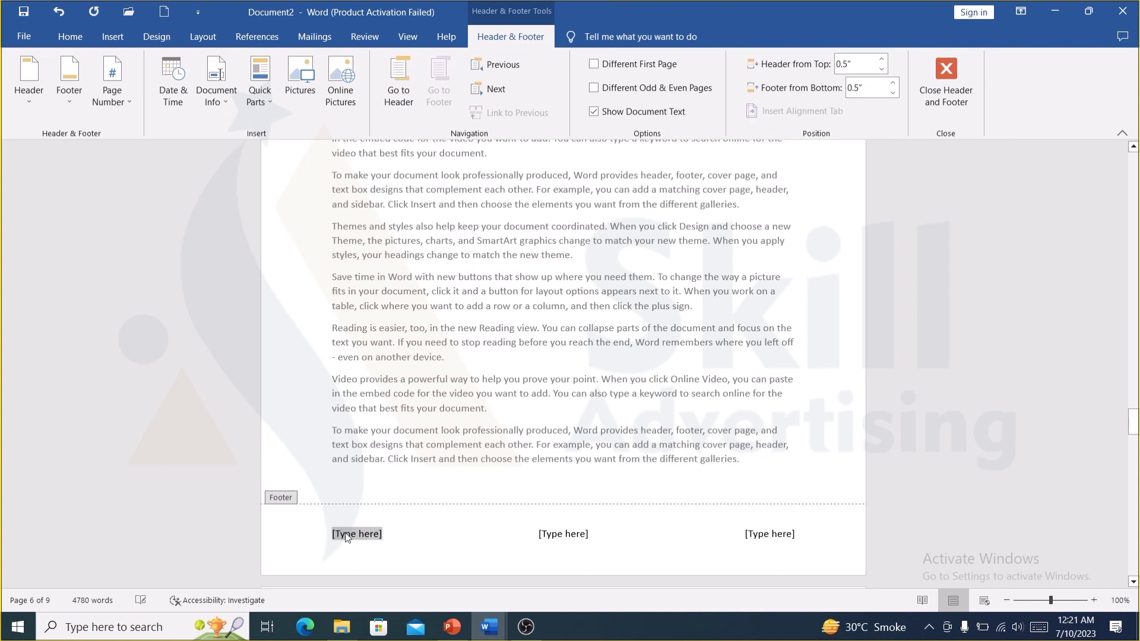
text(cxv)
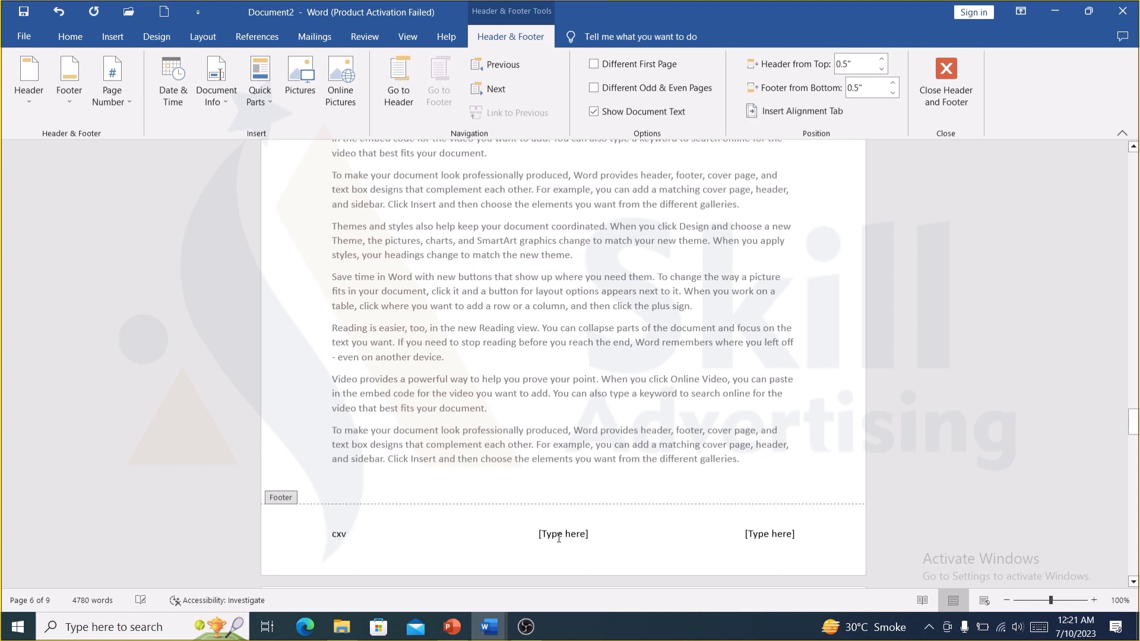
click(559, 534)
text(xcv)
click(741, 537)
text(cv)
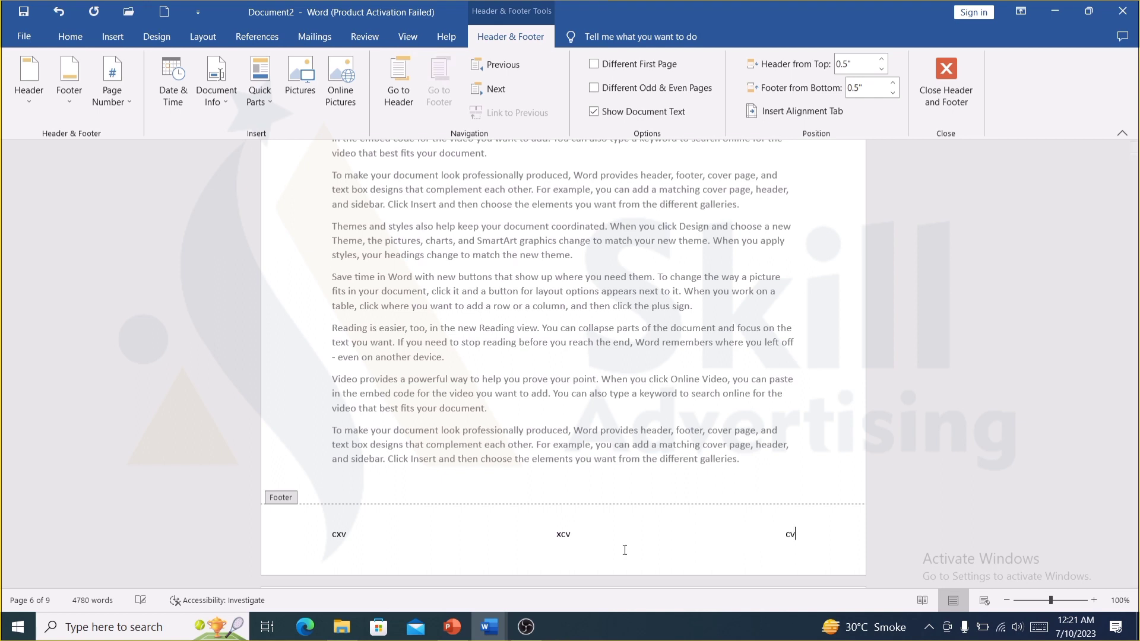
key(ctrl+p)
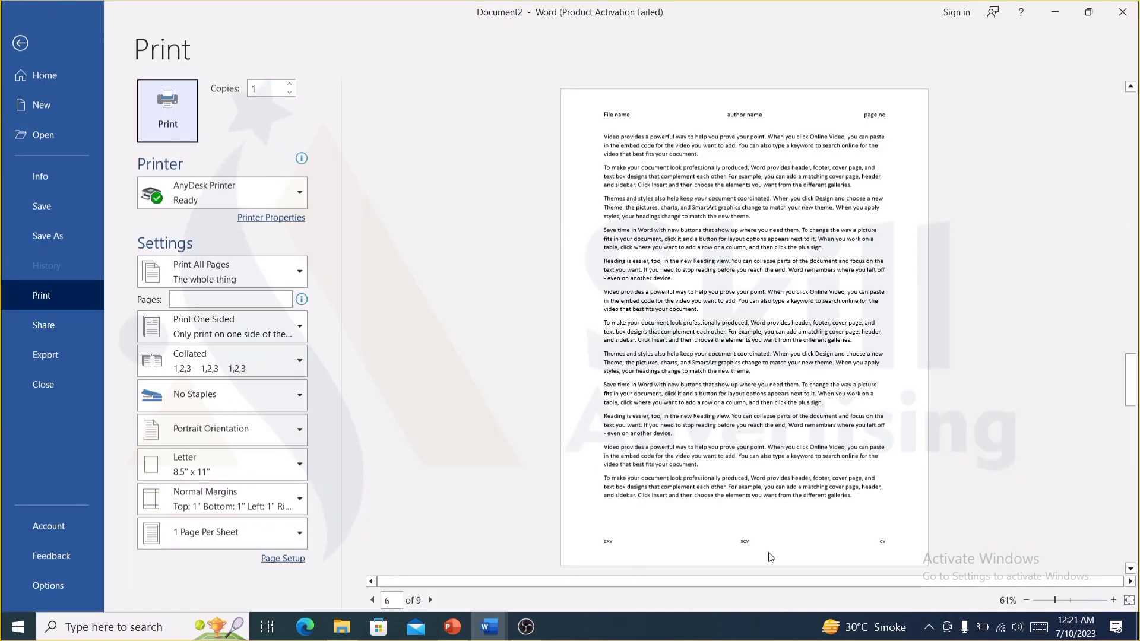
Step: Exit the print preview and File start page, back to editing page 6
click(24, 43)
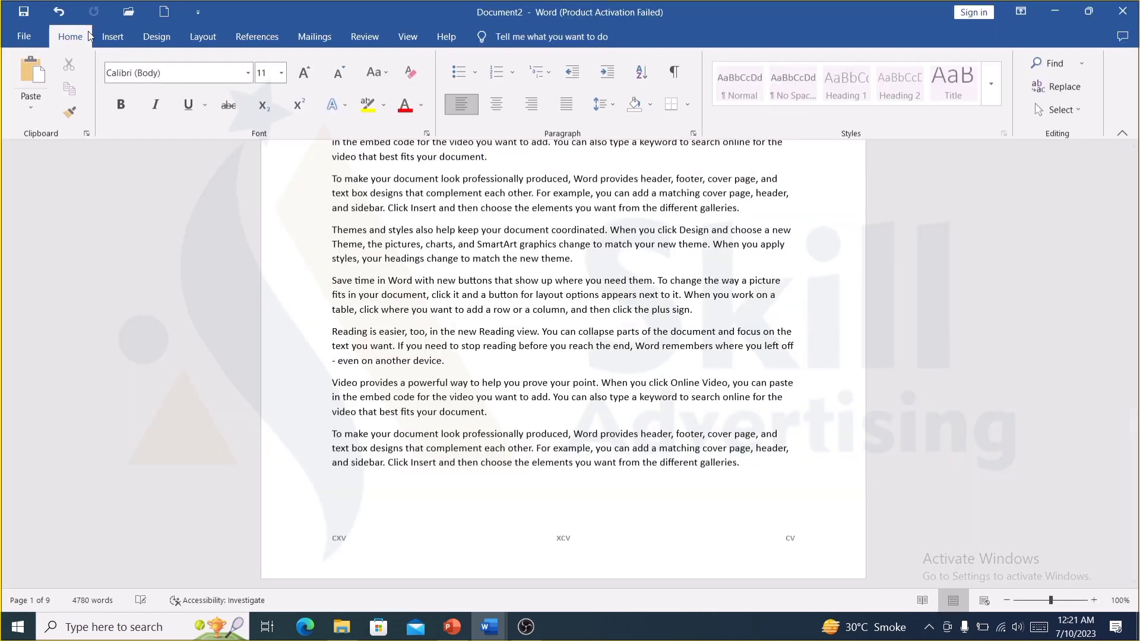
click(33, 36)
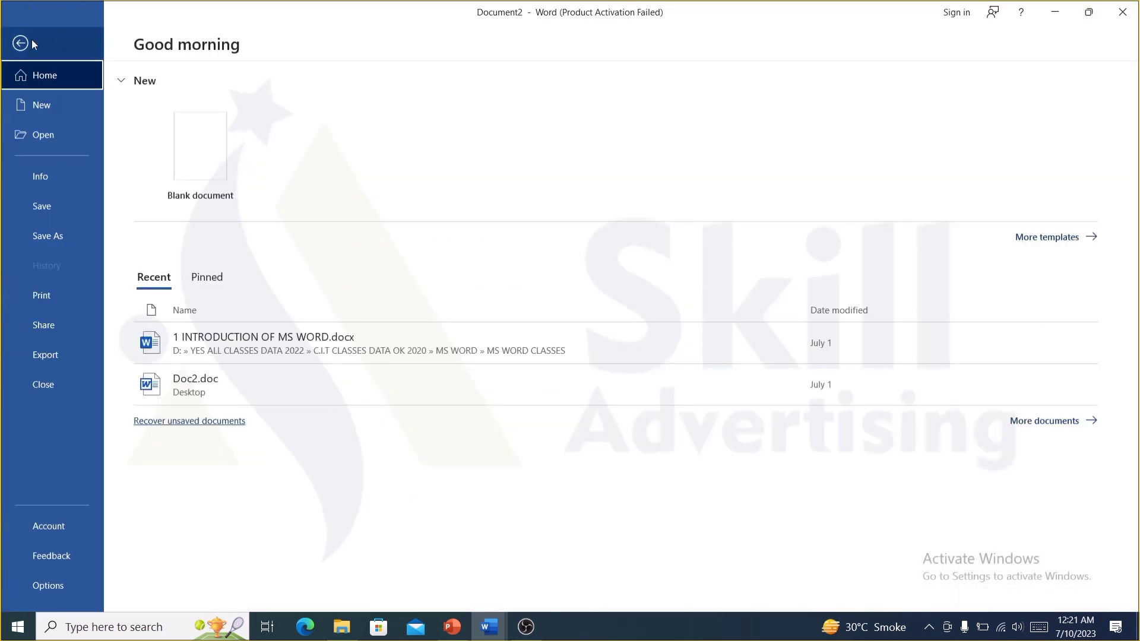
click(23, 41)
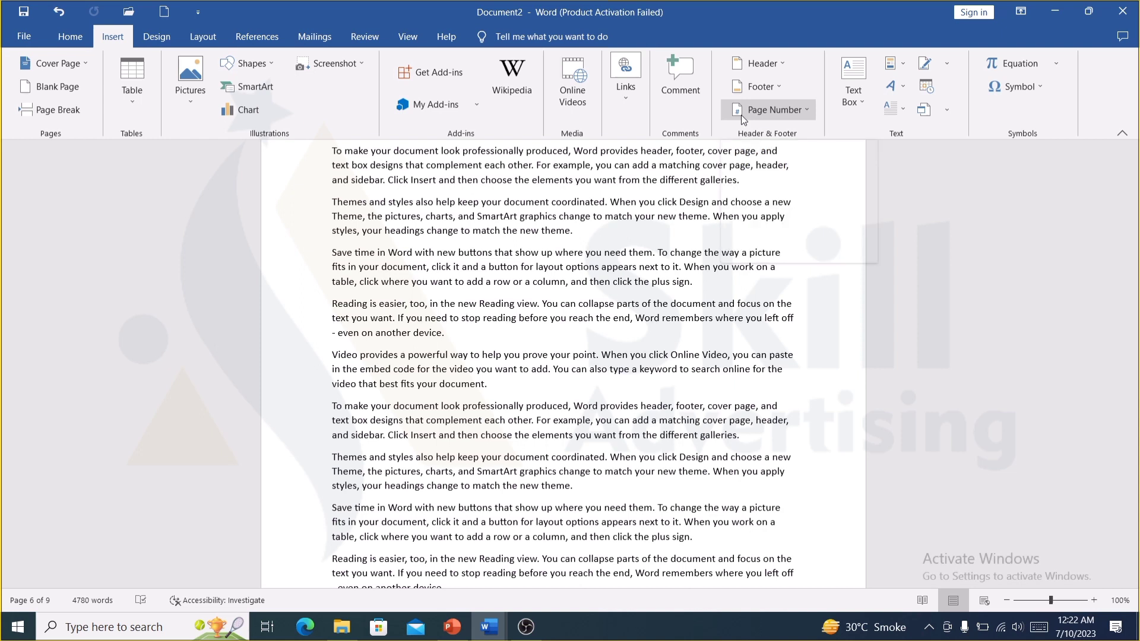
Step: Put an Accent Bar 2 'Page | n' number at the top of every page
click(736, 115)
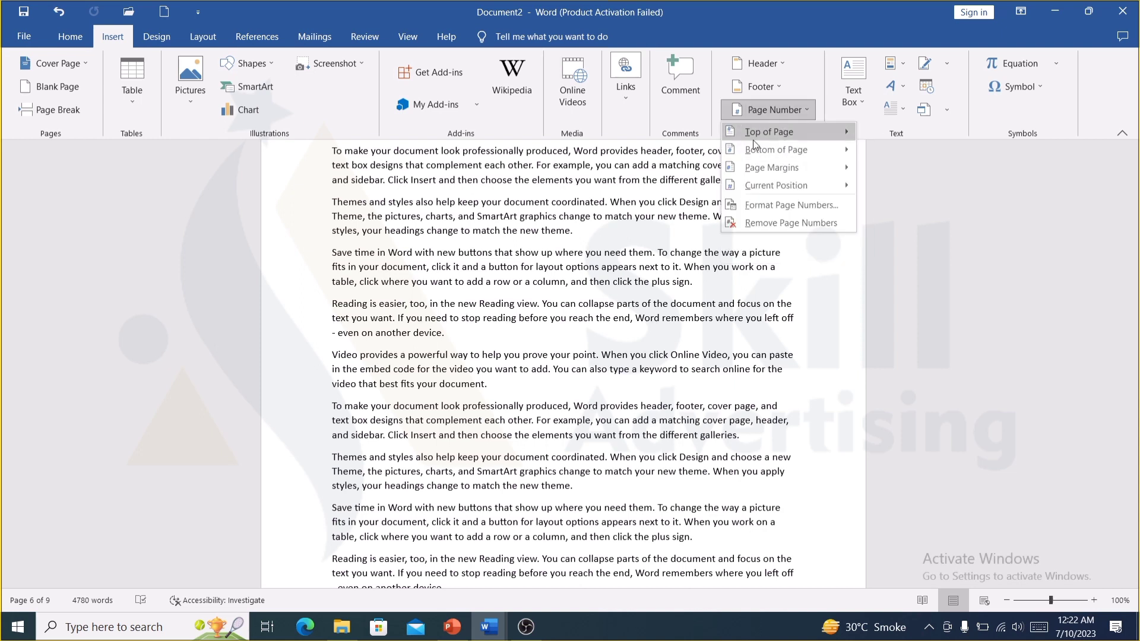
mouse_move(770, 131)
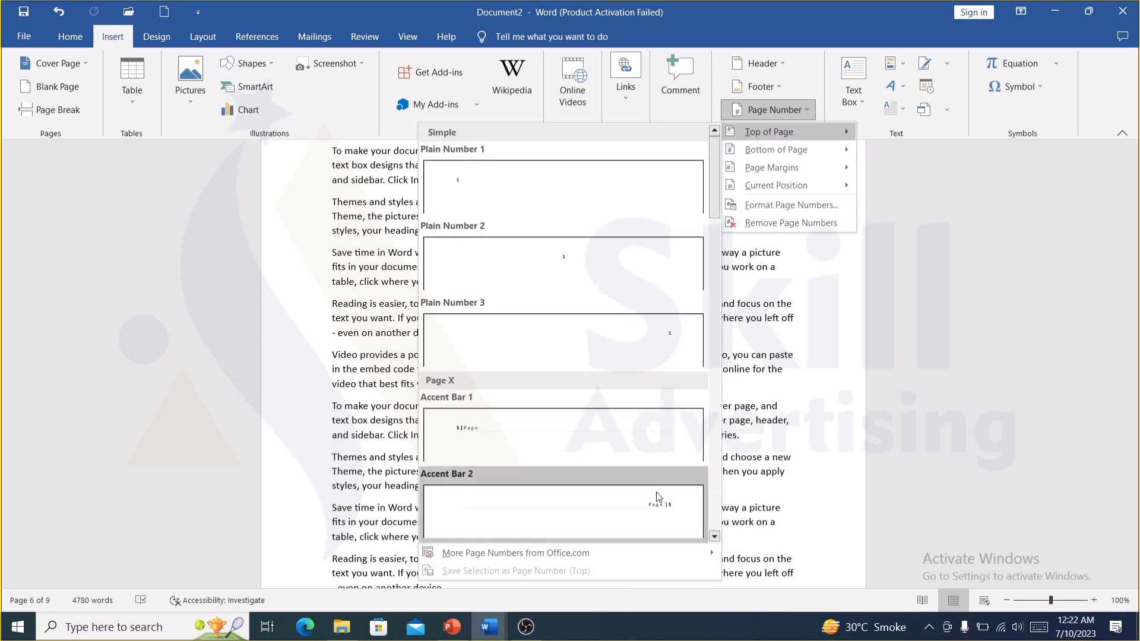
click(657, 493)
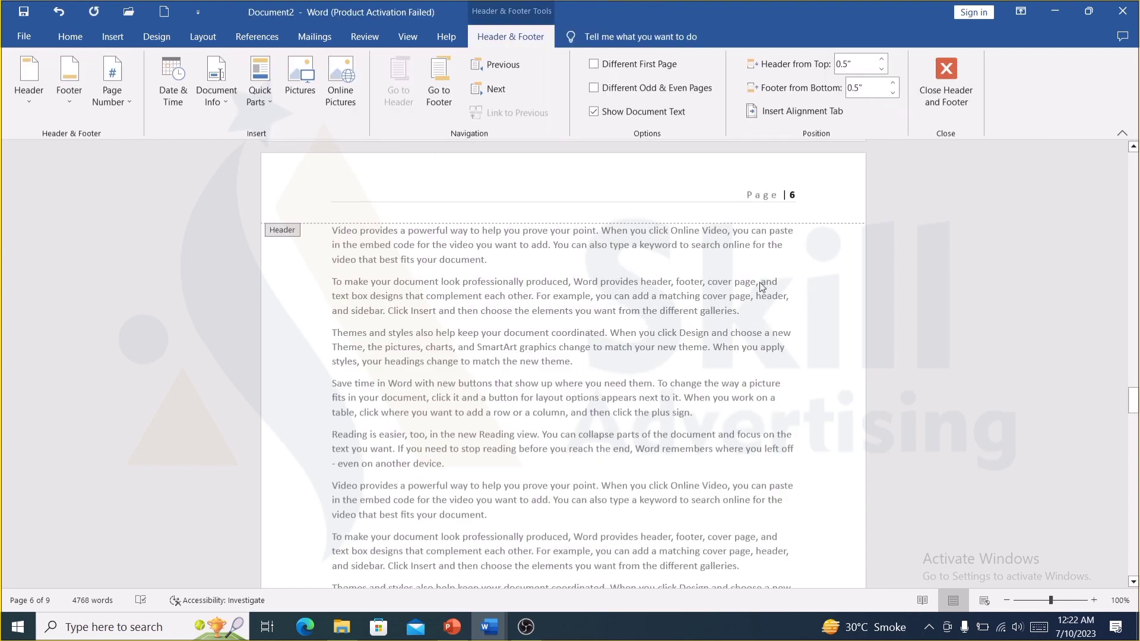
scroll(762, 286, up, 3)
scroll(773, 265, up, 1)
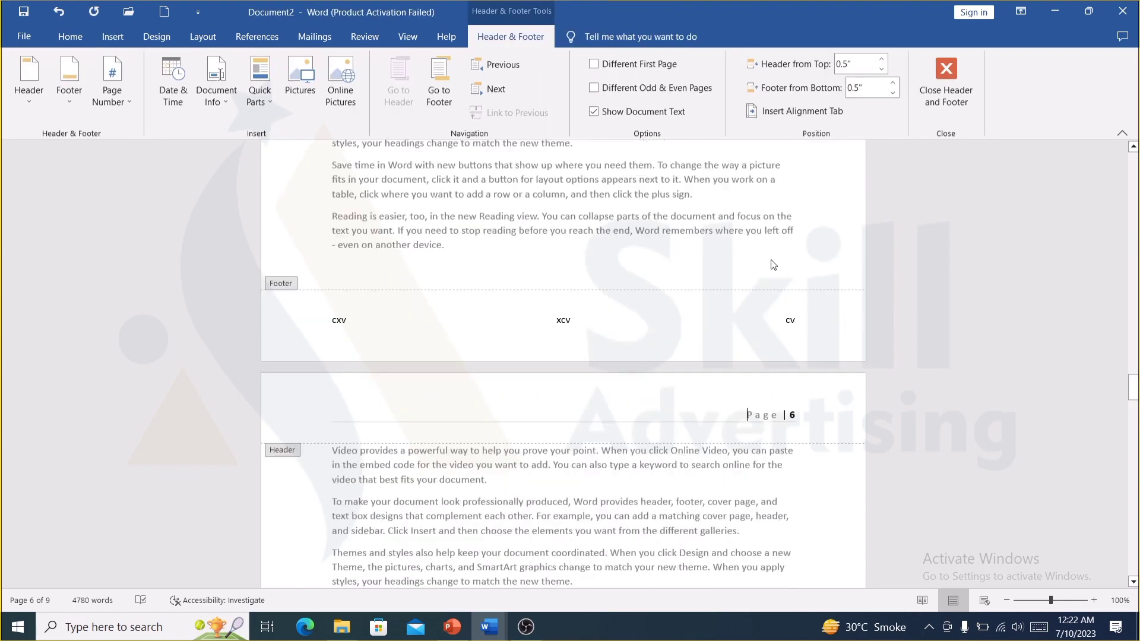
scroll(773, 265, up, 4)
scroll(771, 265, up, 1)
scroll(769, 265, up, 1)
scroll(767, 265, up, 3)
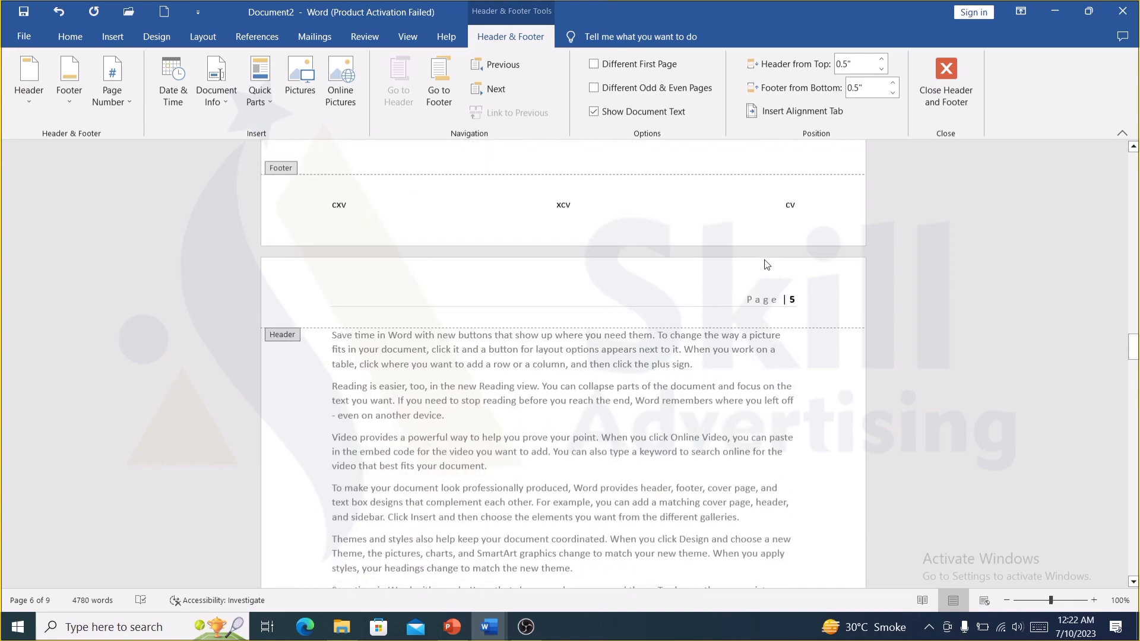
scroll(766, 265, up, 3)
scroll(766, 264, up, 3)
scroll(766, 261, up, 3)
scroll(765, 259, up, 3)
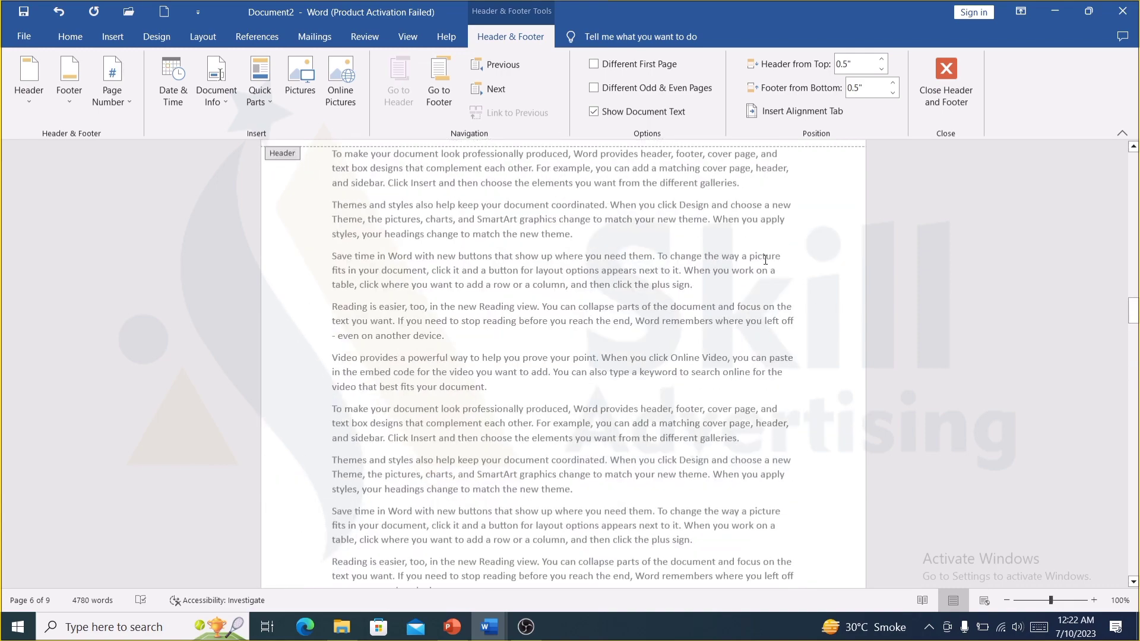
scroll(765, 261, up, 3)
scroll(762, 262, up, 2)
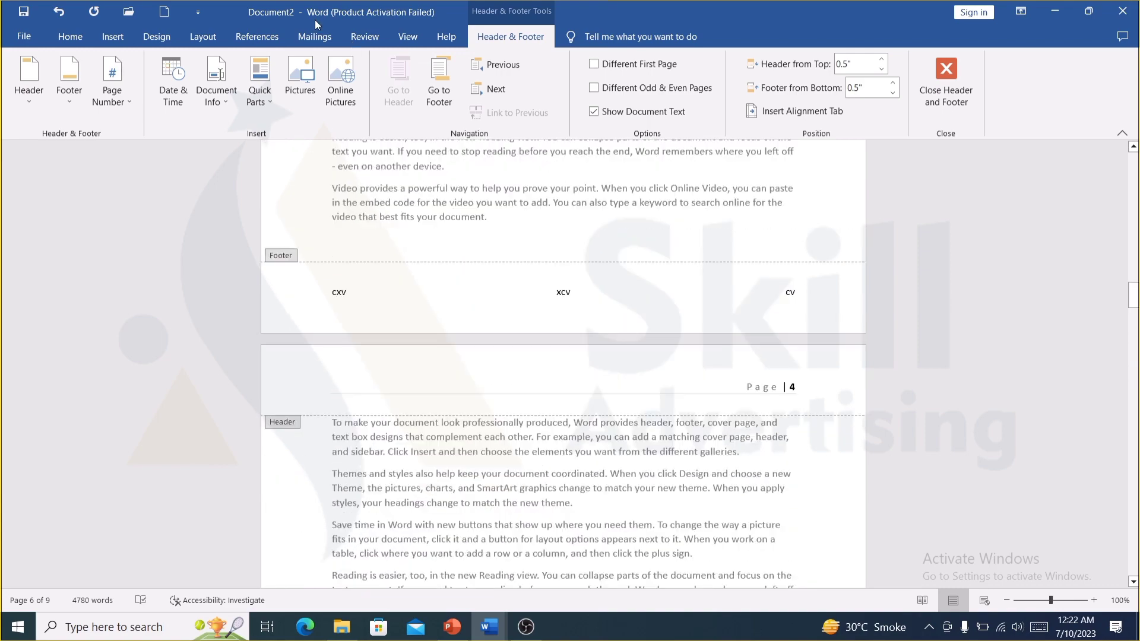
Step: Insert a Plain Number 2 page number at the page bottom and check it in print preview
click(110, 38)
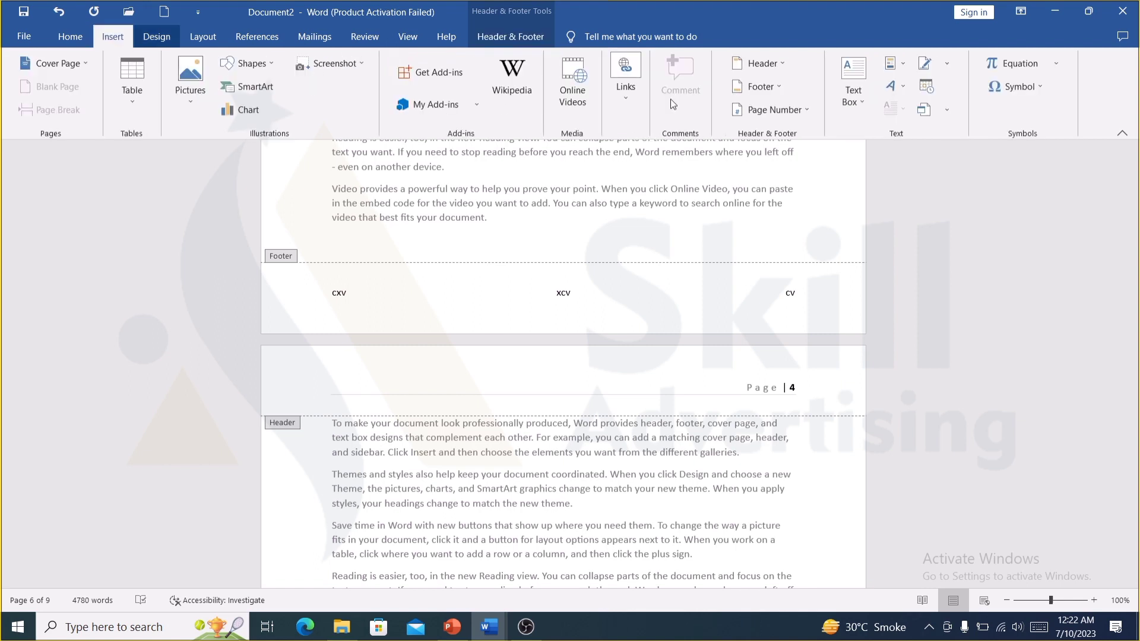
click(767, 110)
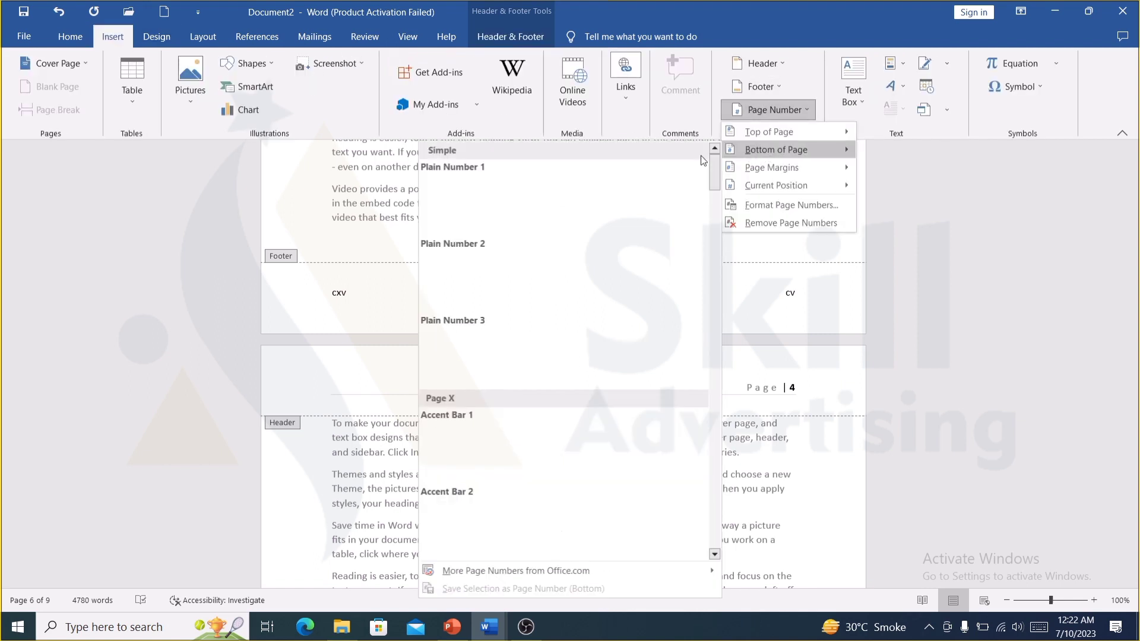
mouse_move(775, 149)
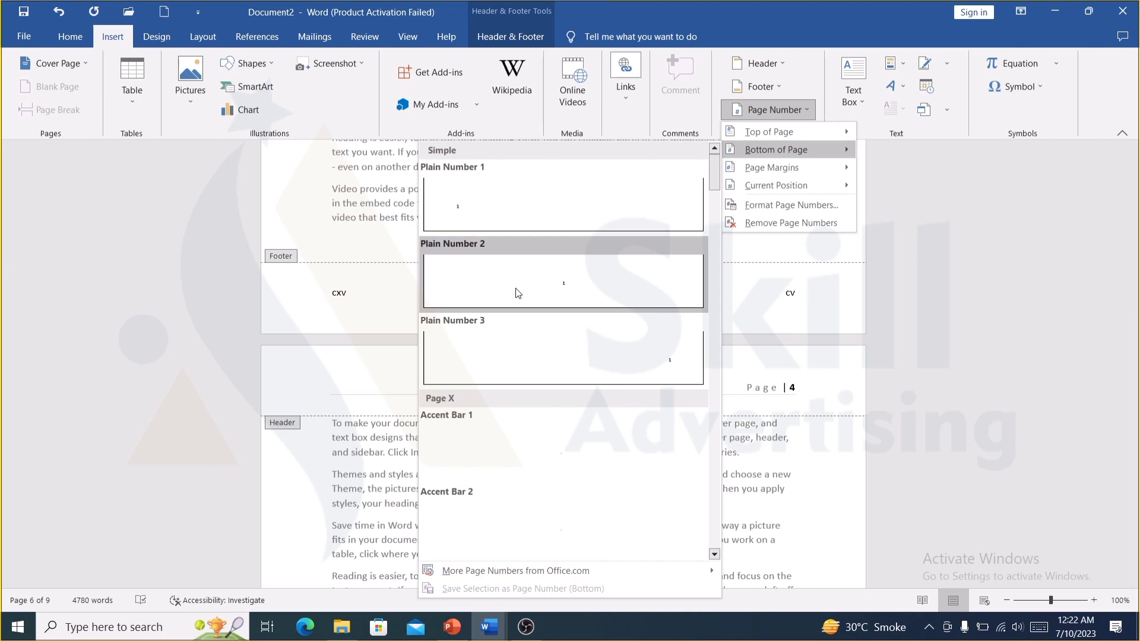
click(516, 291)
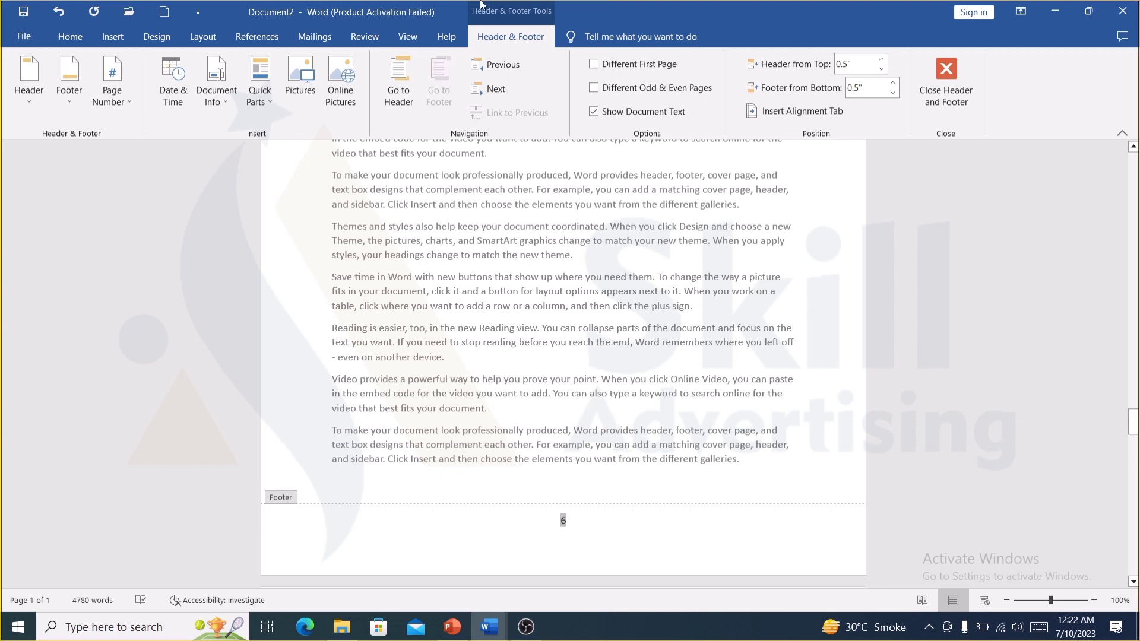
key(ctrl+p)
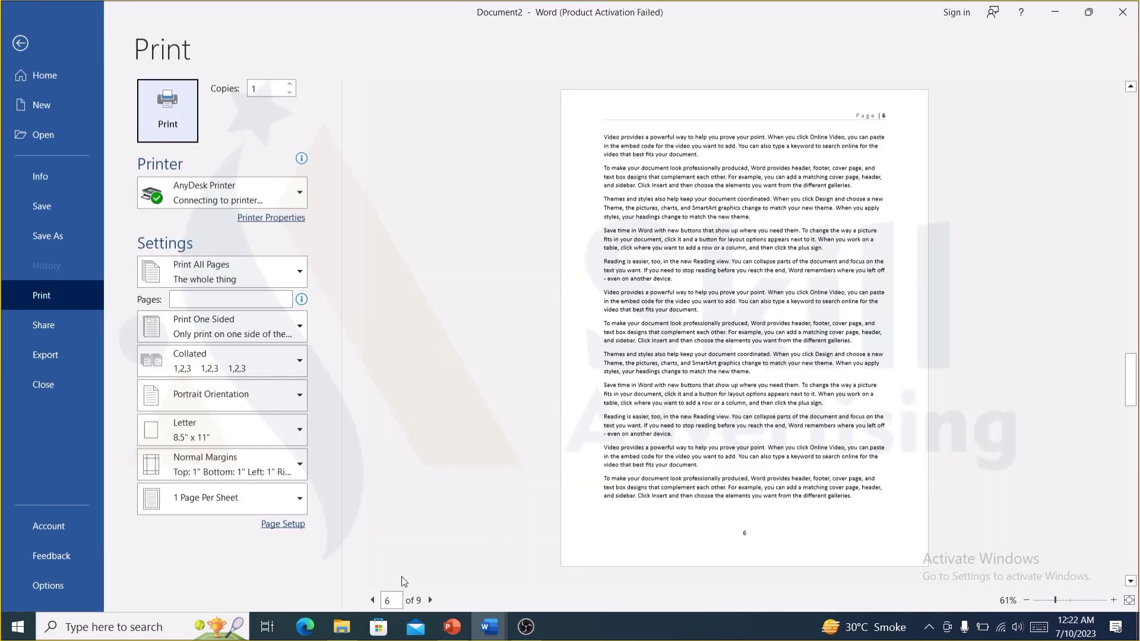
click(375, 606)
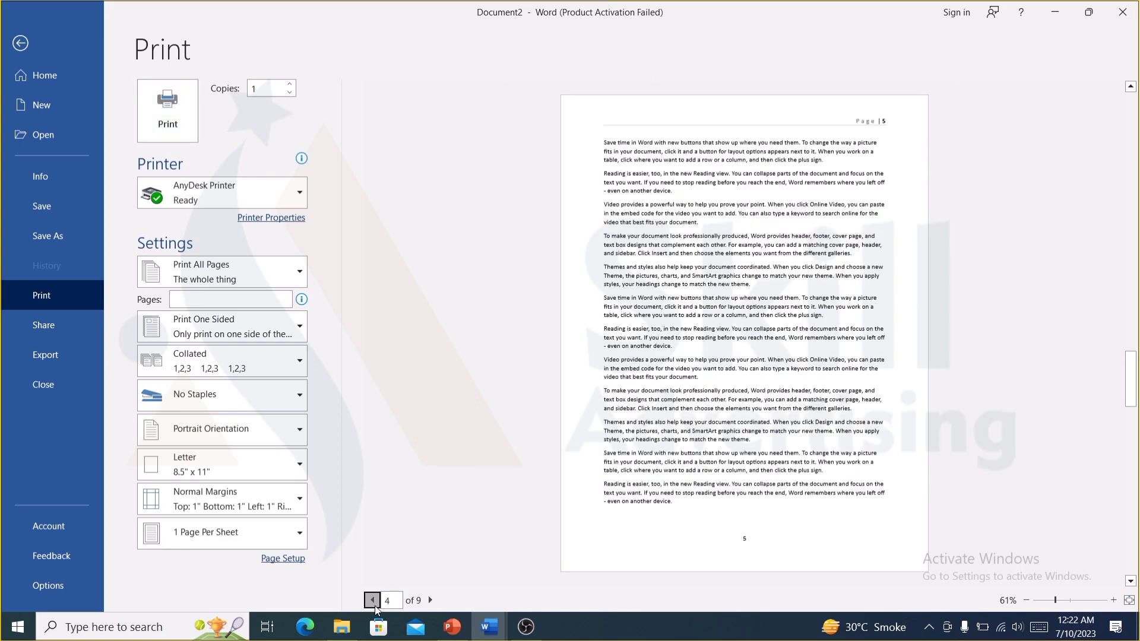
click(375, 605)
click(375, 605)
key(Escape)
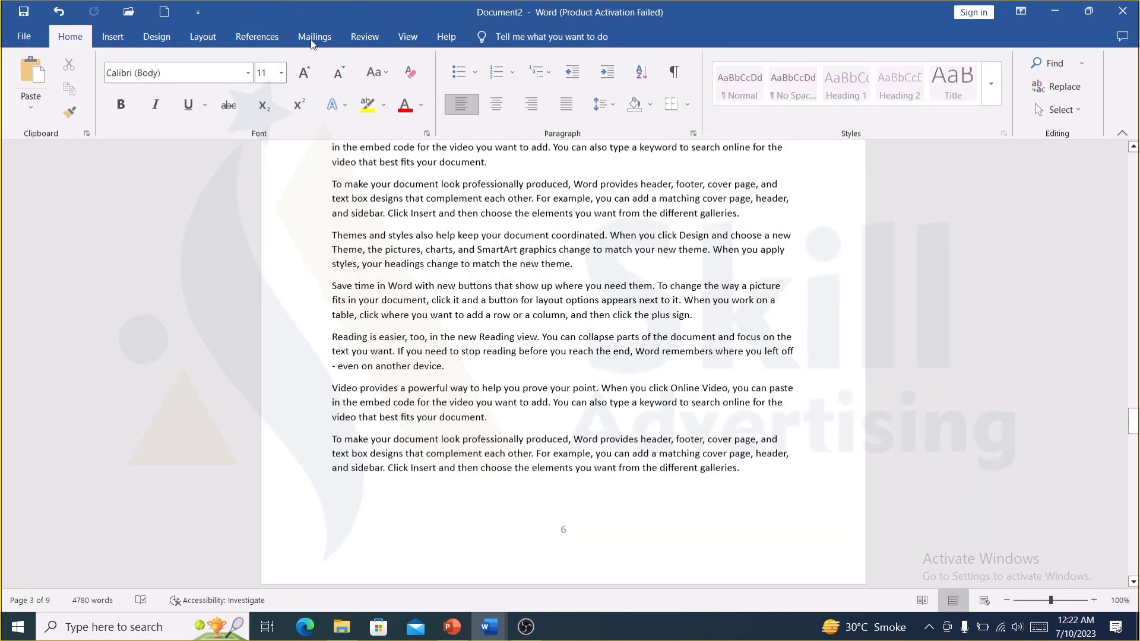
Step: Add an Accent Bar, Right page number in the right margin of every page
click(114, 40)
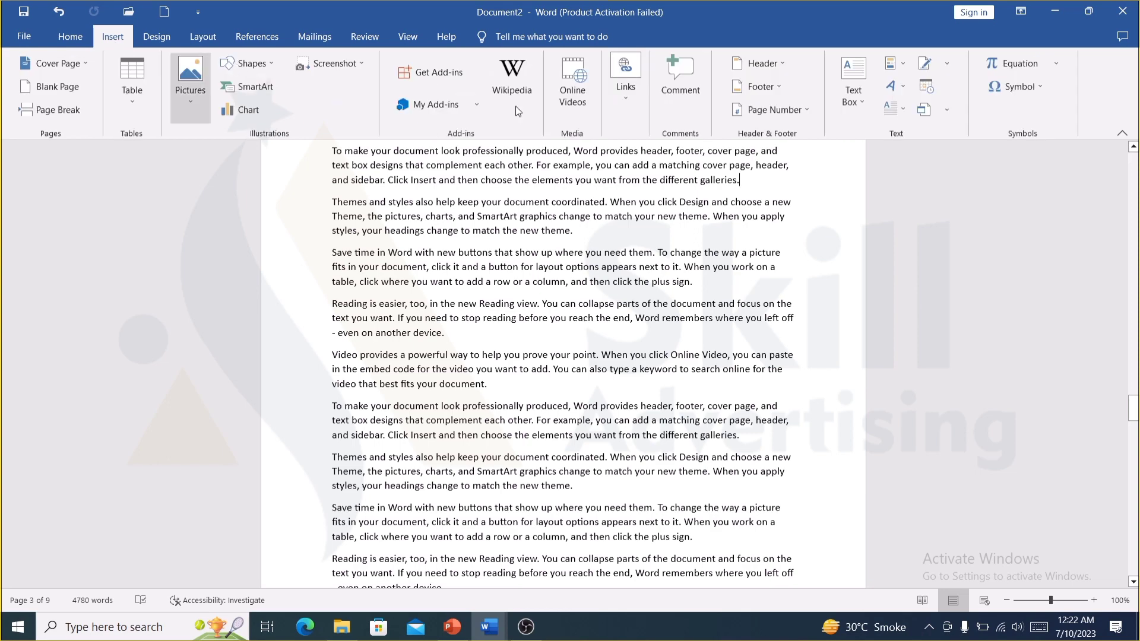
click(743, 114)
mouse_move(771, 167)
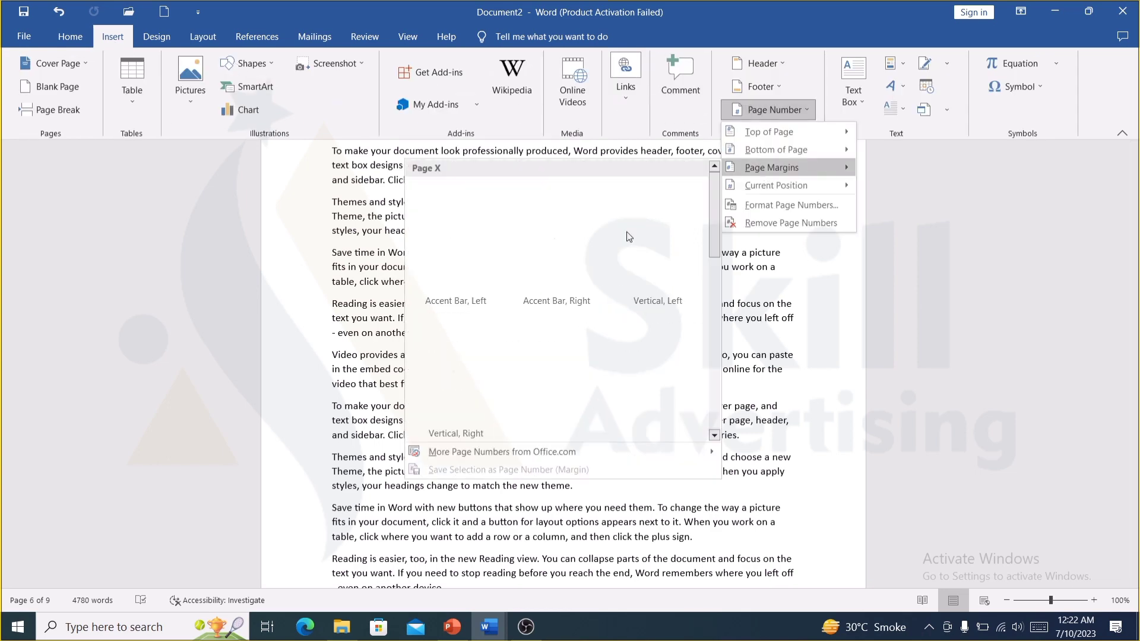
click(583, 276)
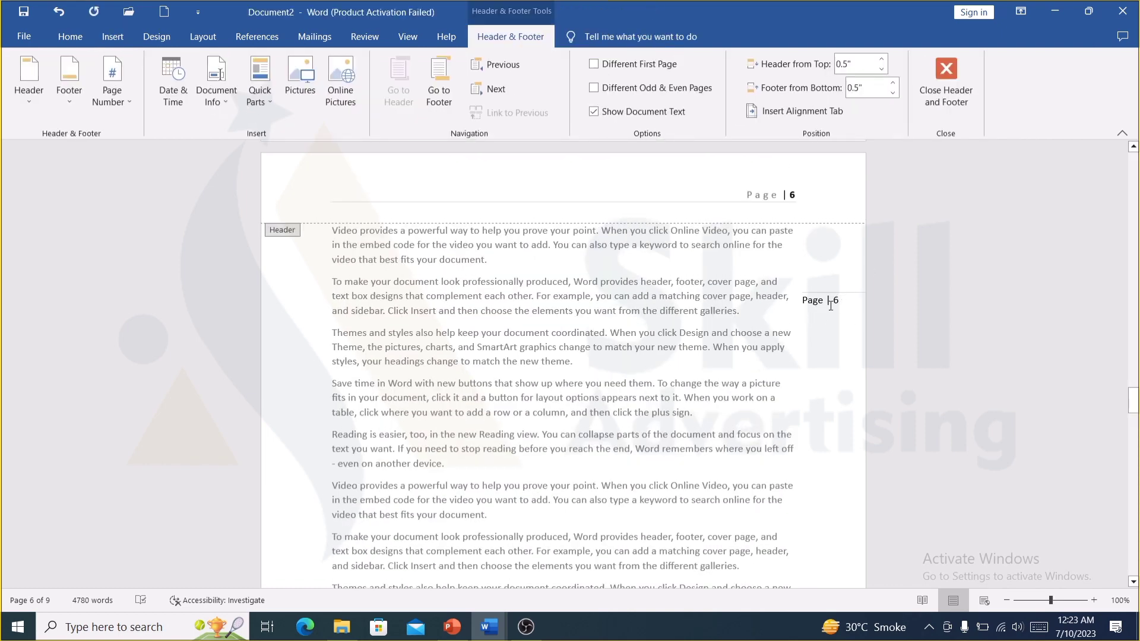
scroll(824, 263, up, 4)
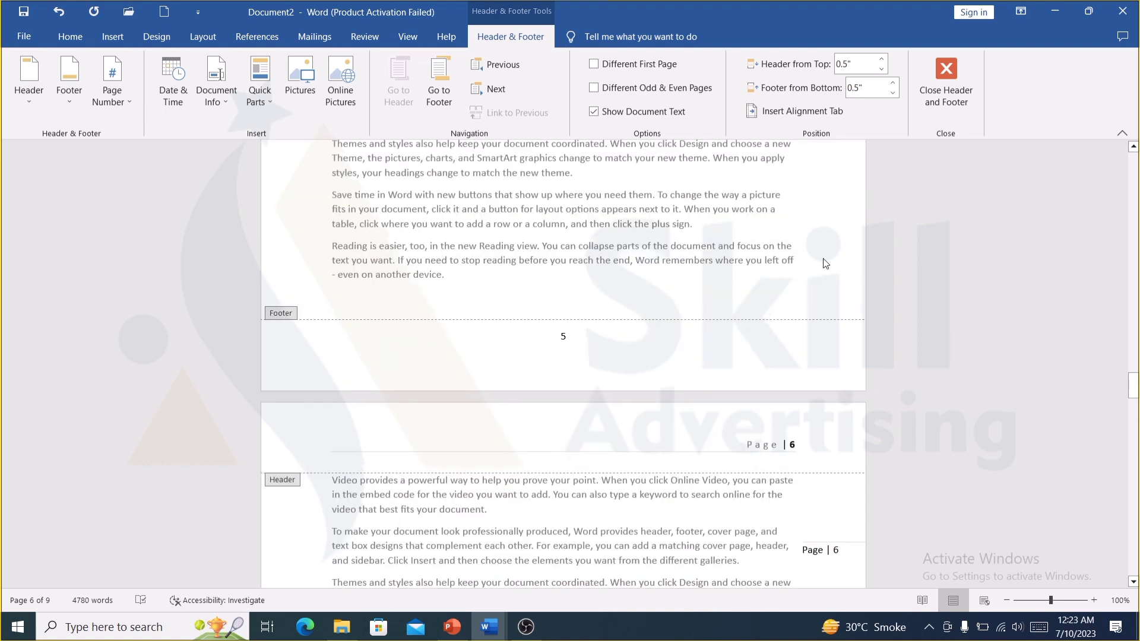
scroll(824, 263, up, 4)
scroll(816, 249, up, 1)
scroll(811, 237, up, 1)
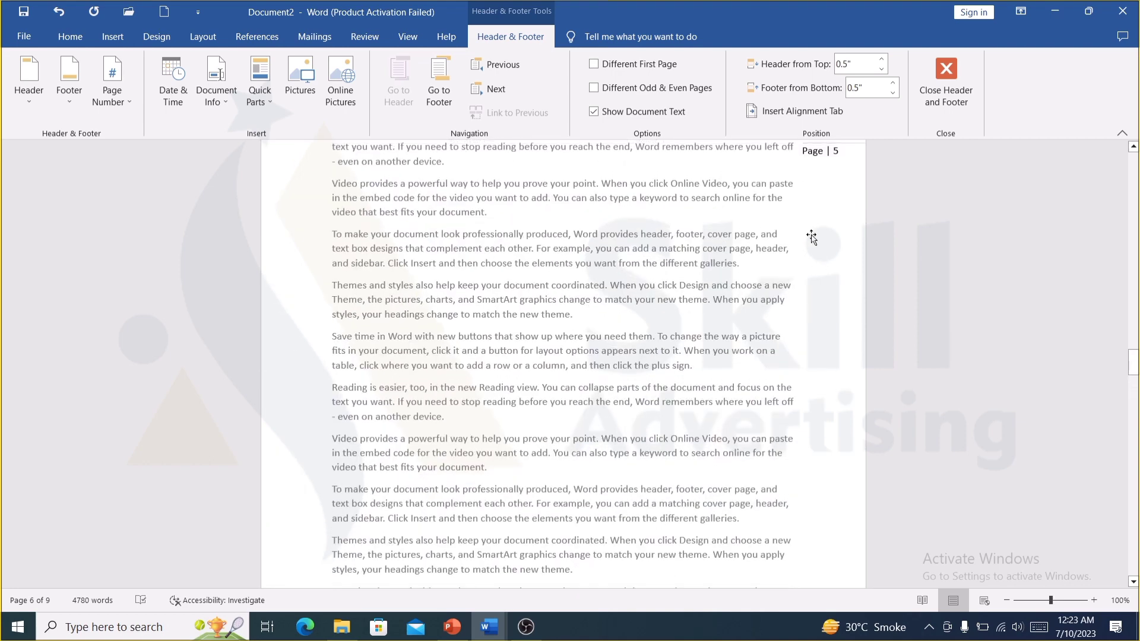
scroll(811, 237, up, 1)
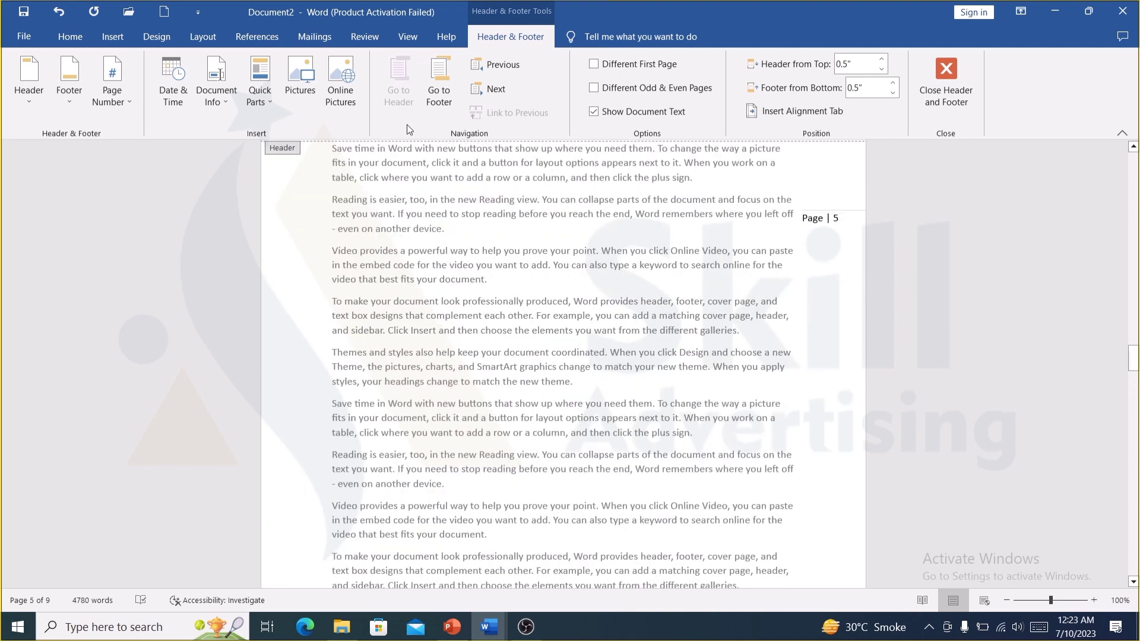
Step: Insert a '5 | Page' current-position page number after 'your document.' on page 5
click(112, 37)
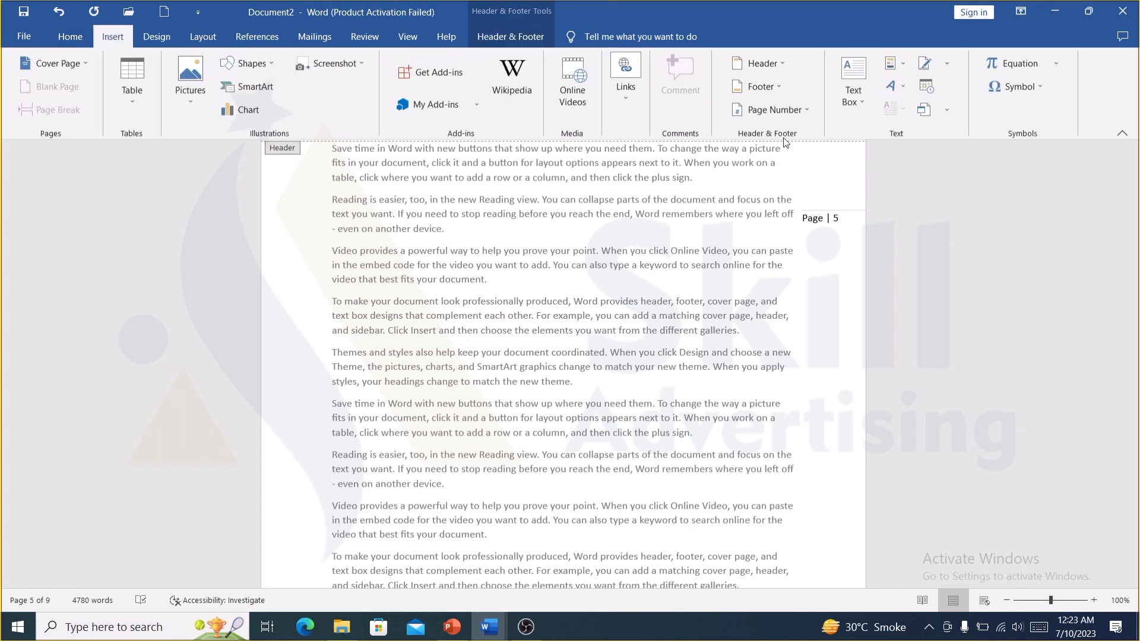
click(805, 112)
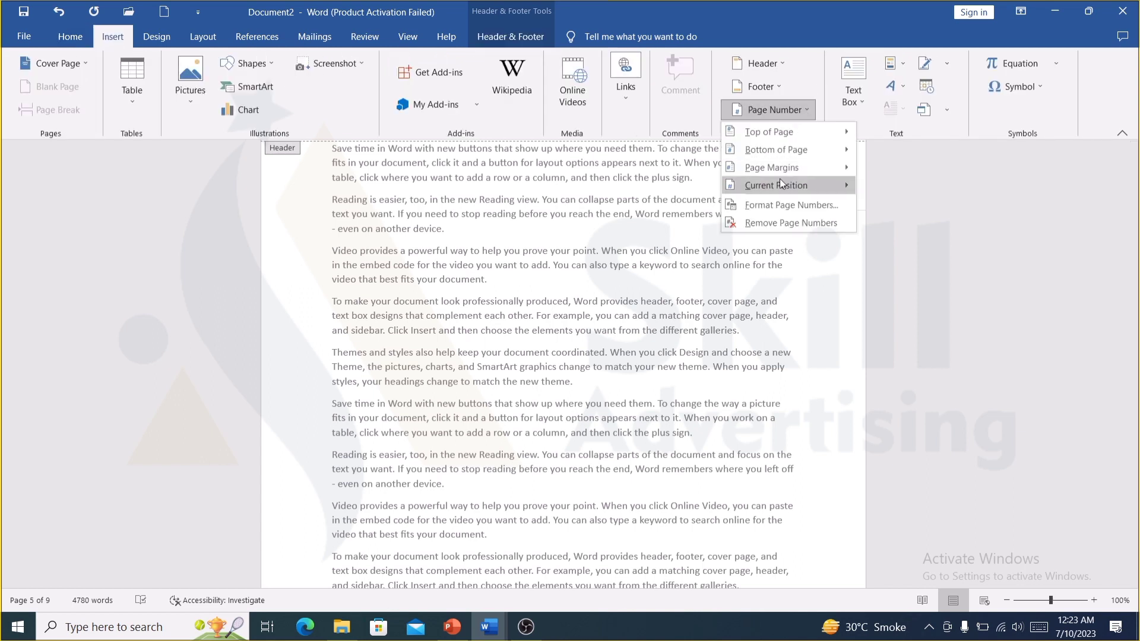
mouse_move(775, 185)
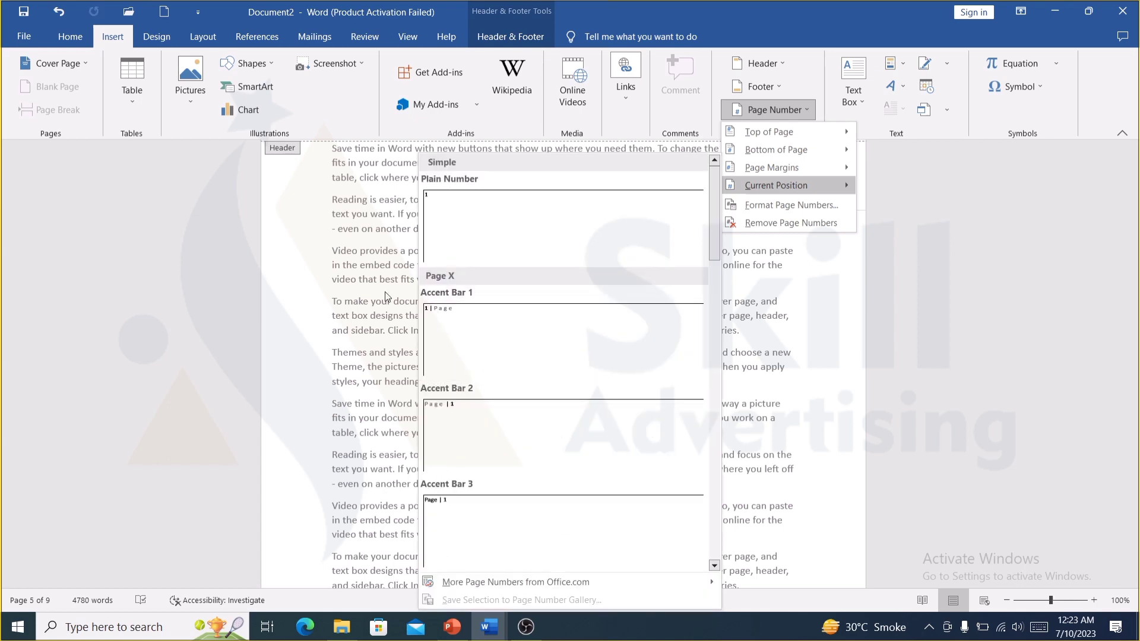
click(444, 284)
key(Escape)
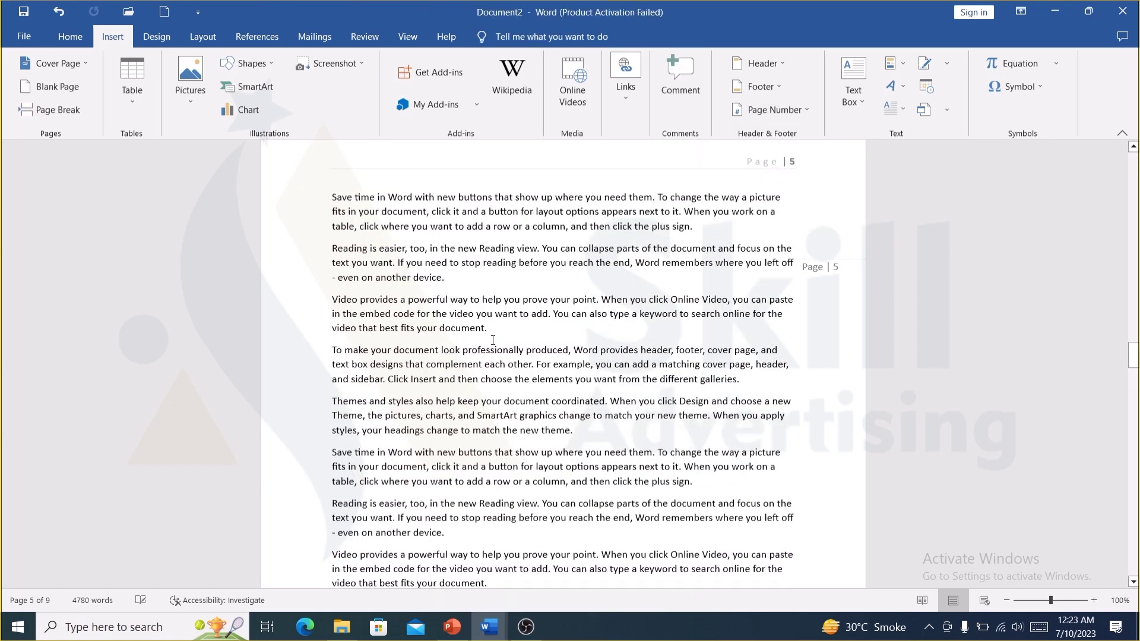
click(775, 113)
mouse_move(775, 185)
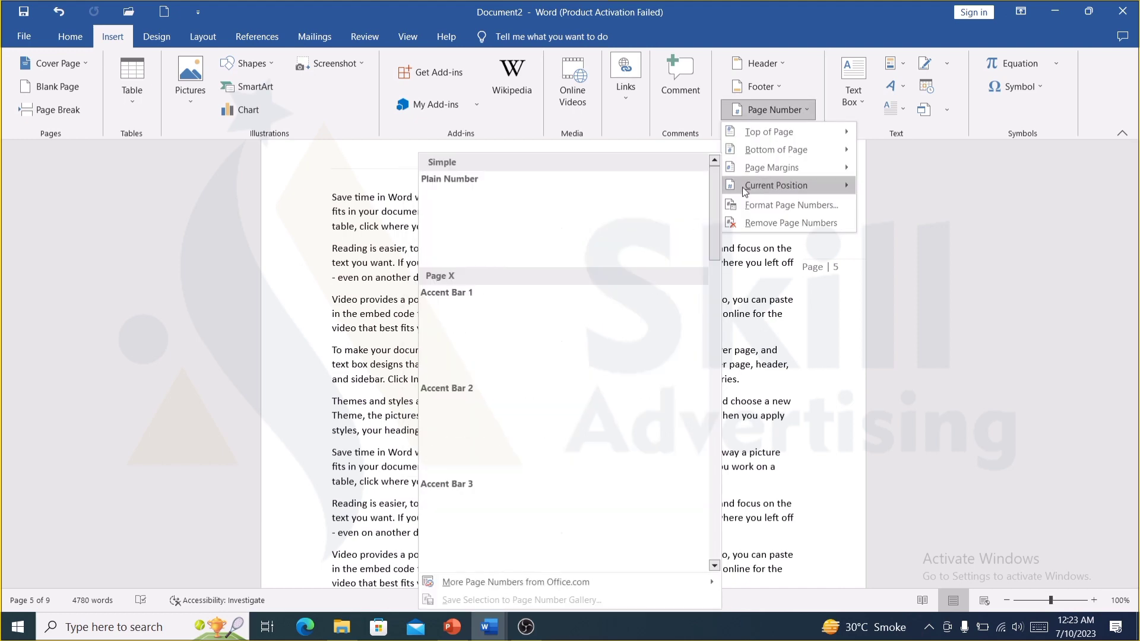
click(530, 338)
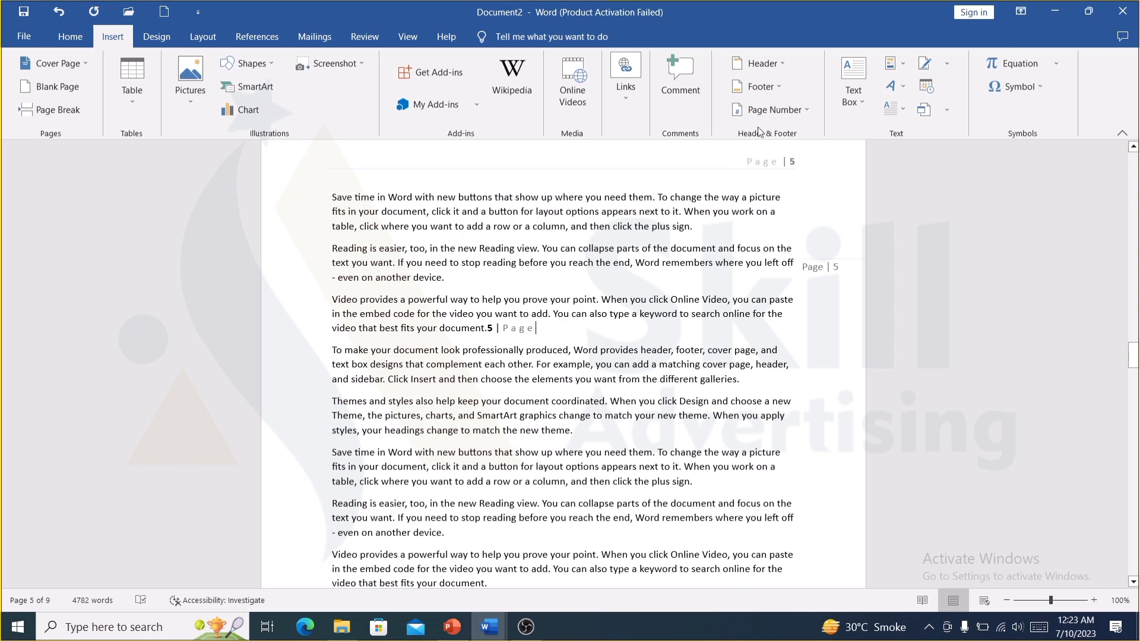
click(774, 113)
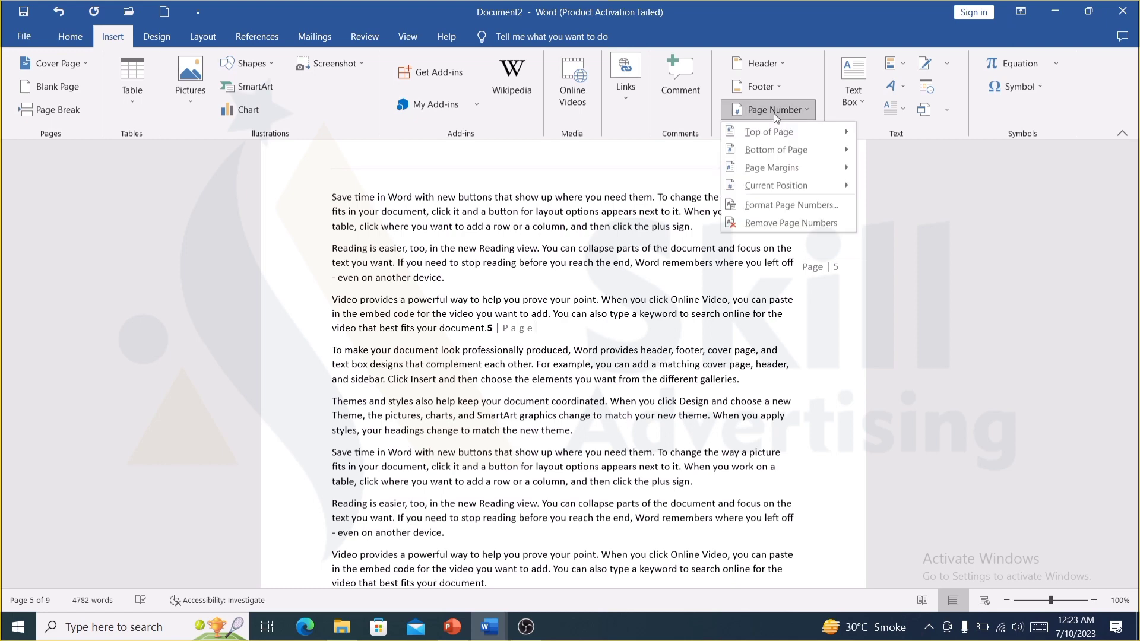
Step: Set the page number format to capital letters A, B, C
click(771, 203)
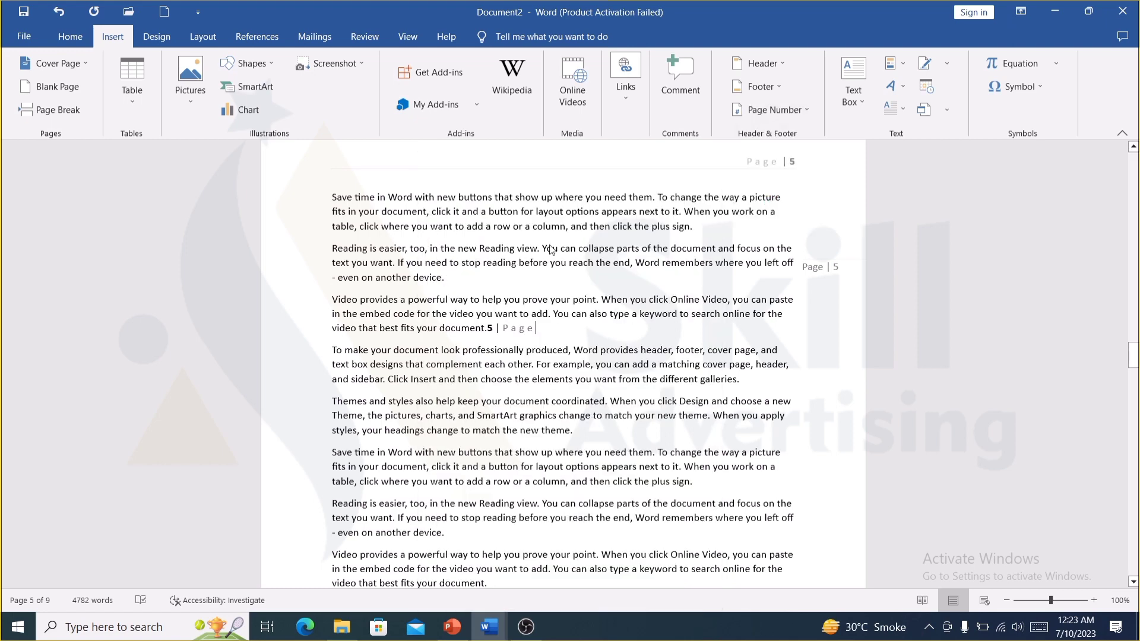
click(606, 223)
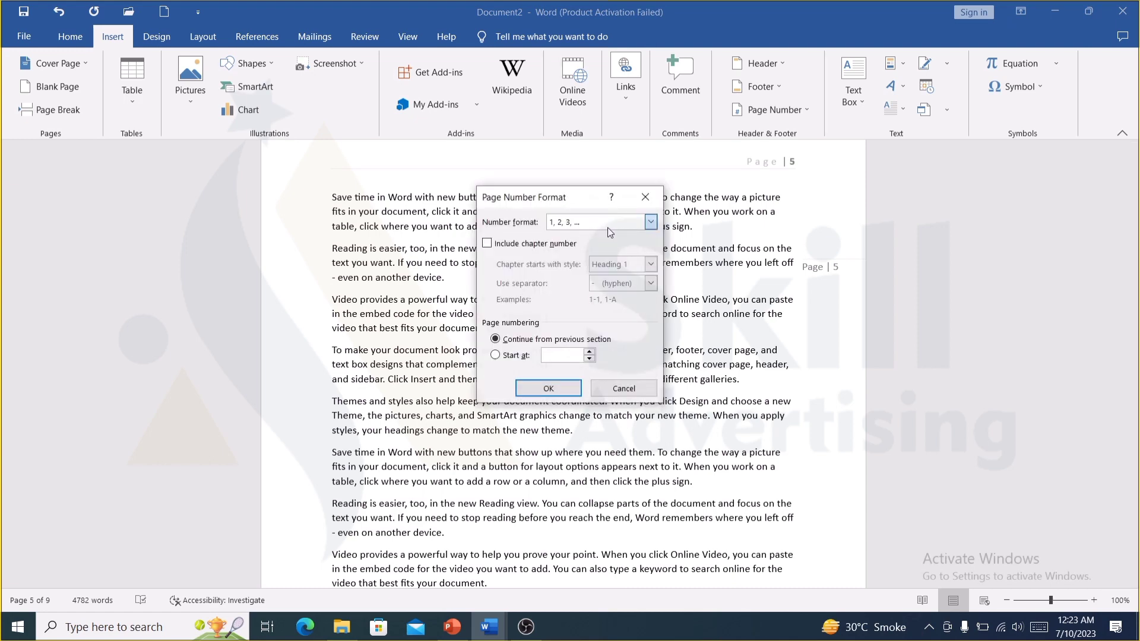
click(570, 260)
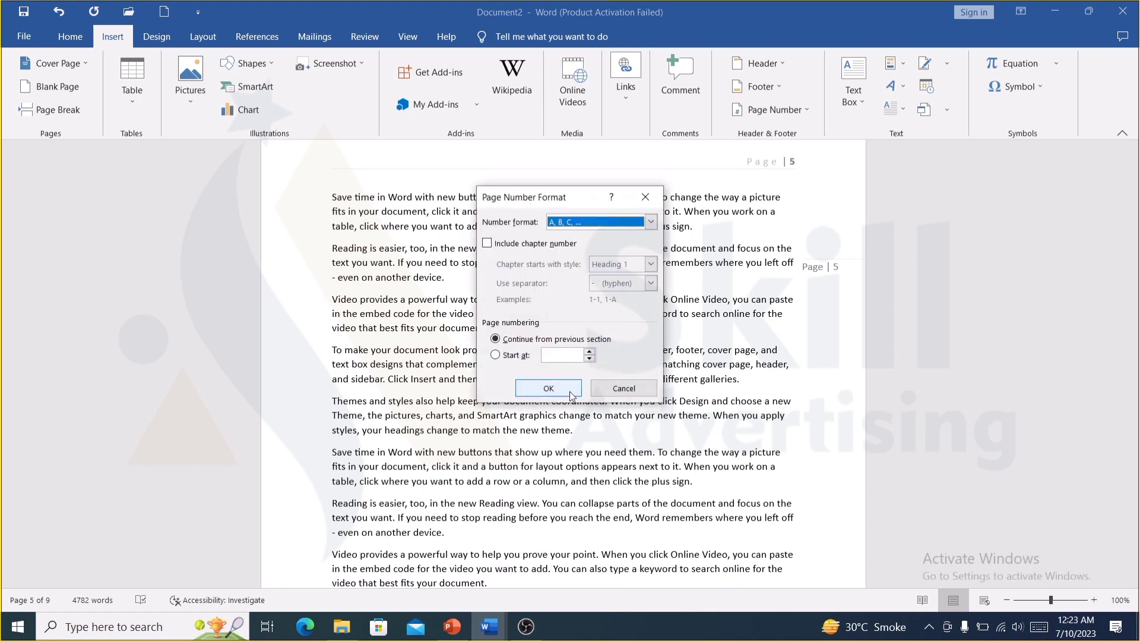
click(568, 397)
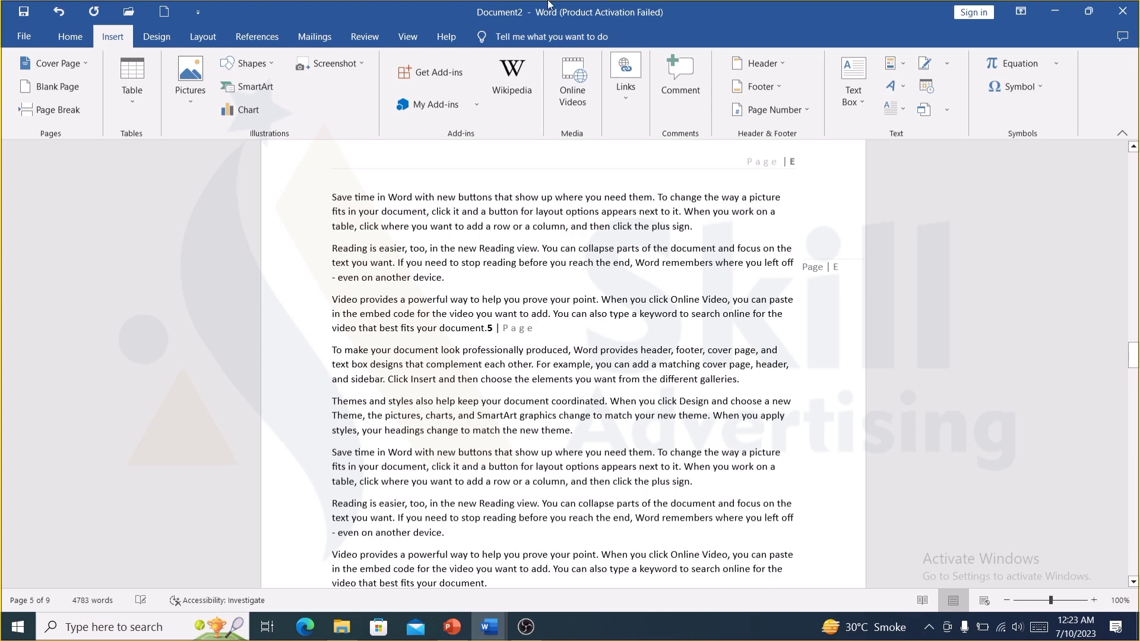
Step: Check the lettered page numbers in print preview, stepping back toward page 1, then return
key(ctrl+p)
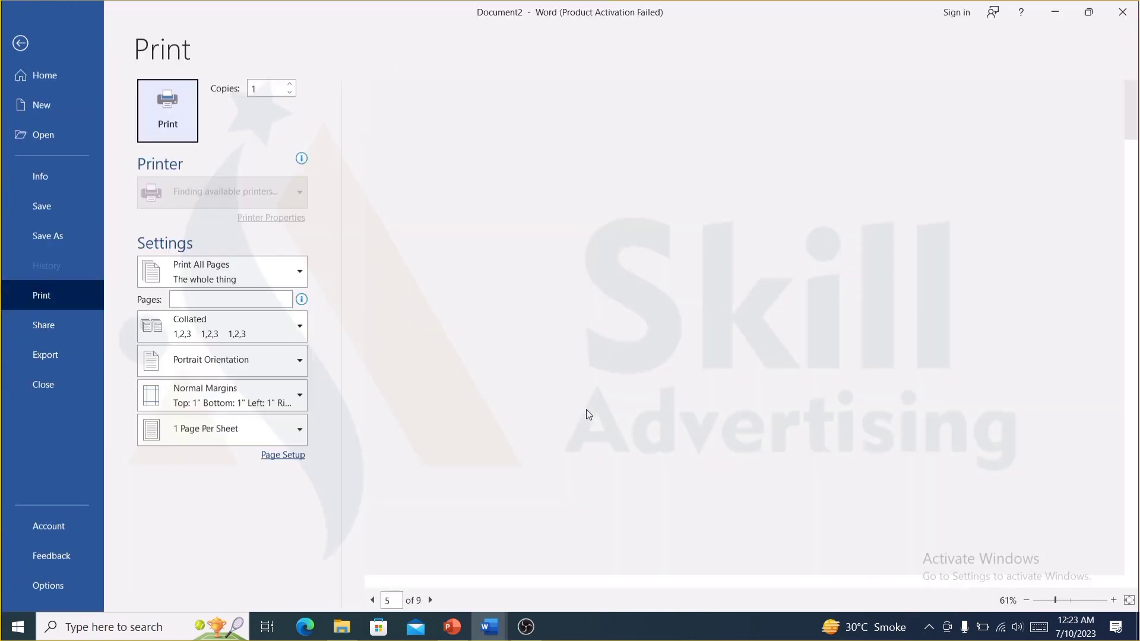
click(372, 600)
click(372, 600)
click(372, 600)
click(372, 600)
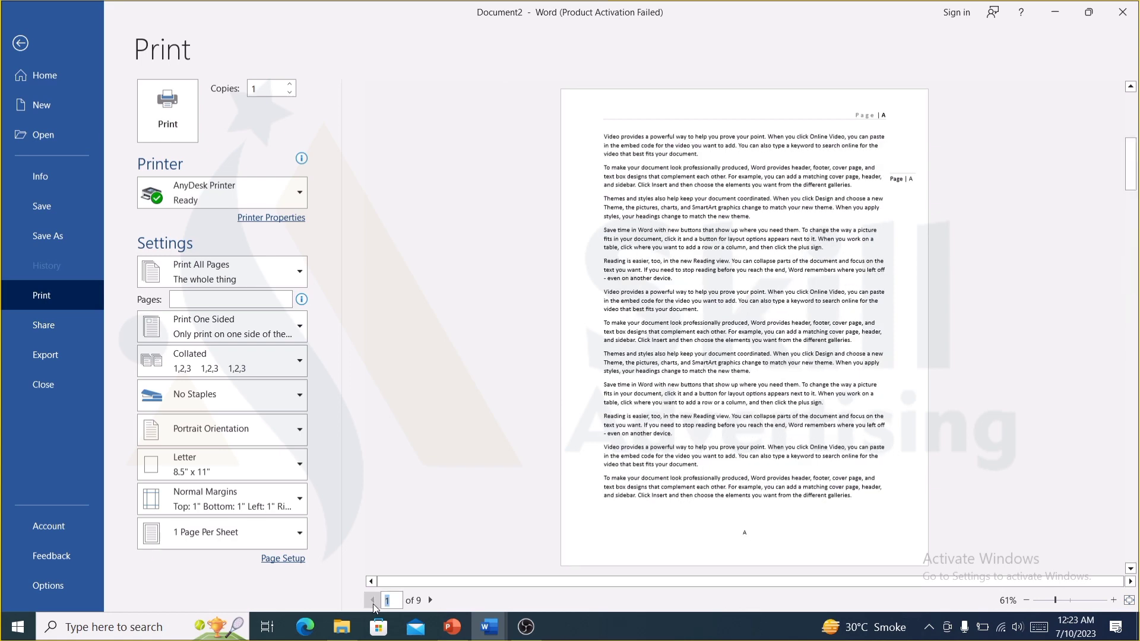
key(Escape)
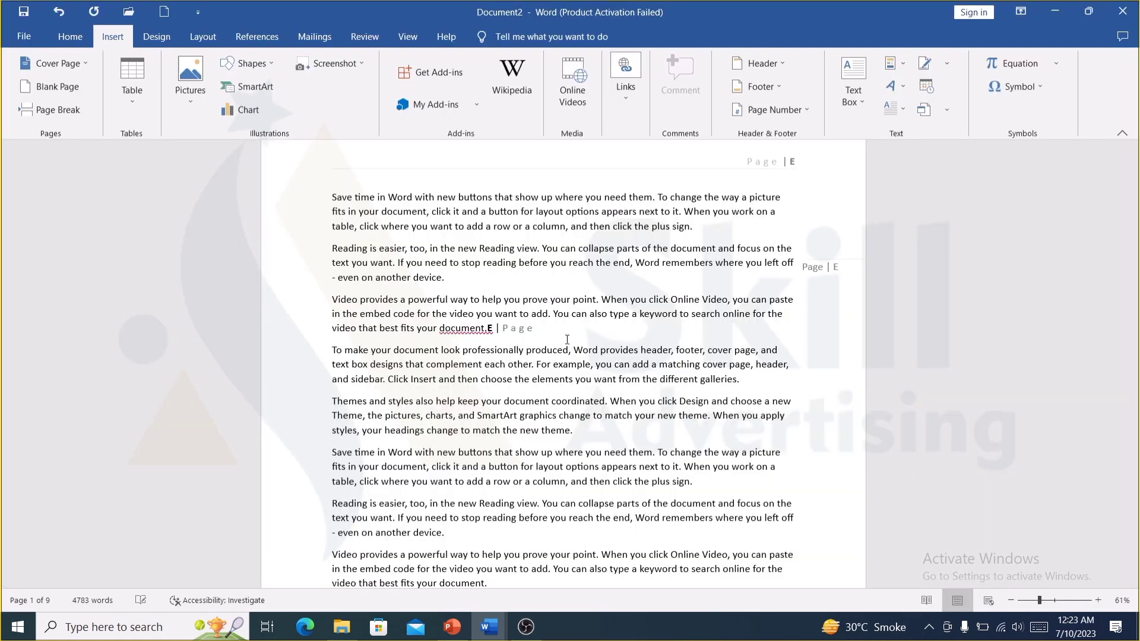
Step: Change the page number format to lowercase Roman numerals (i, ii, iii)
click(790, 116)
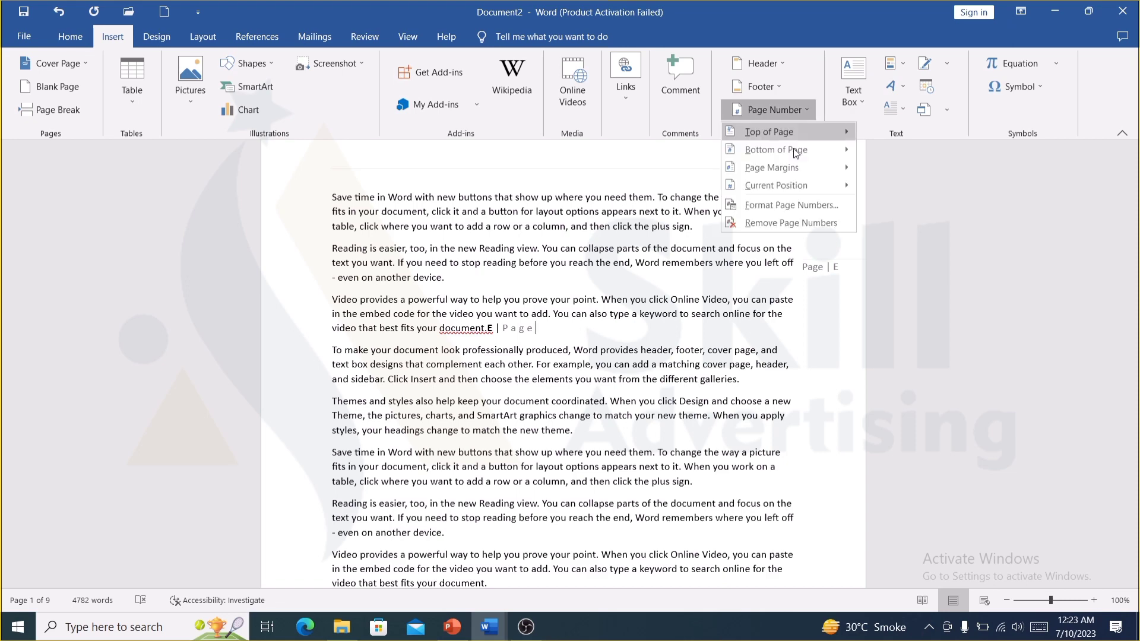
click(791, 205)
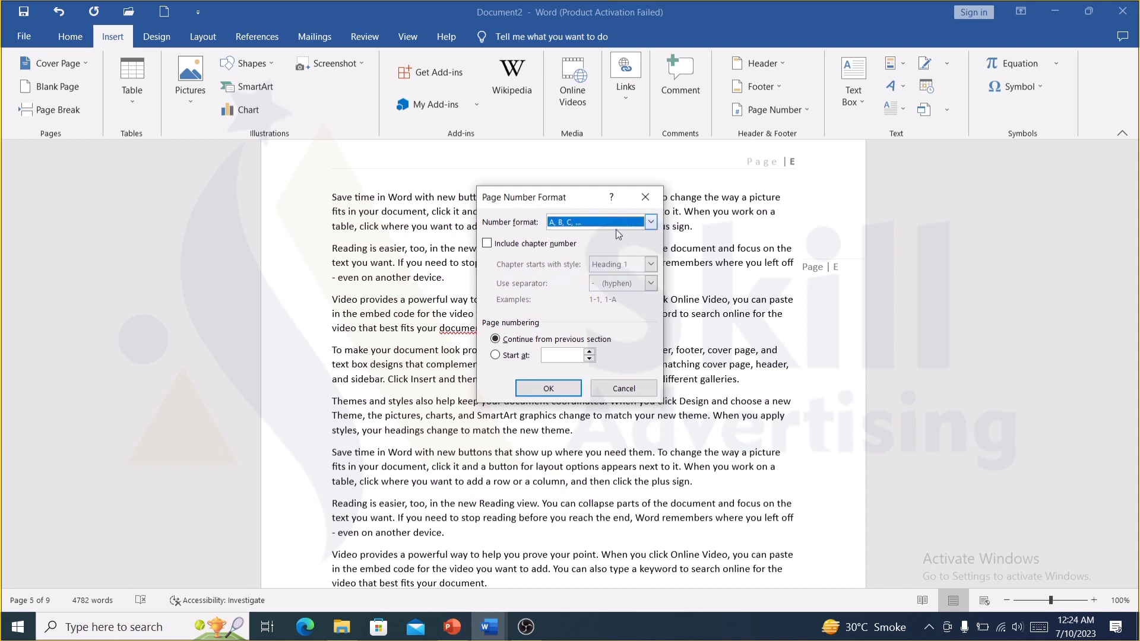
click(615, 226)
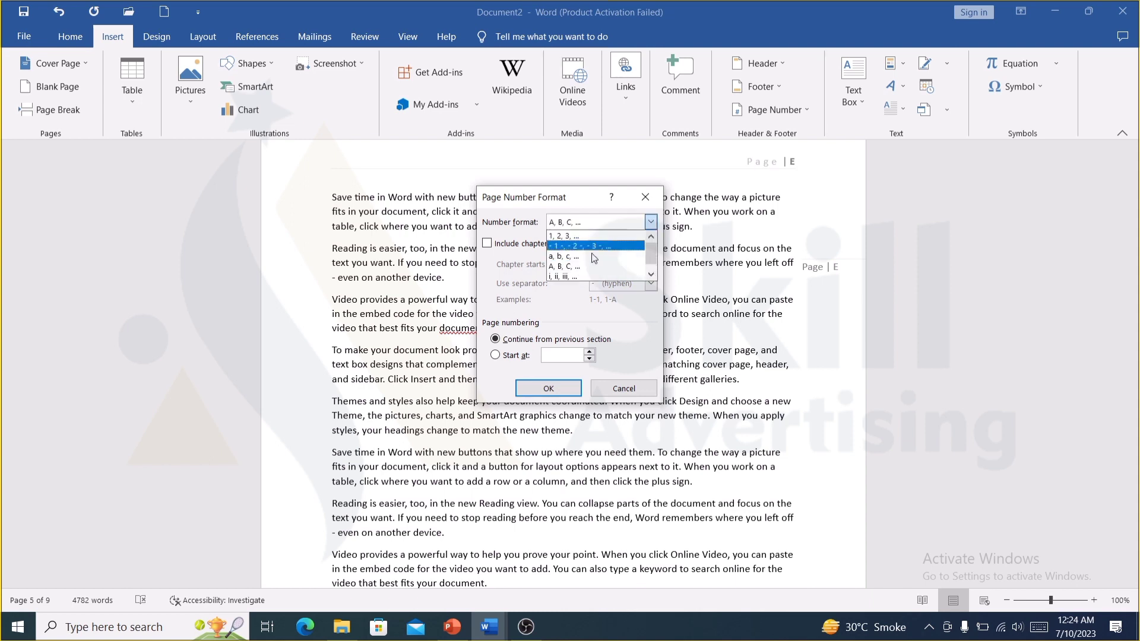
click(564, 276)
click(549, 389)
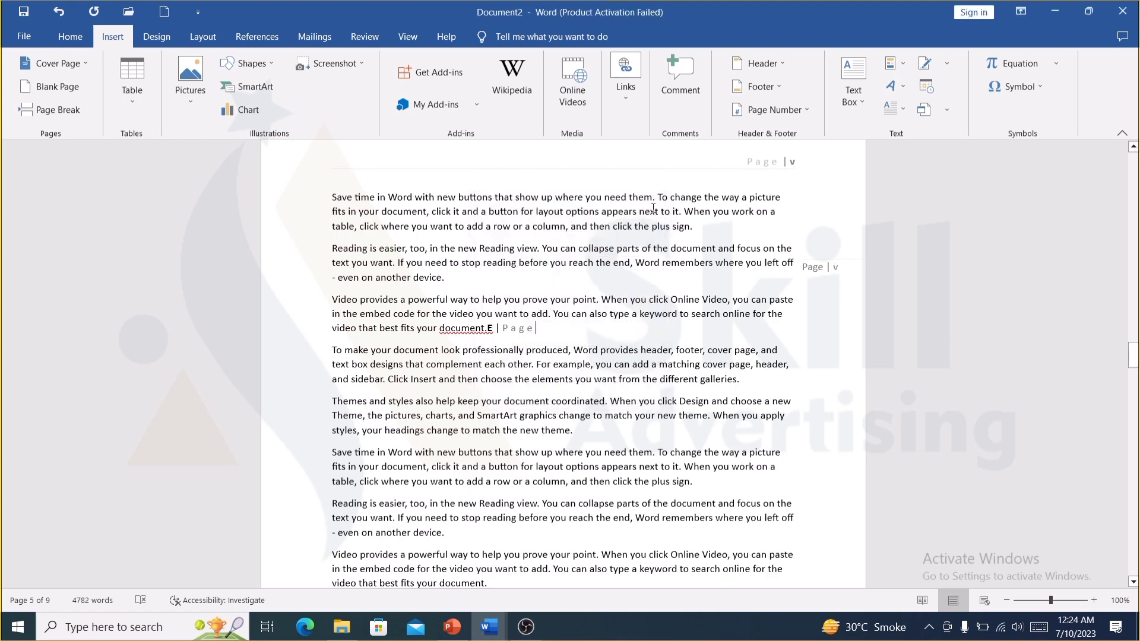
Step: Check the Roman numbering in the print preview, stepping back toward page 1
key(ctrl+p)
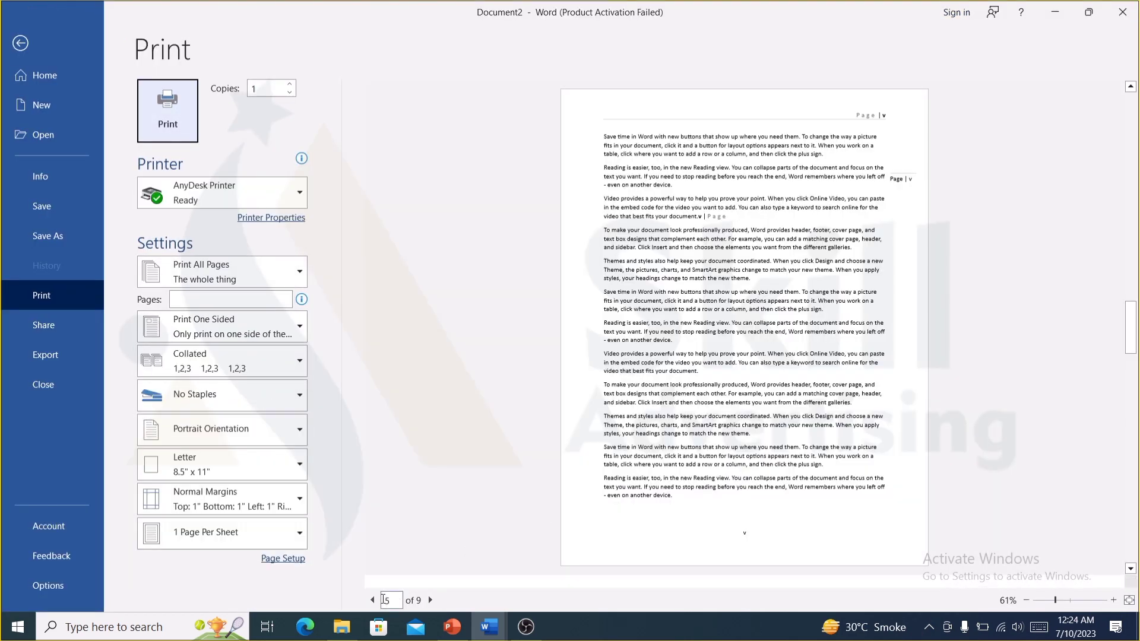
click(373, 601)
click(373, 600)
click(372, 601)
click(373, 600)
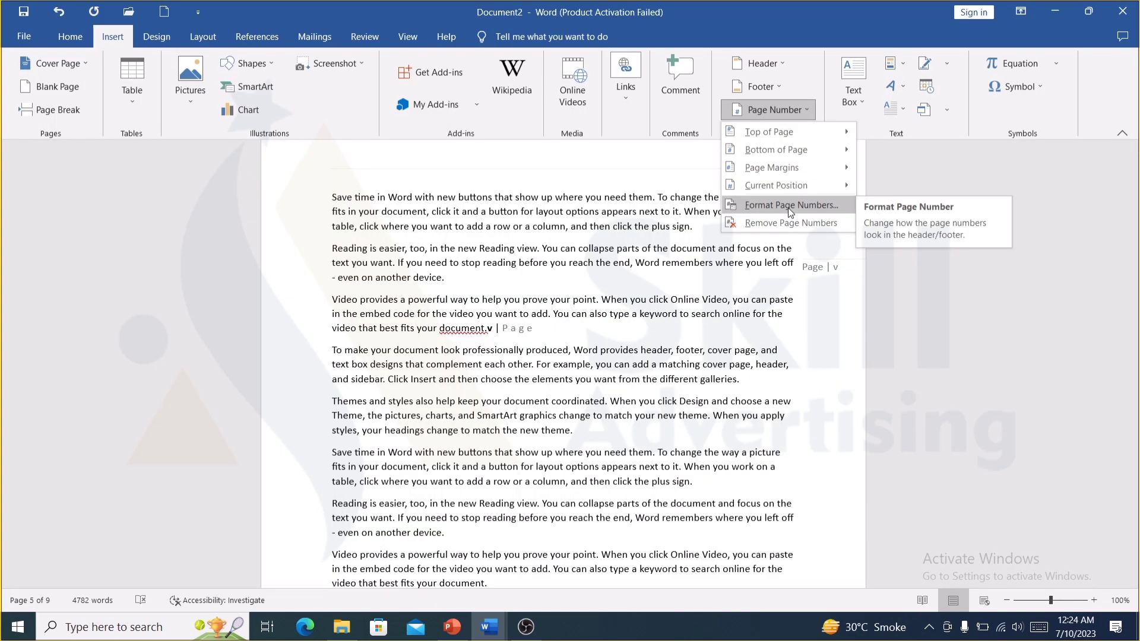
Step: Set the page number format to 1, 2, 3 and scroll up to check page 3
click(788, 207)
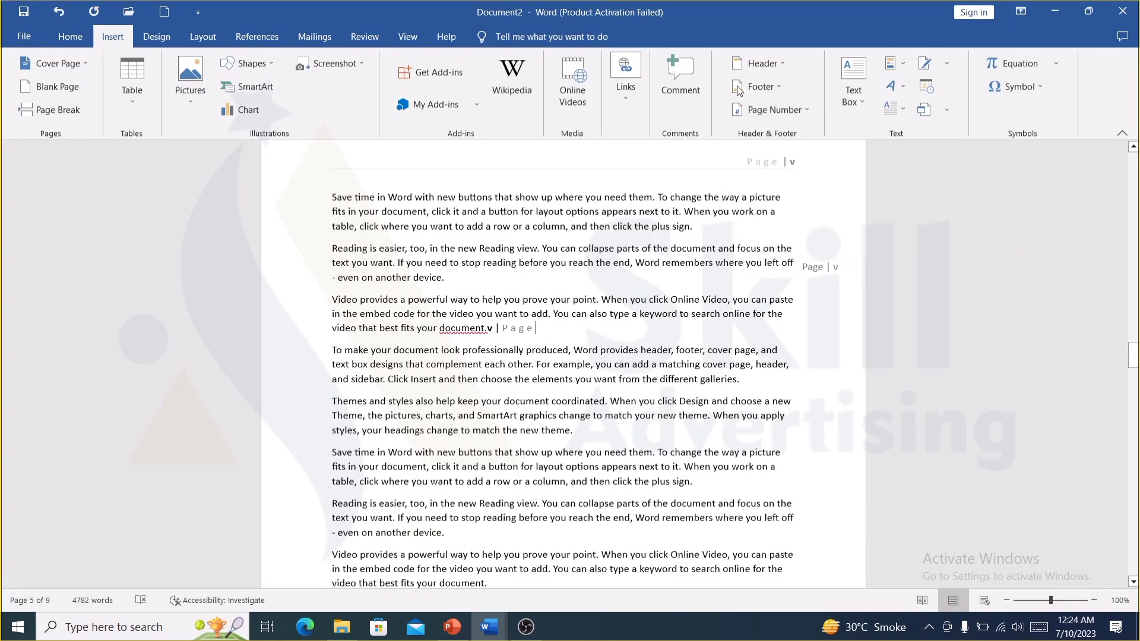
click(651, 222)
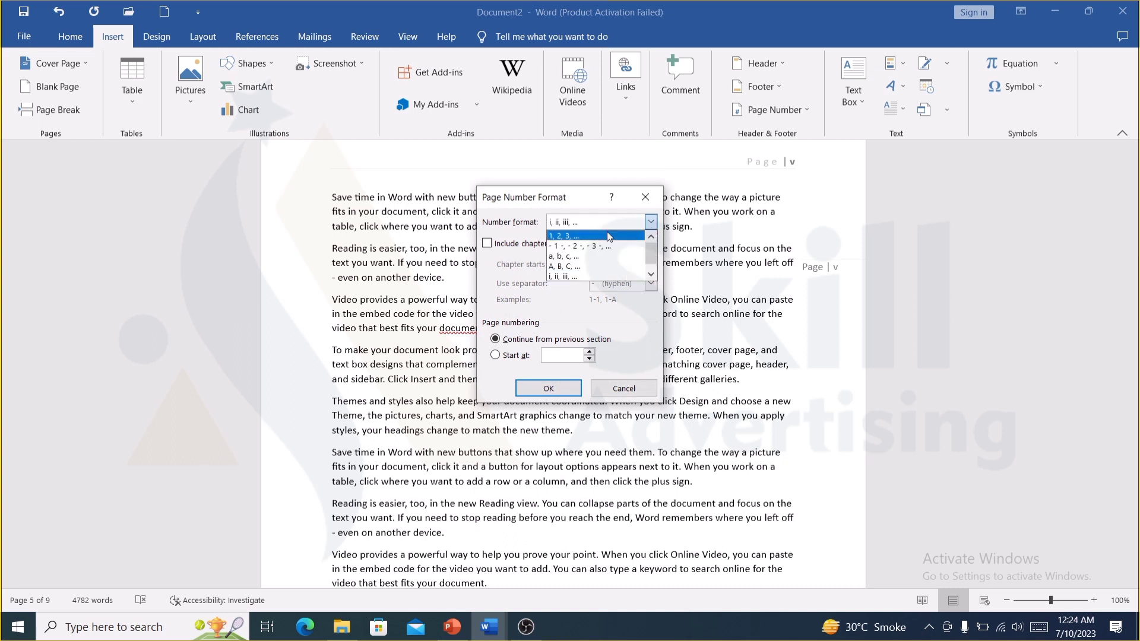
click(594, 235)
click(548, 388)
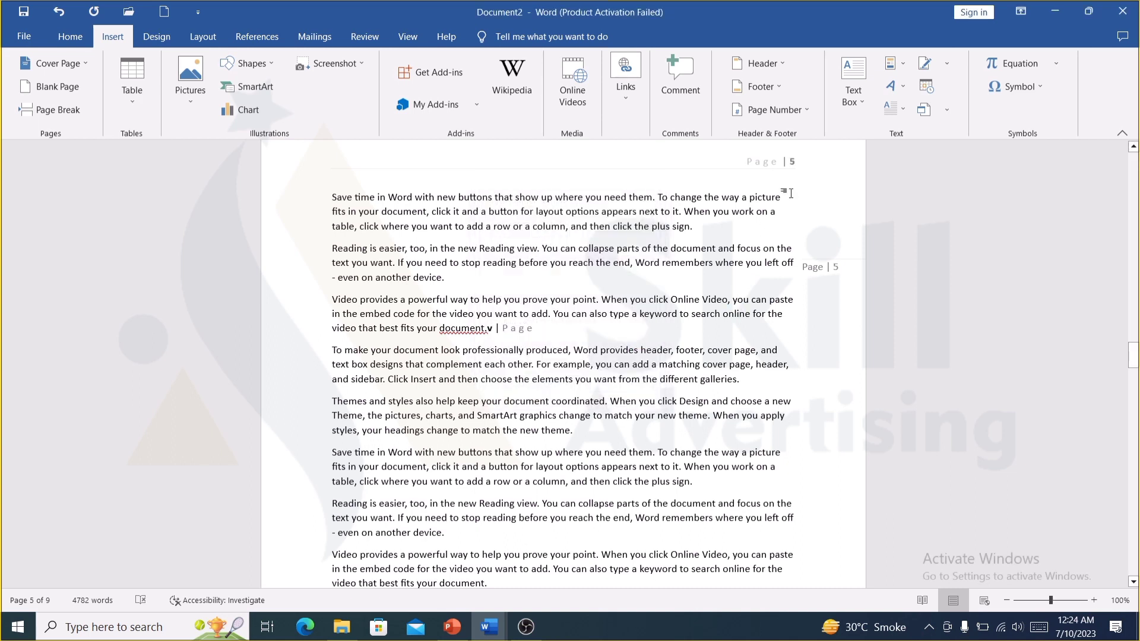
scroll(765, 221, up, 5)
scroll(772, 223, up, 5)
scroll(775, 226, up, 3)
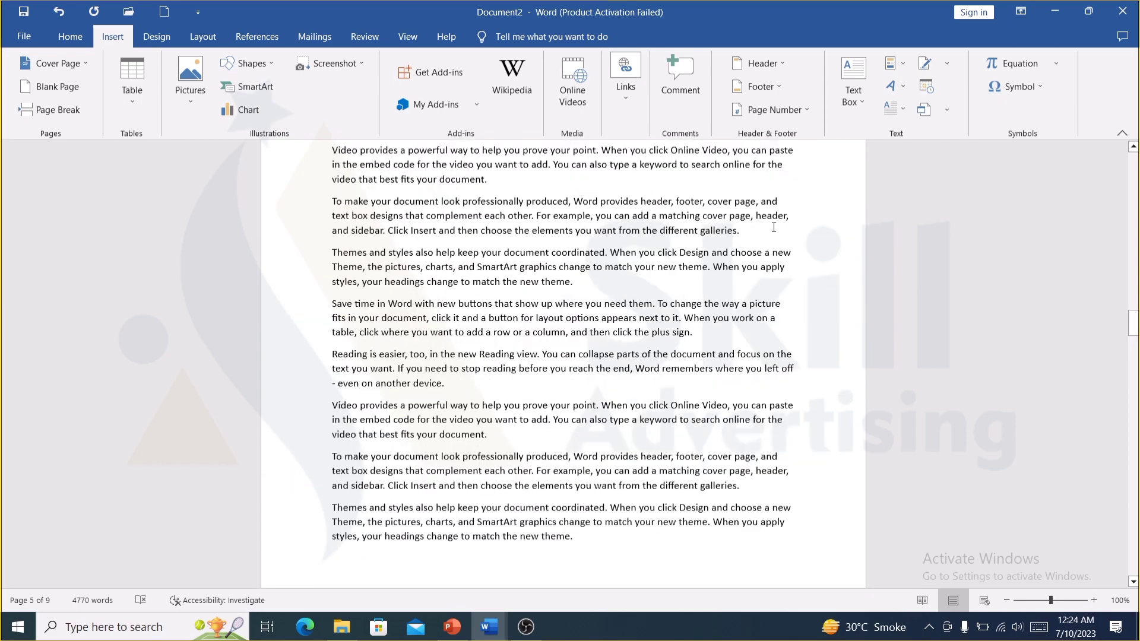
scroll(775, 226, up, 3)
scroll(772, 227, up, 2)
scroll(772, 227, up, 2)
scroll(752, 169, up, 3)
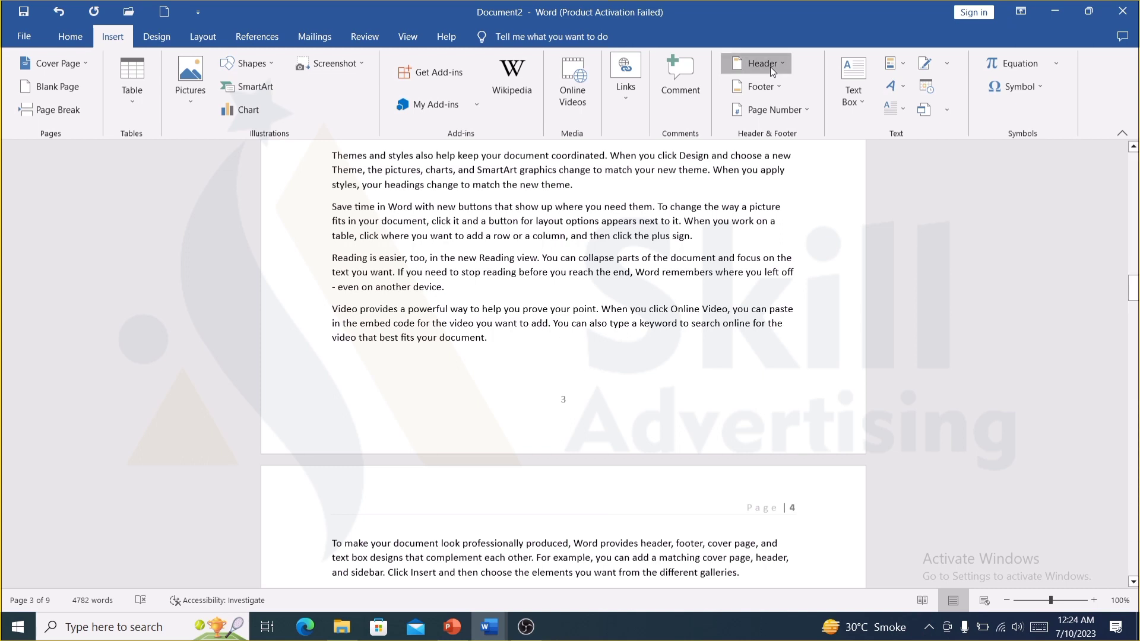
Step: Apply the Blank (Three Columns) header after briefly trying Banded, and leave the footer unchanged
click(770, 66)
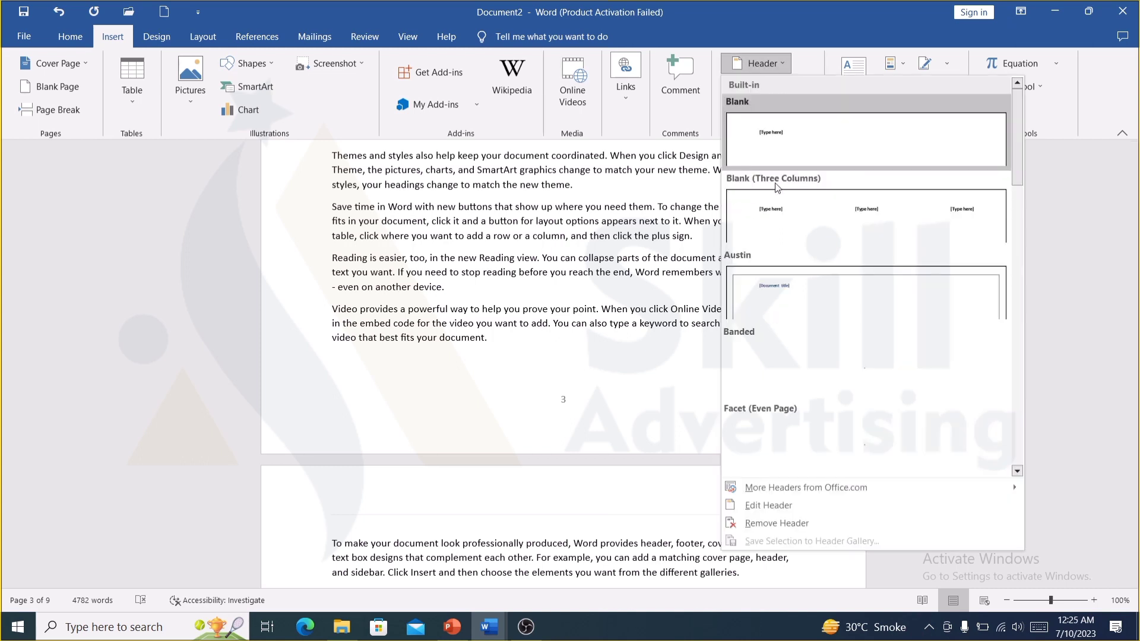
click(793, 228)
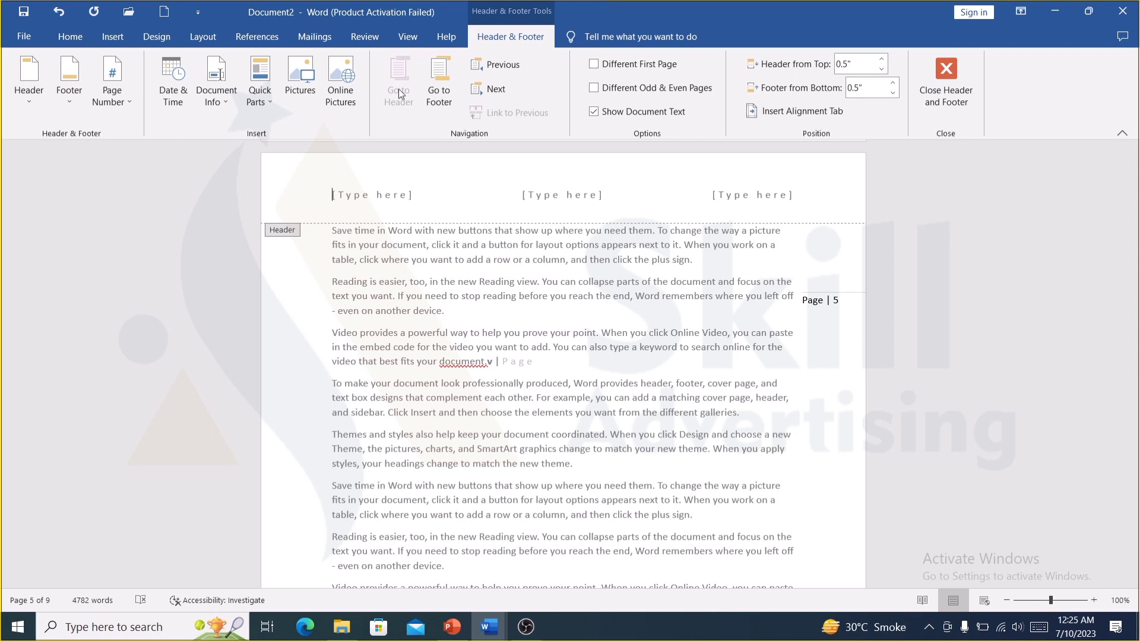
click(23, 107)
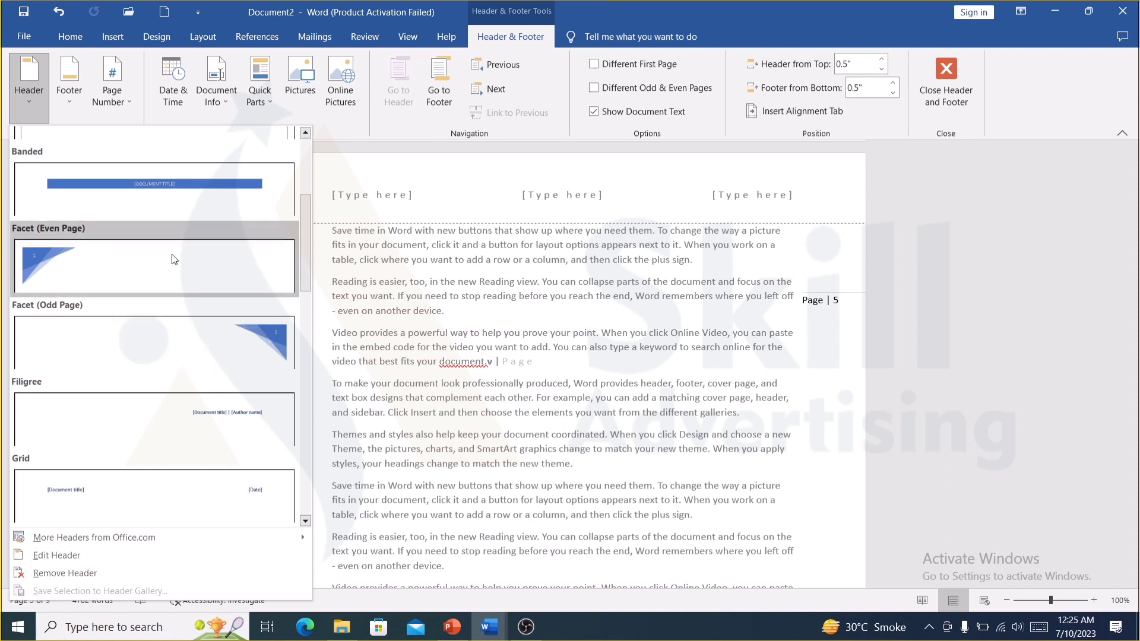
click(177, 211)
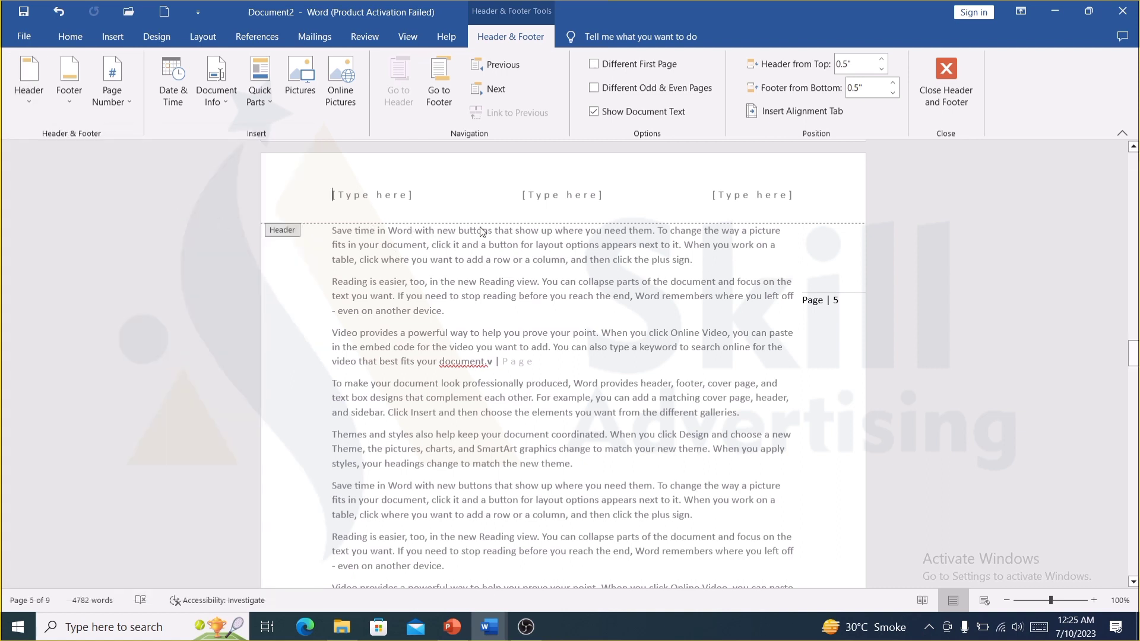
click(33, 102)
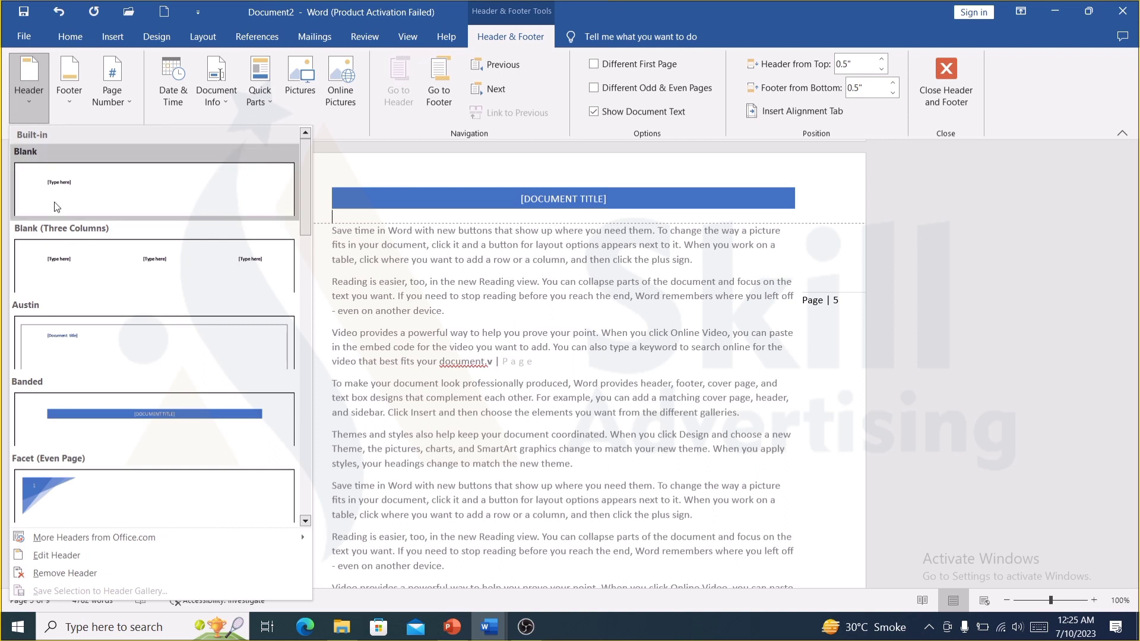
click(70, 244)
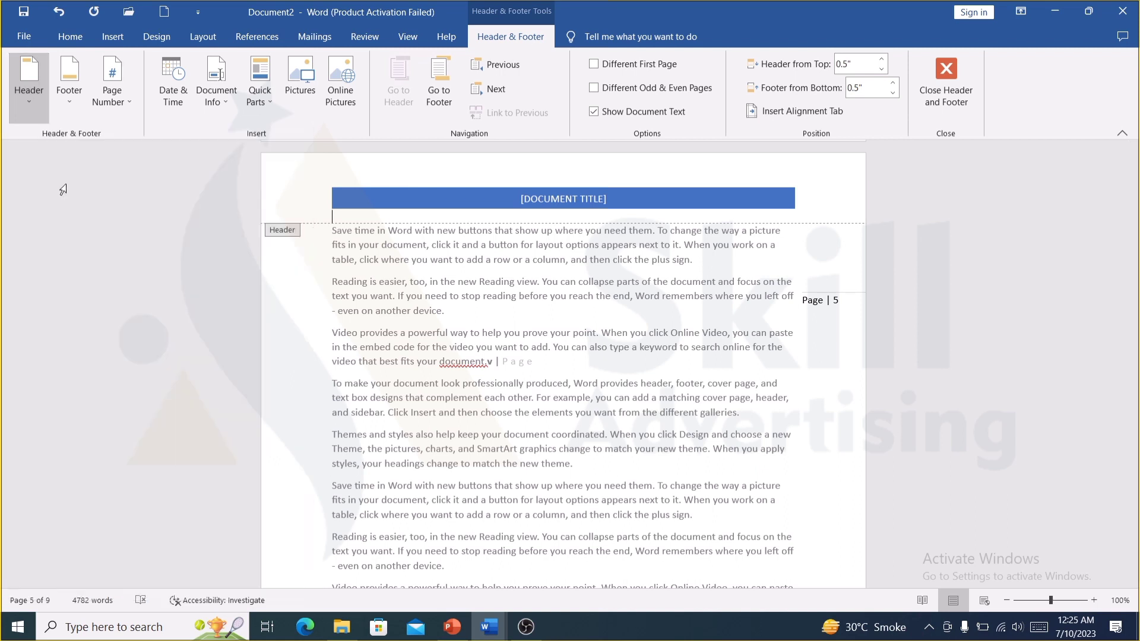
click(70, 95)
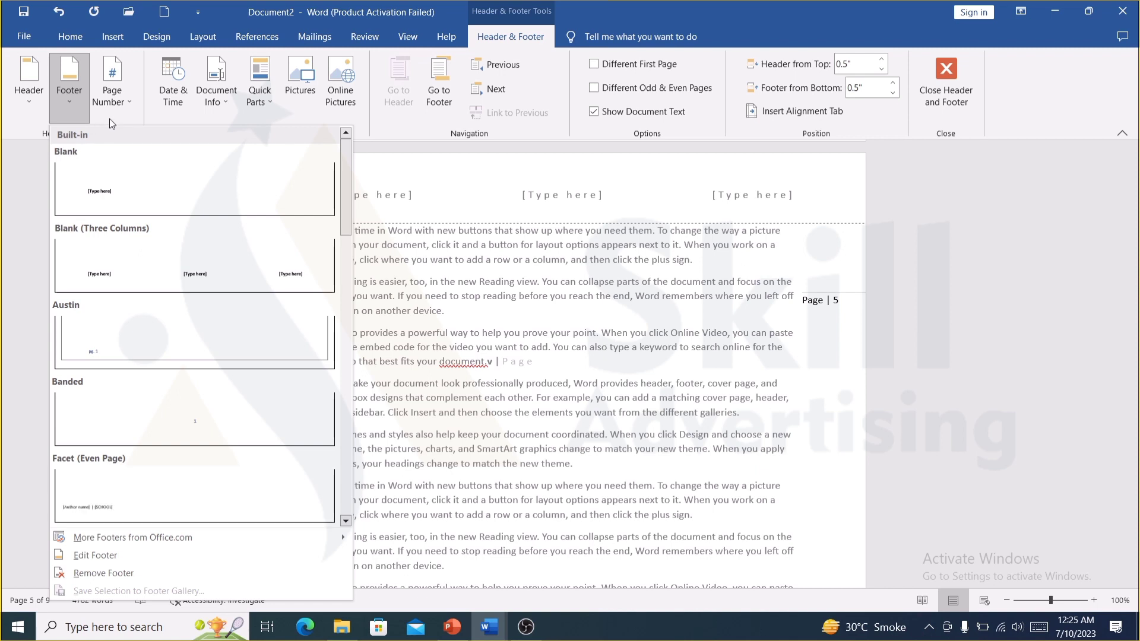
click(110, 41)
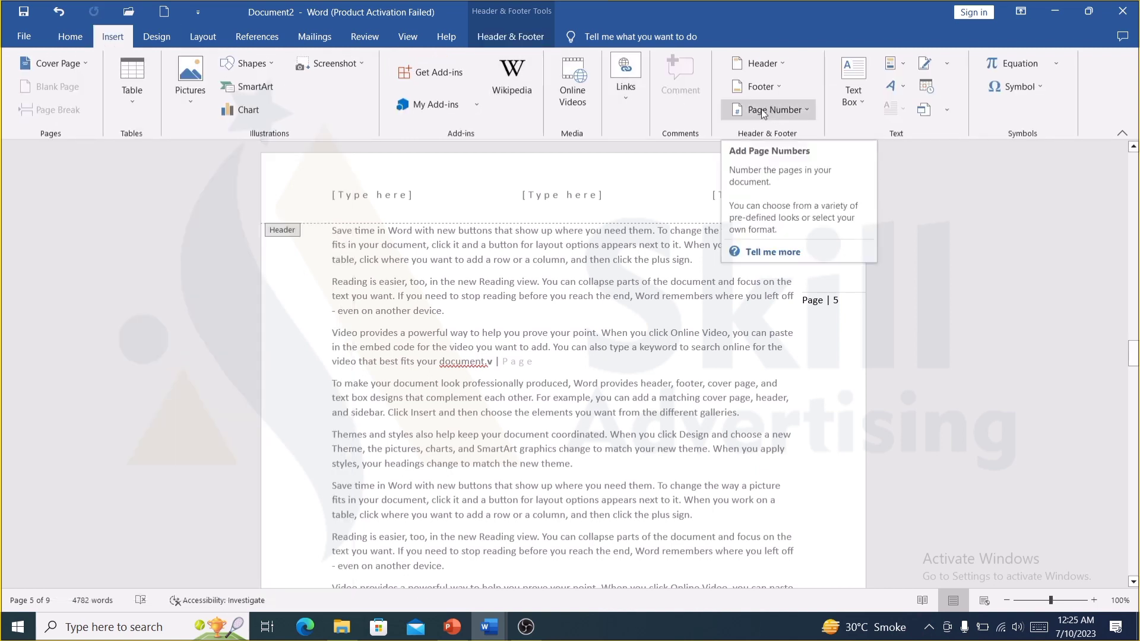
Step: Put the date 'Monday, July 10, 2023' in the left header placeholder
click(531, 33)
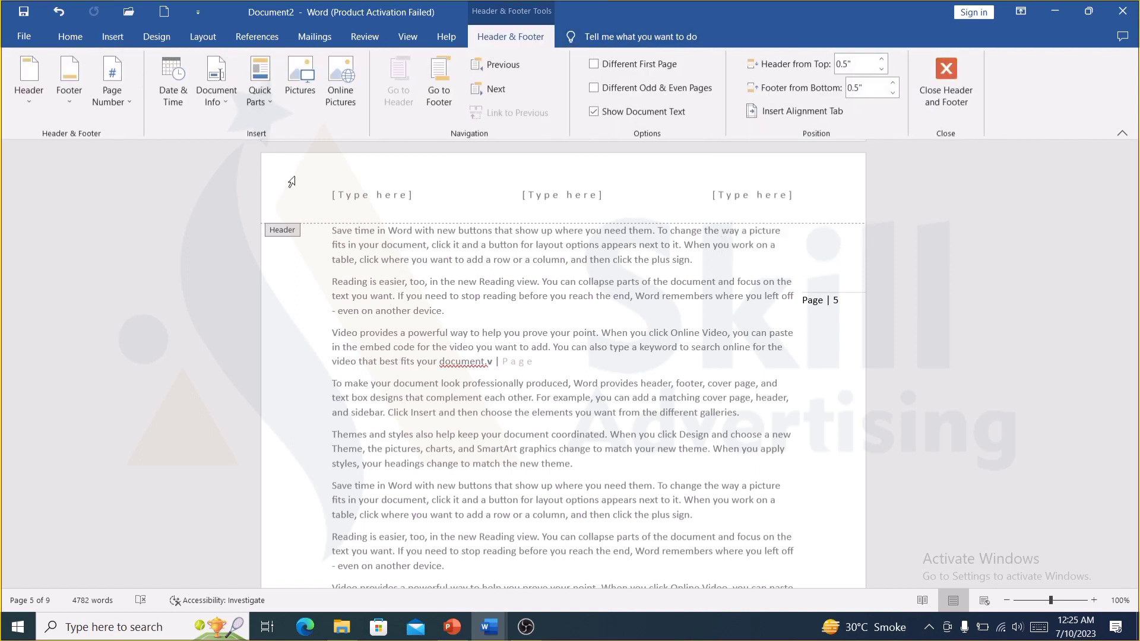
click(362, 196)
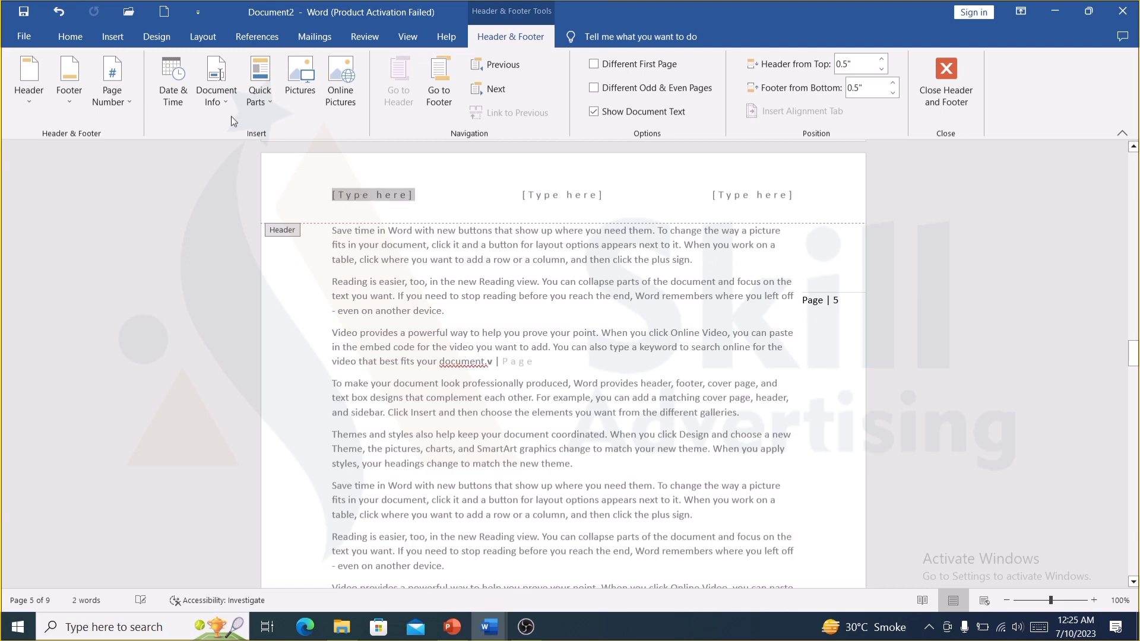
click(183, 99)
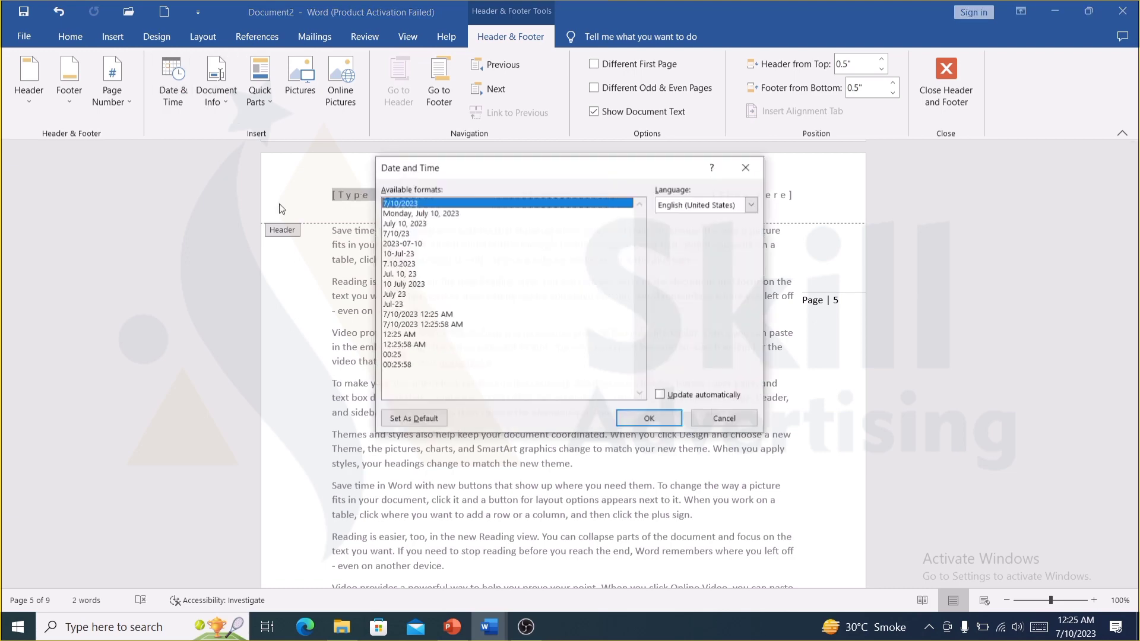
double_click(453, 213)
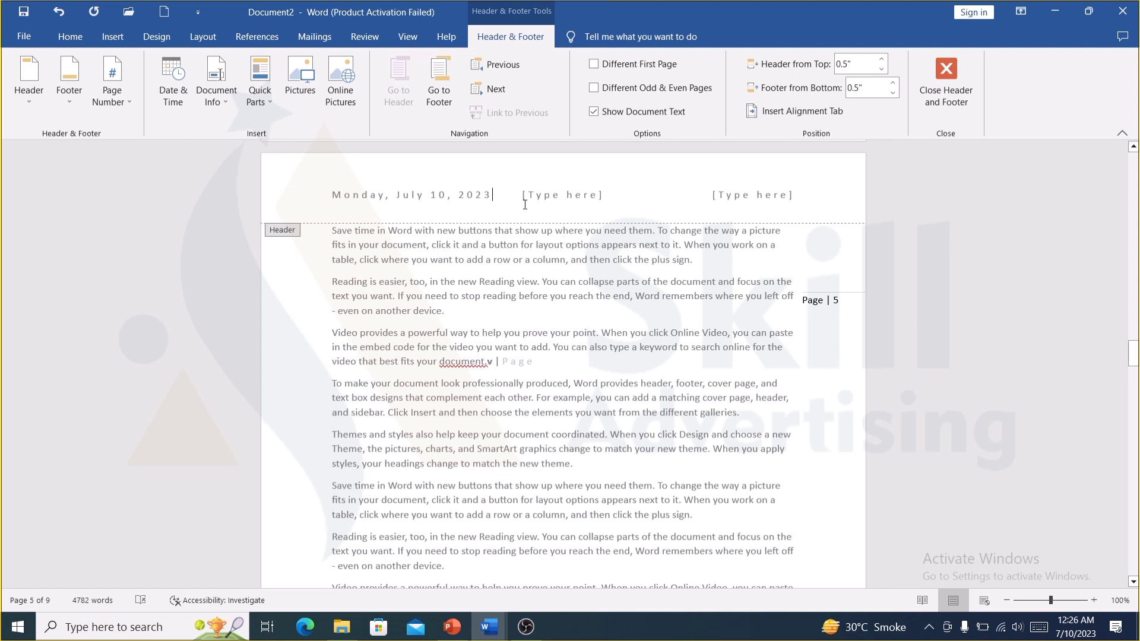
click(537, 196)
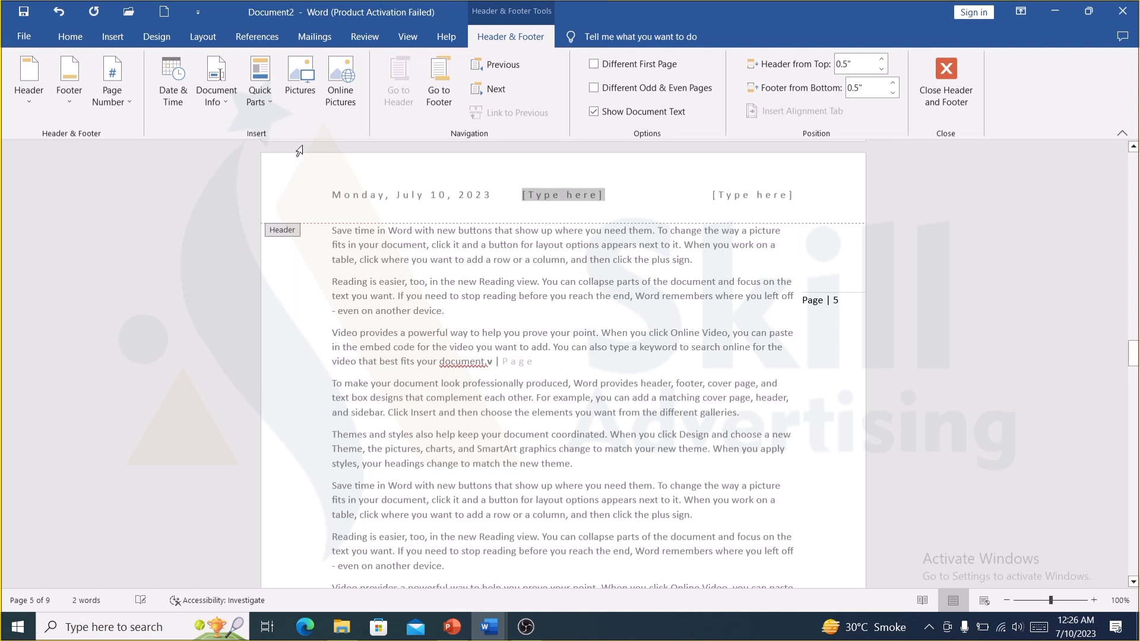
Step: Look through the Document Info options and close them without inserting anything
click(231, 105)
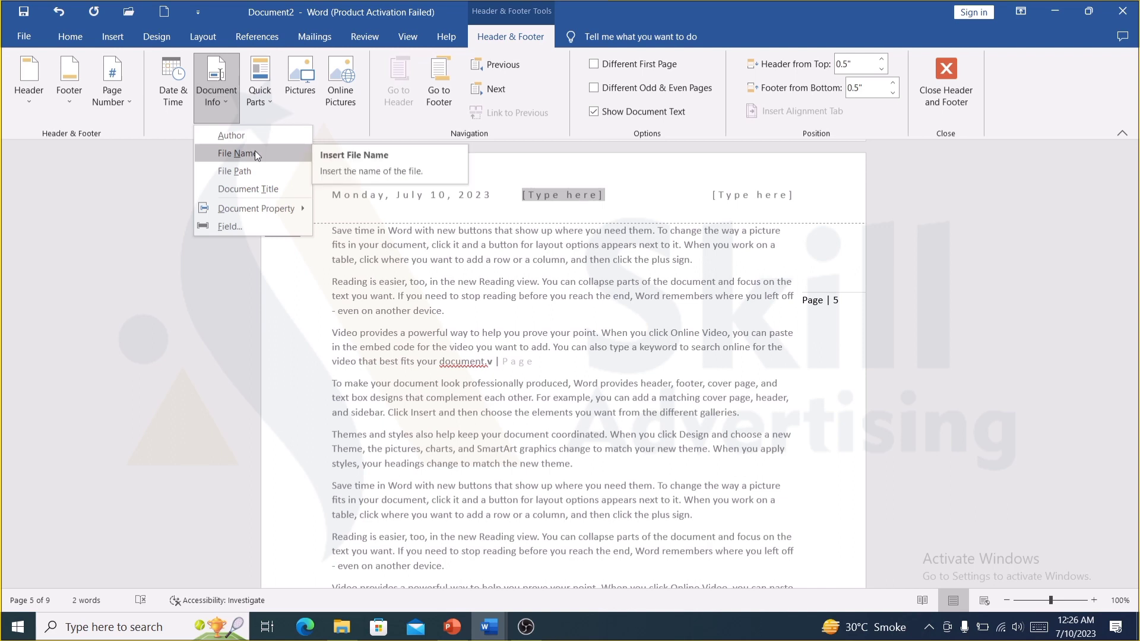
click(113, 37)
Step: Insert the picture Our Services.jpg from the Downloads folder into the header
key(ctrl+F1)
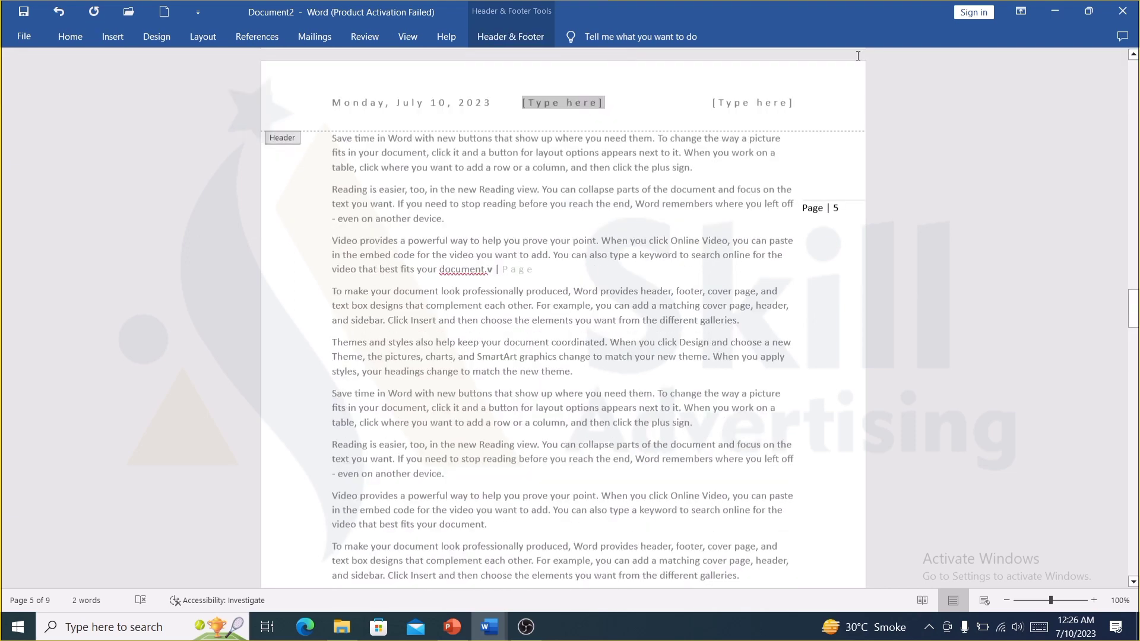
click(113, 37)
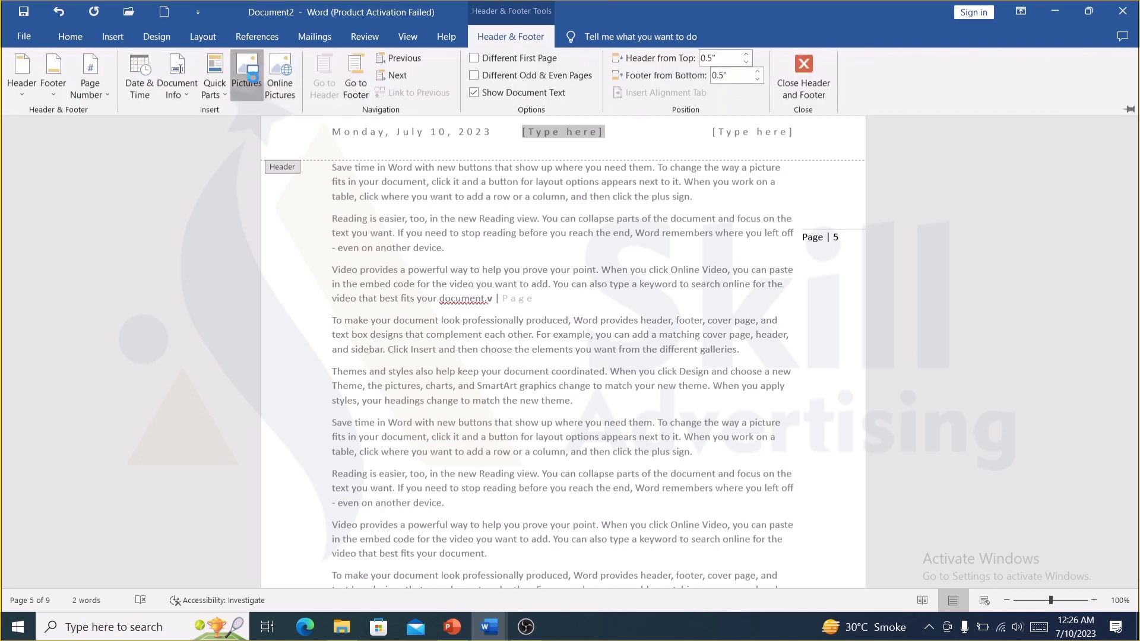
click(289, 180)
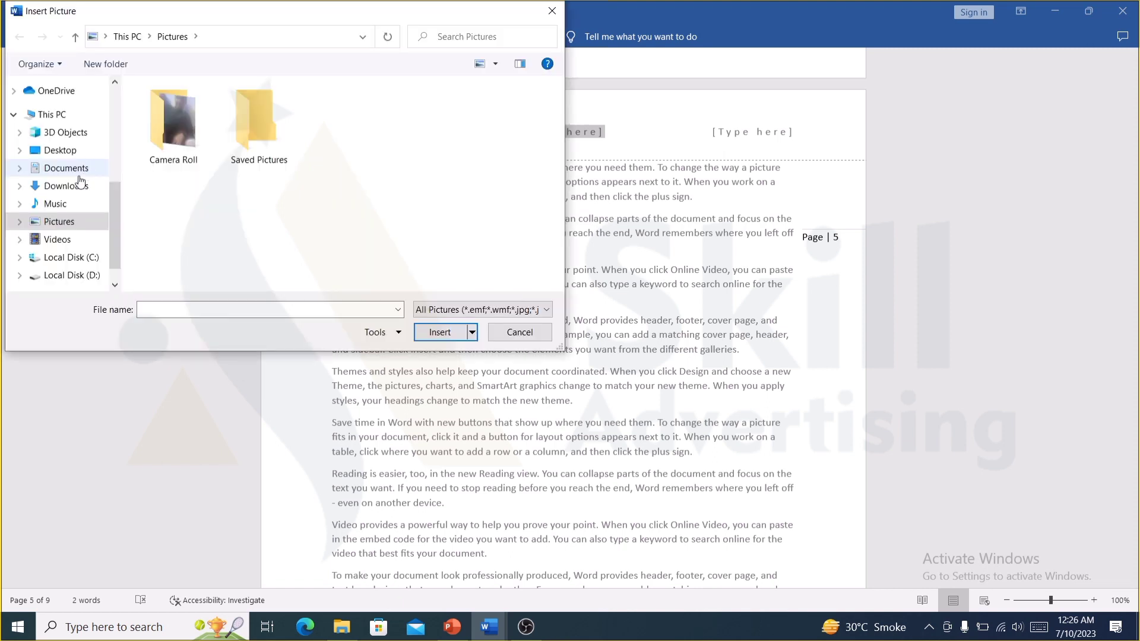
click(79, 187)
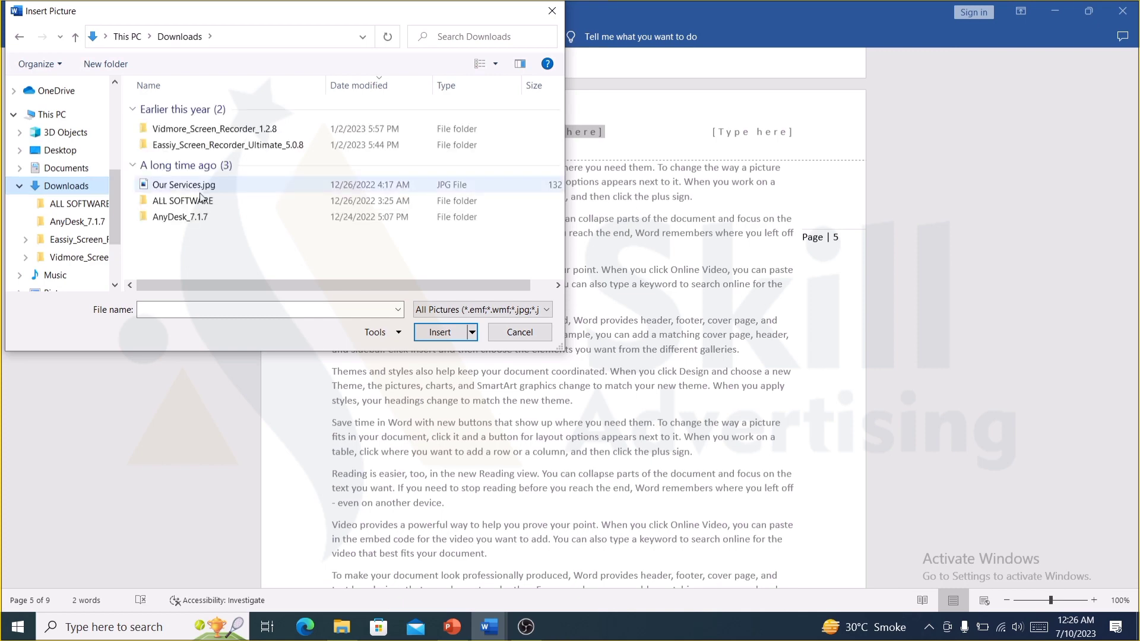
double_click(202, 189)
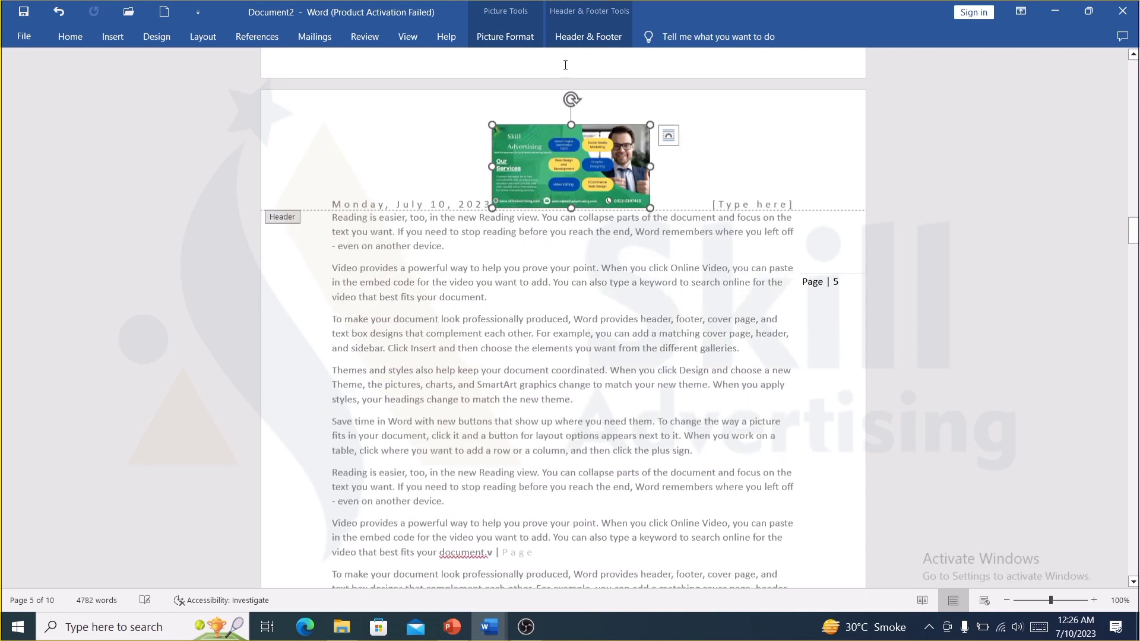
Step: Turn on Different First Page for the header and footer, then open the print preview
click(562, 35)
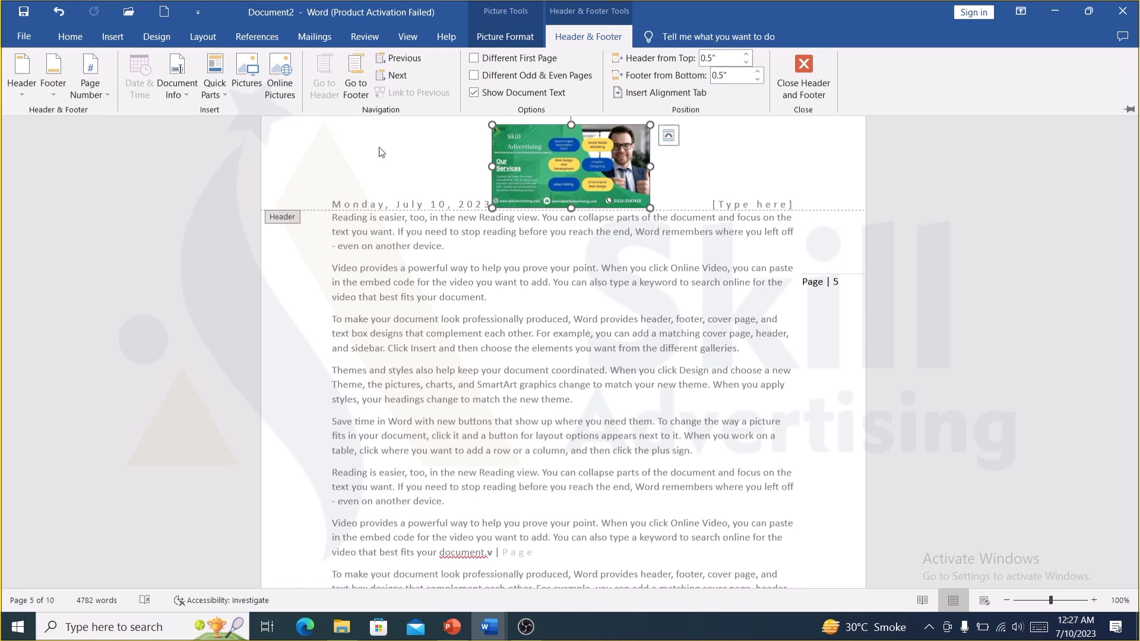
click(365, 95)
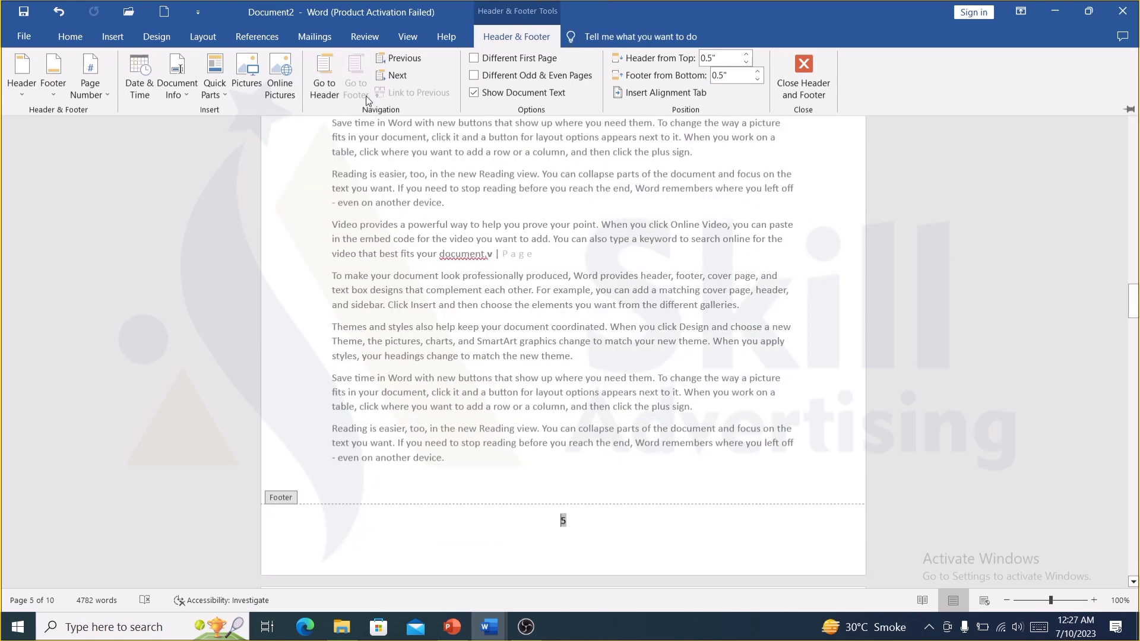
click(329, 92)
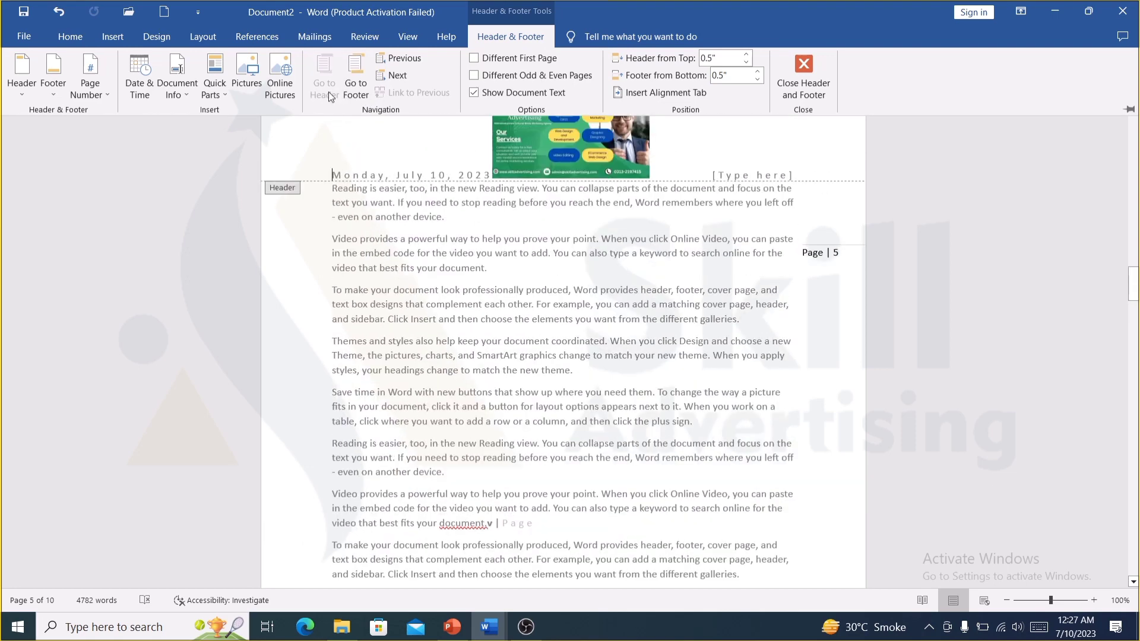
click(352, 90)
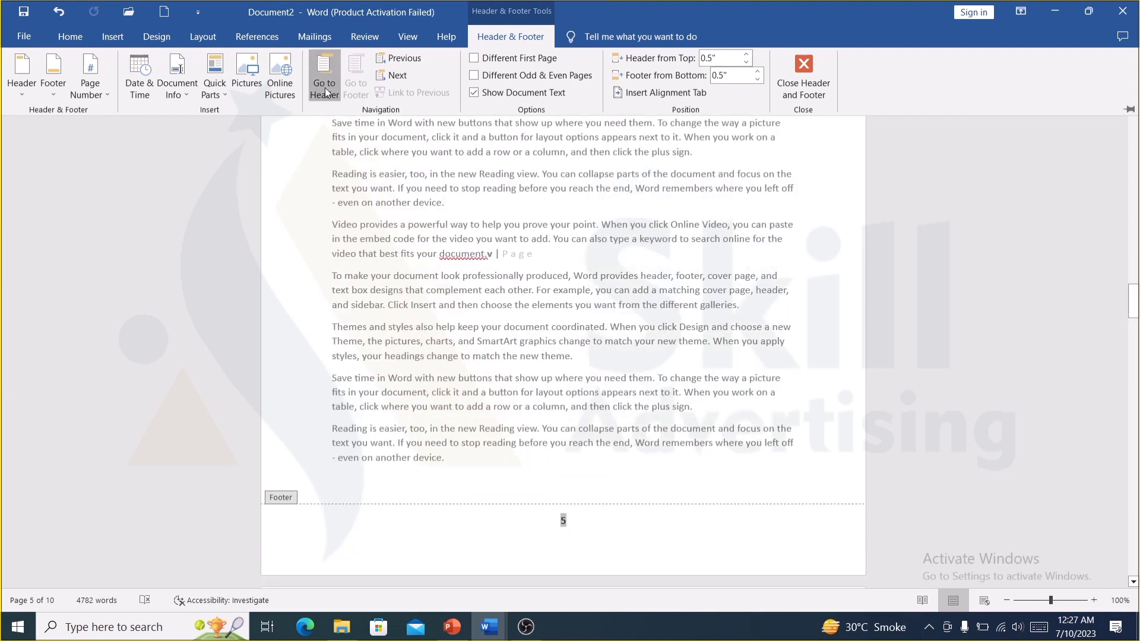
click(325, 88)
click(325, 89)
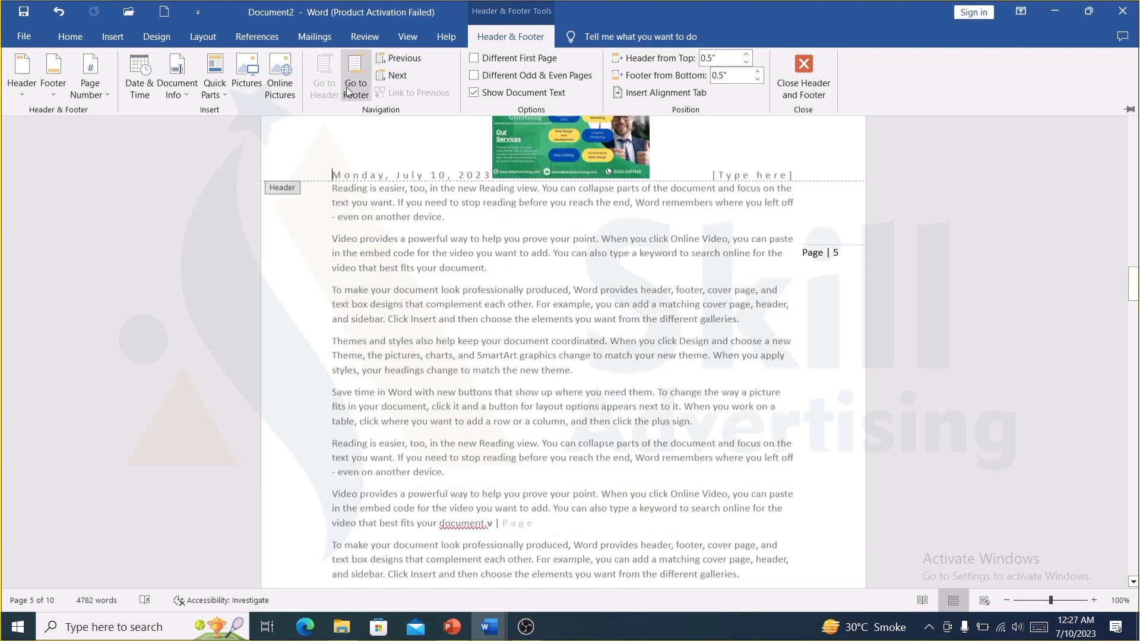
click(355, 89)
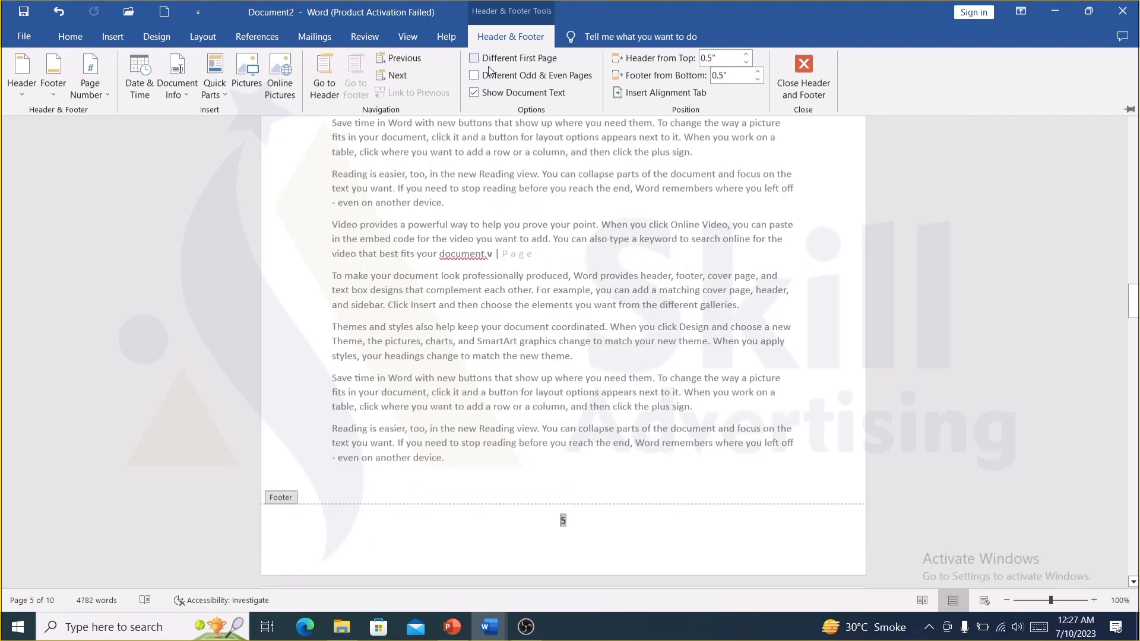
click(475, 58)
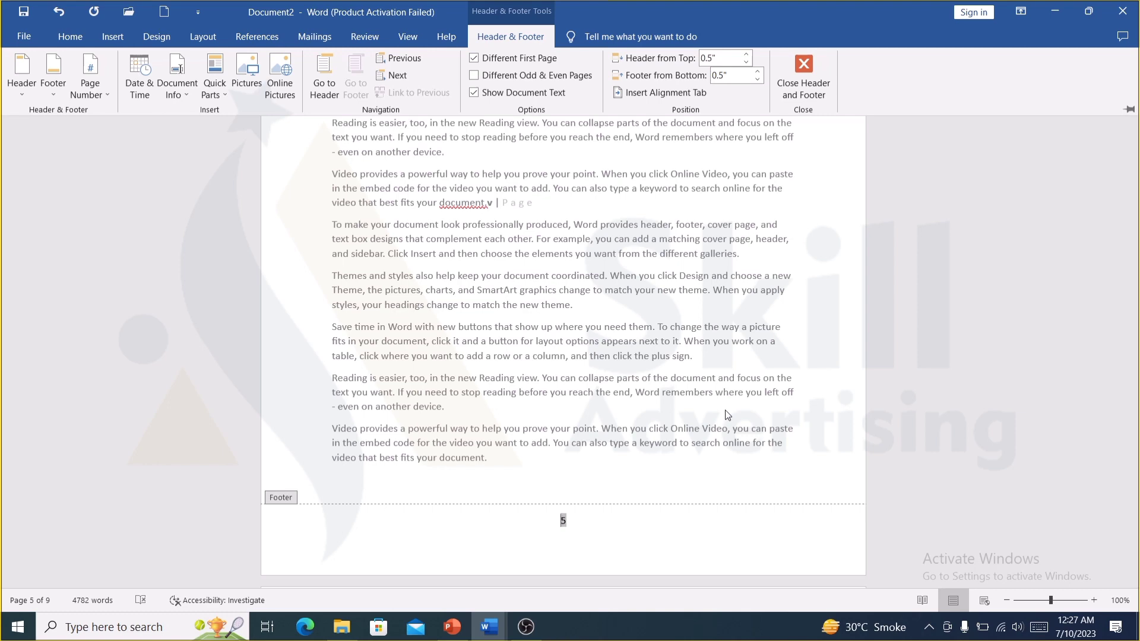
key(ctrl+p)
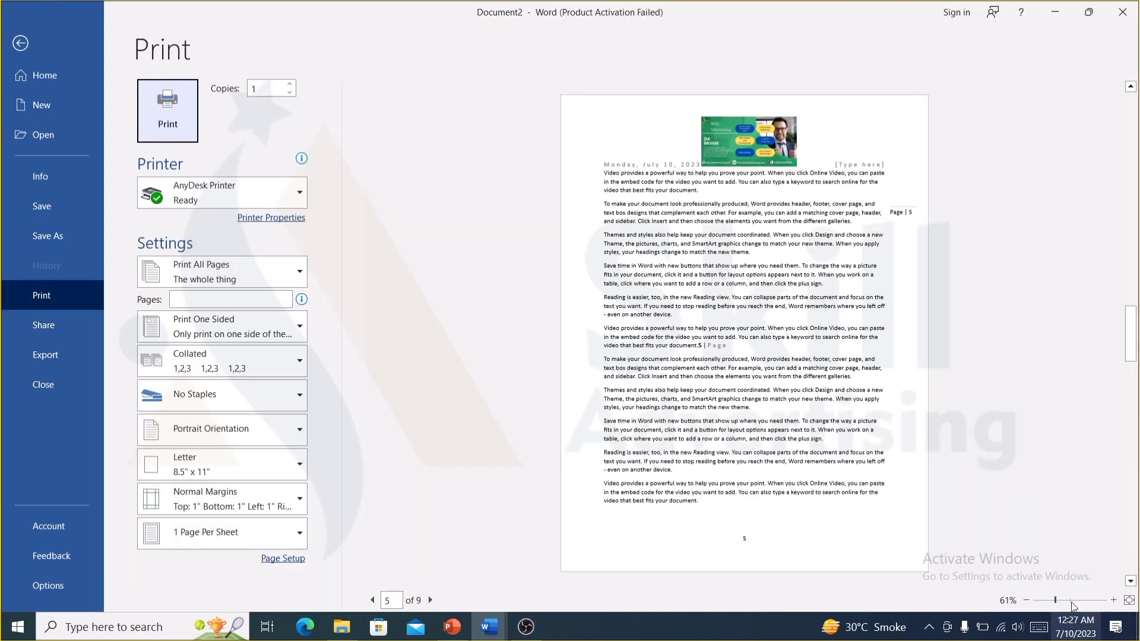
Step: Zoom the print preview out and back, then move to the next page to inspect it
click(1025, 600)
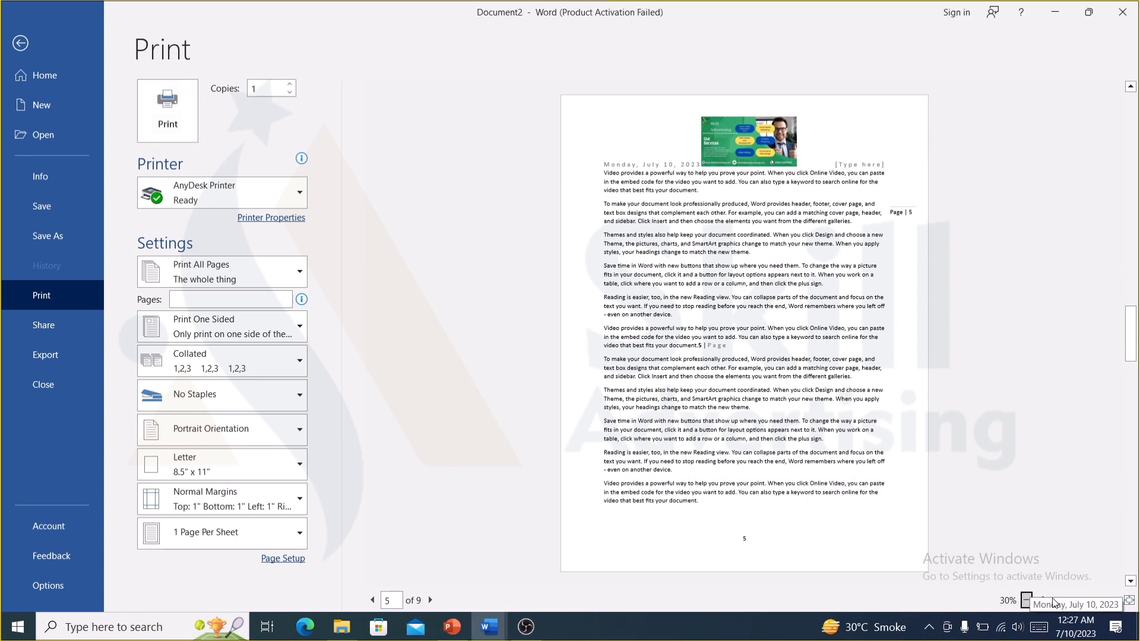
click(1055, 600)
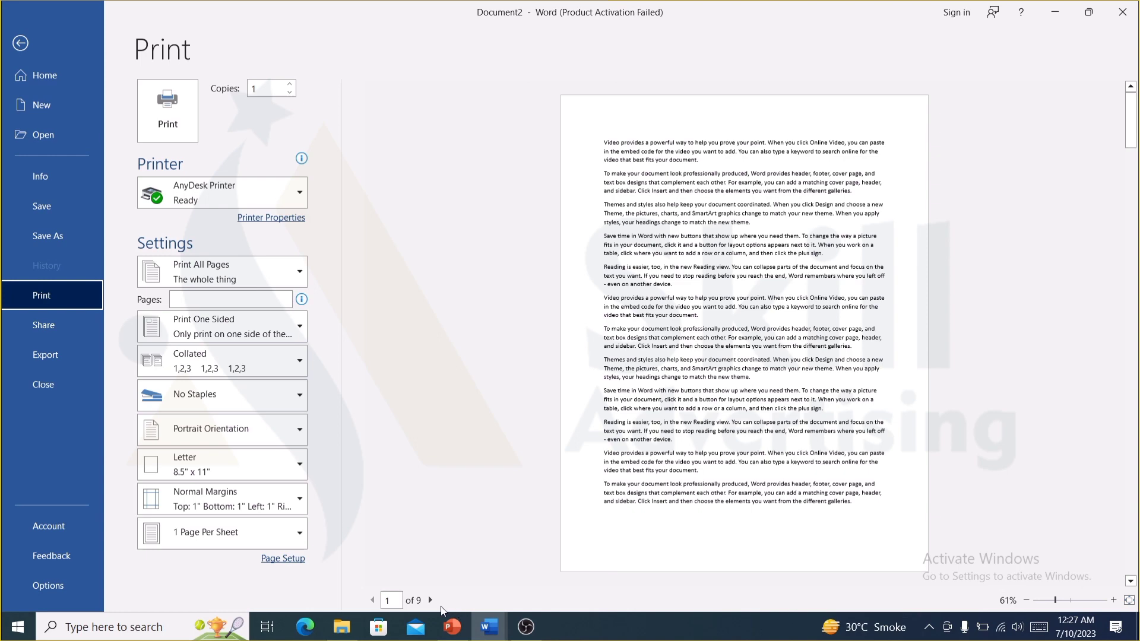
click(431, 600)
scroll(693, 221, down, 5)
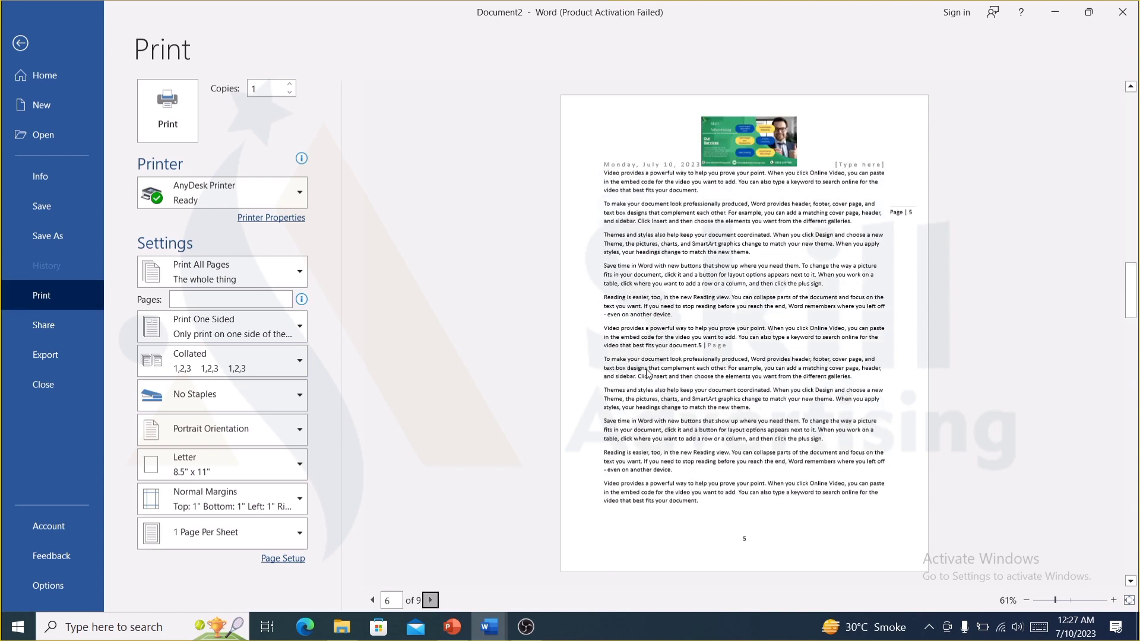
scroll(692, 221, down, 2)
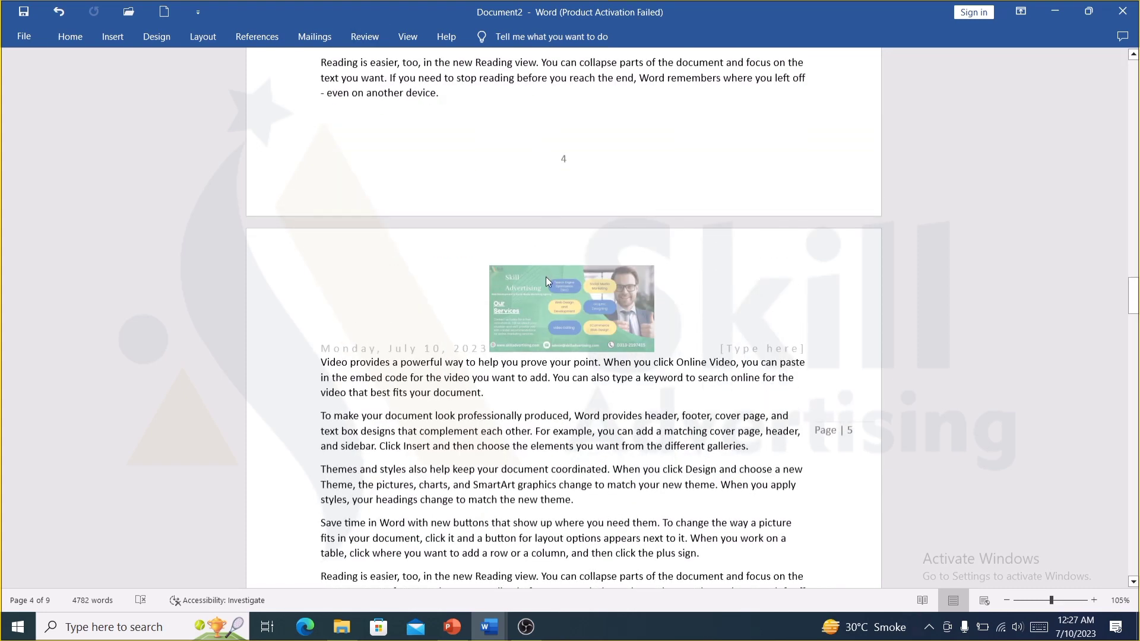
double_click(546, 277)
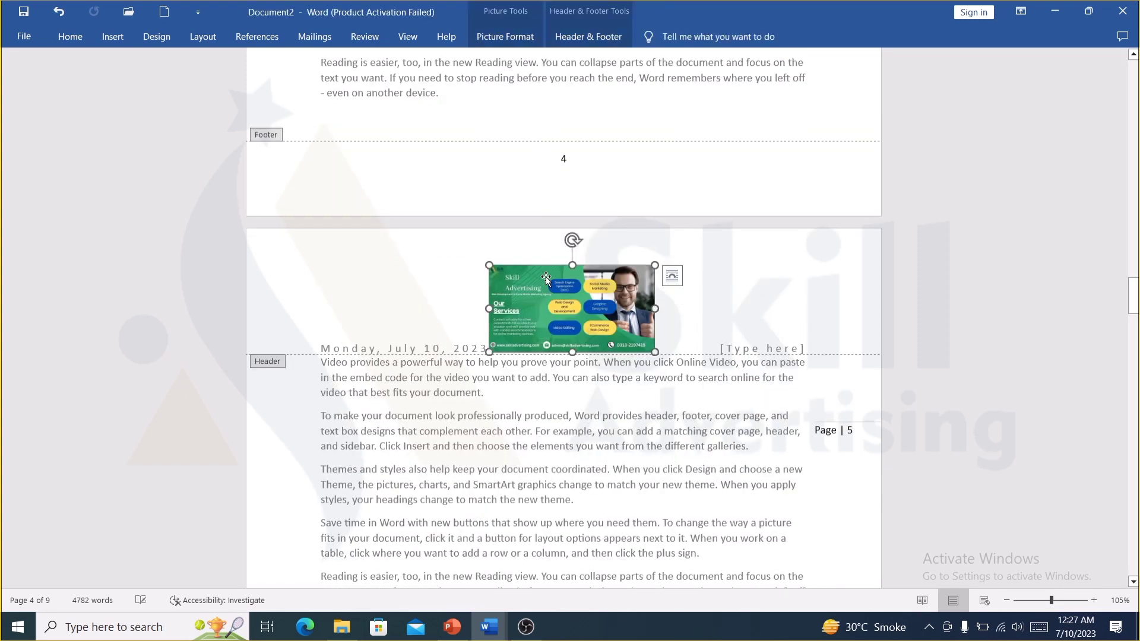
click(586, 38)
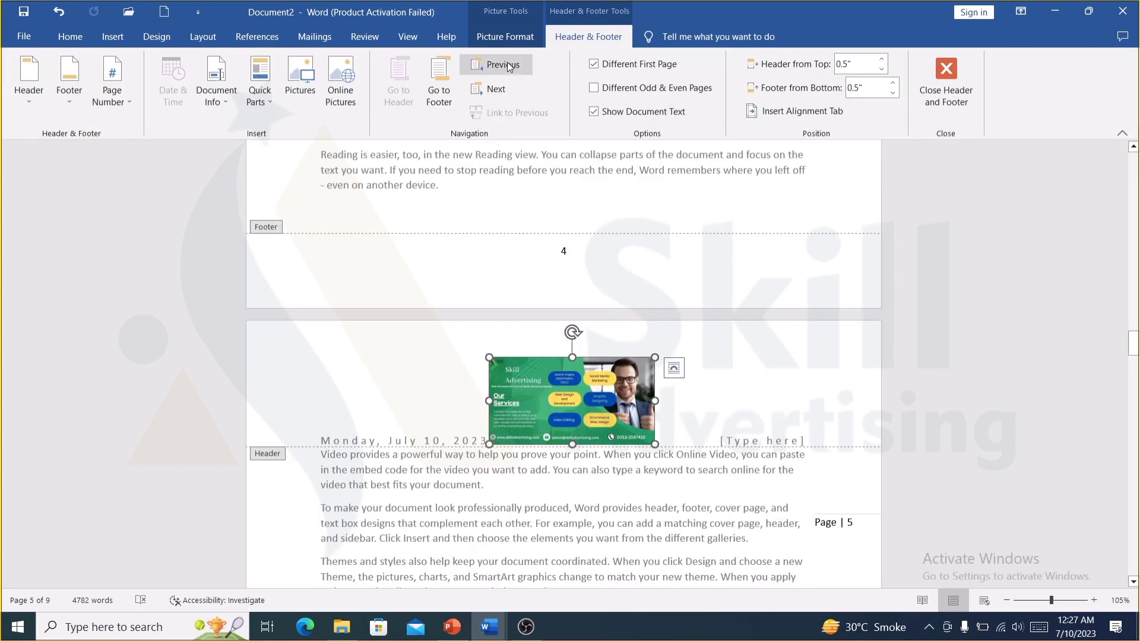
click(594, 64)
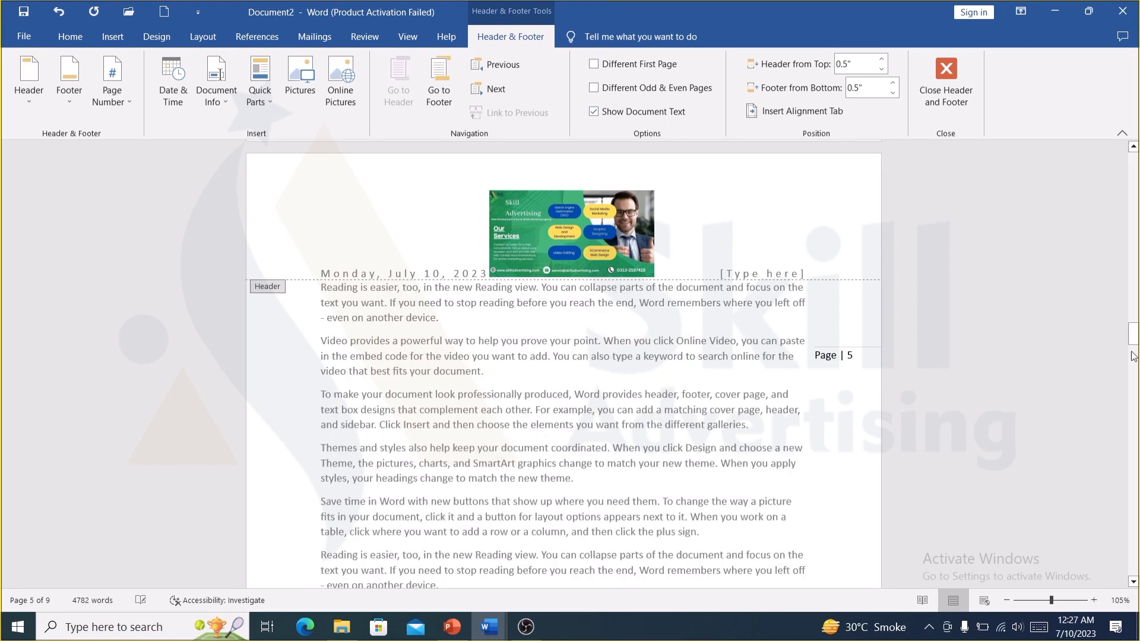
drag(1133, 353, 1132, 155)
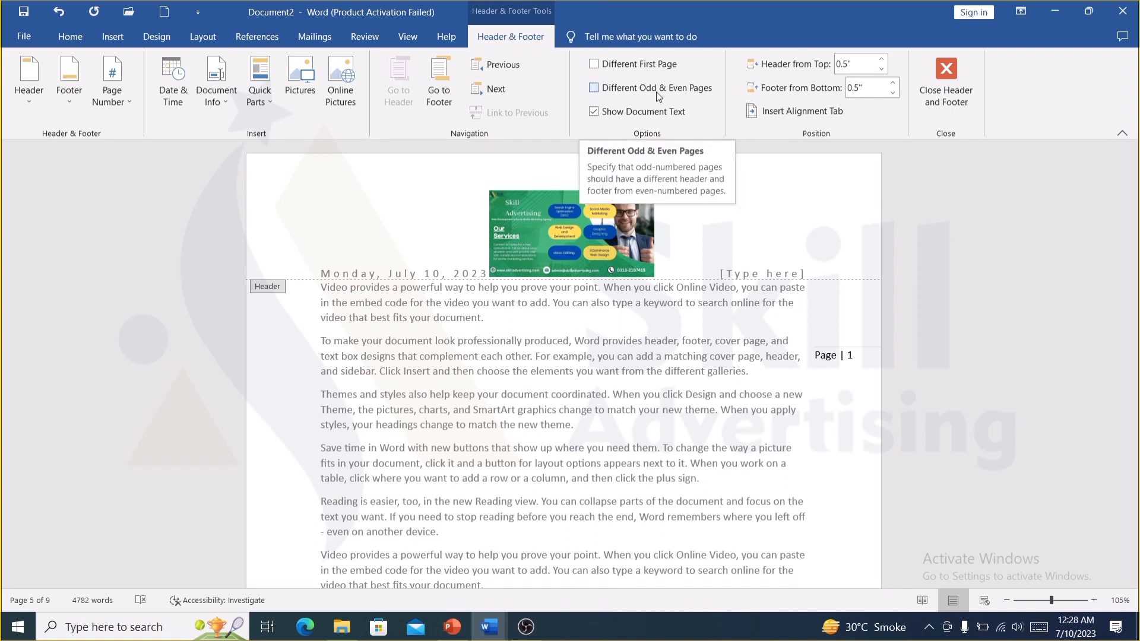
click(656, 91)
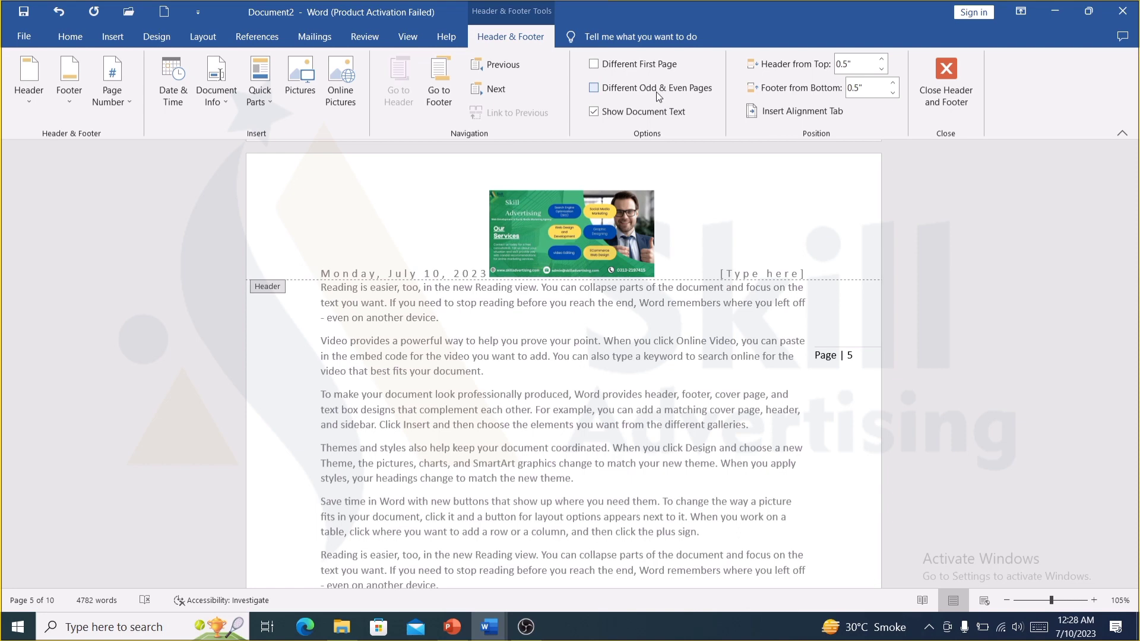
click(656, 91)
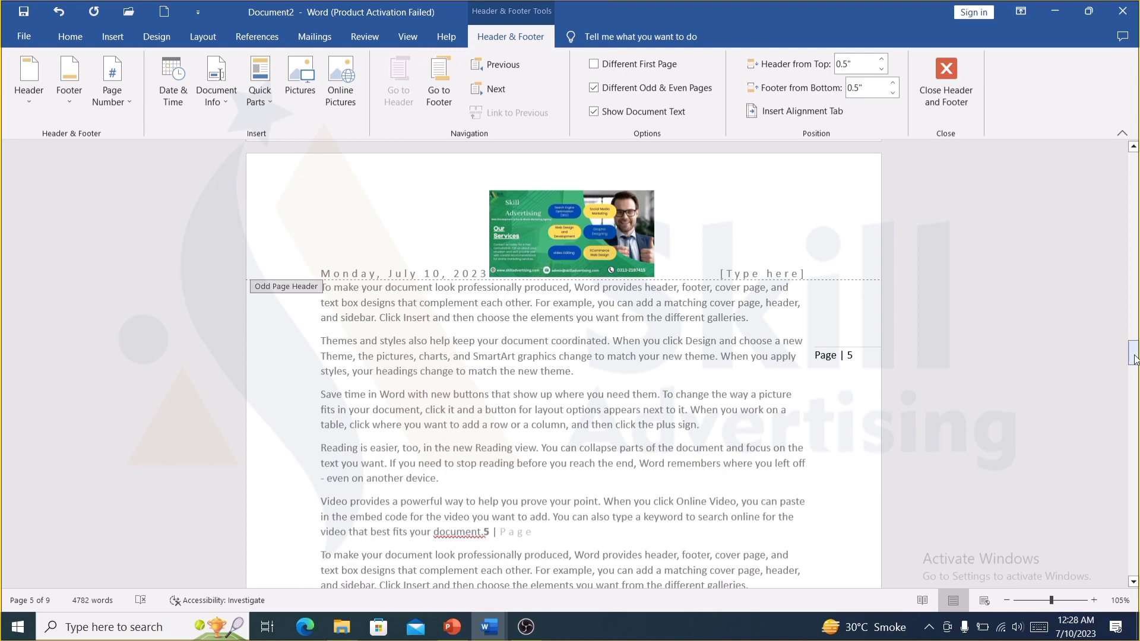
mouse_move(1134, 353)
mouse_down()
mouse_move(1133, 178)
mouse_move(1136, 401)
mouse_move(1135, 380)
mouse_up()
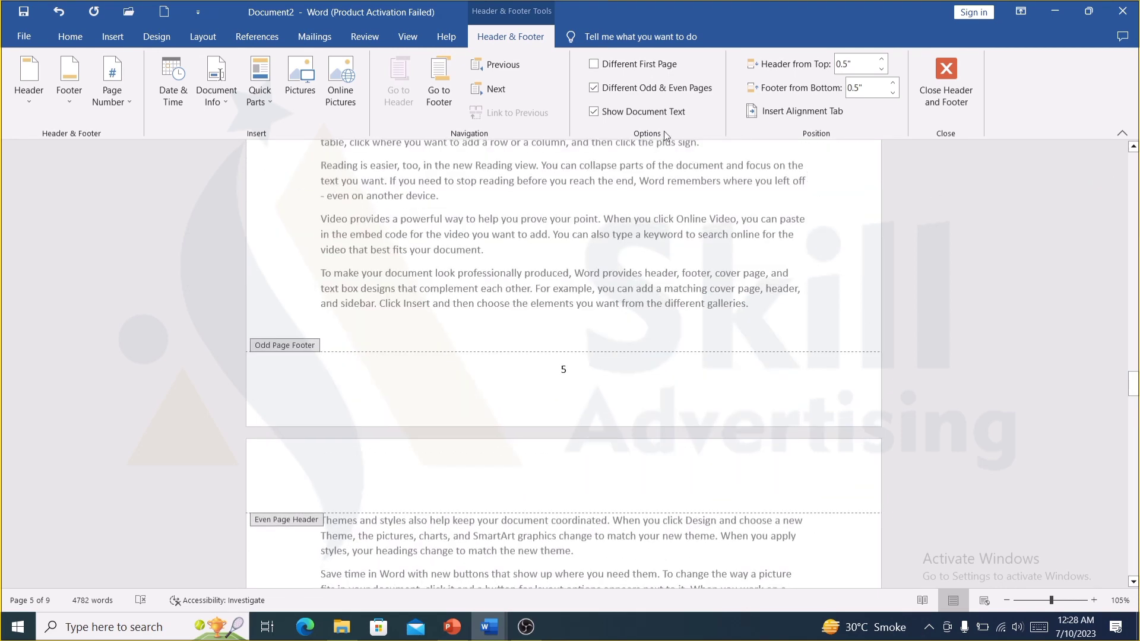
click(646, 90)
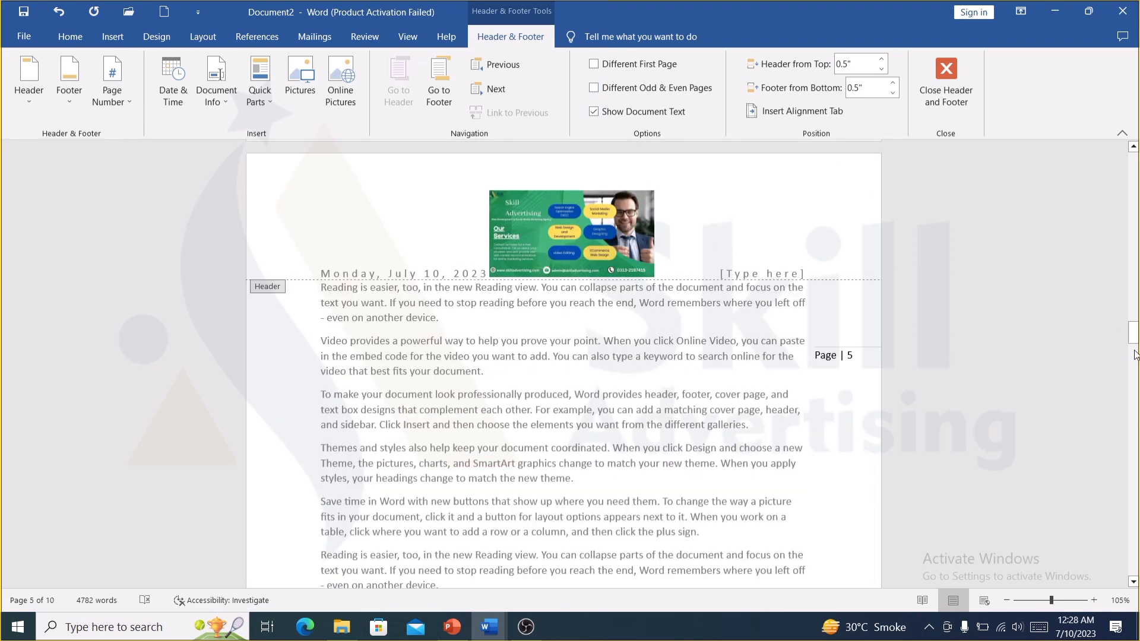
drag(1133, 333, 1113, 167)
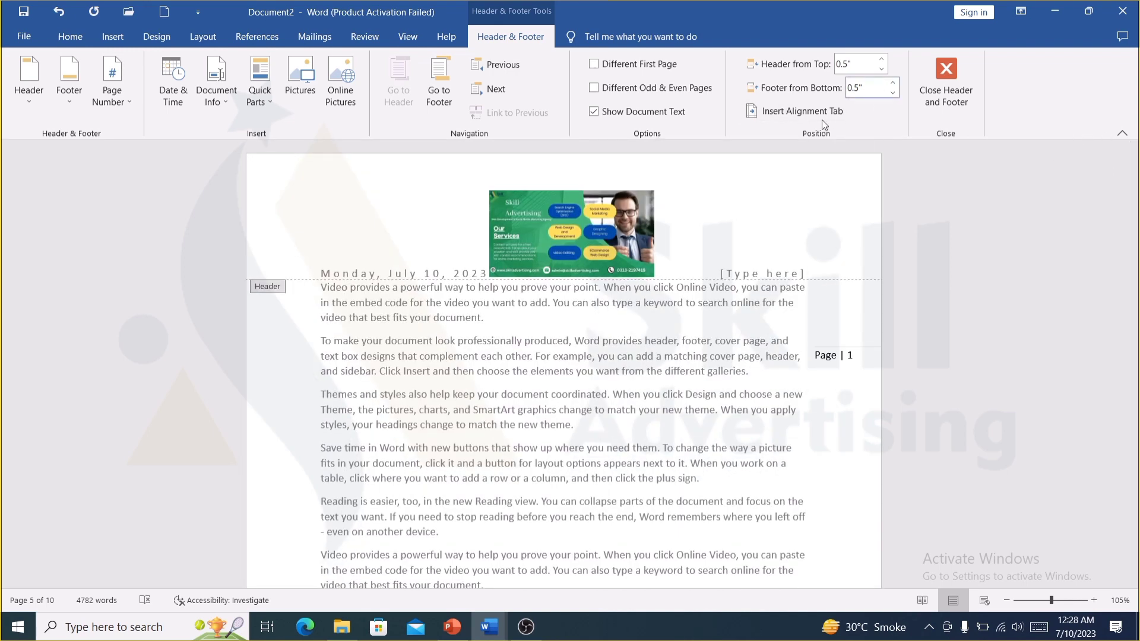
Step: Try several Header from Top values, finally setting it to 0"
click(768, 196)
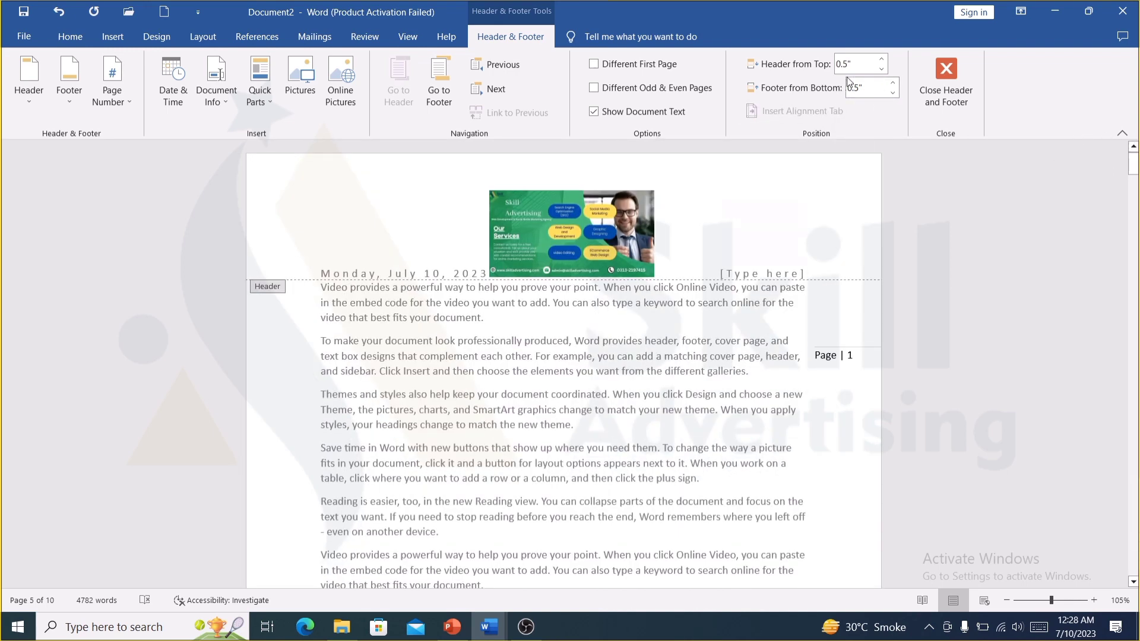
click(882, 60)
click(882, 60)
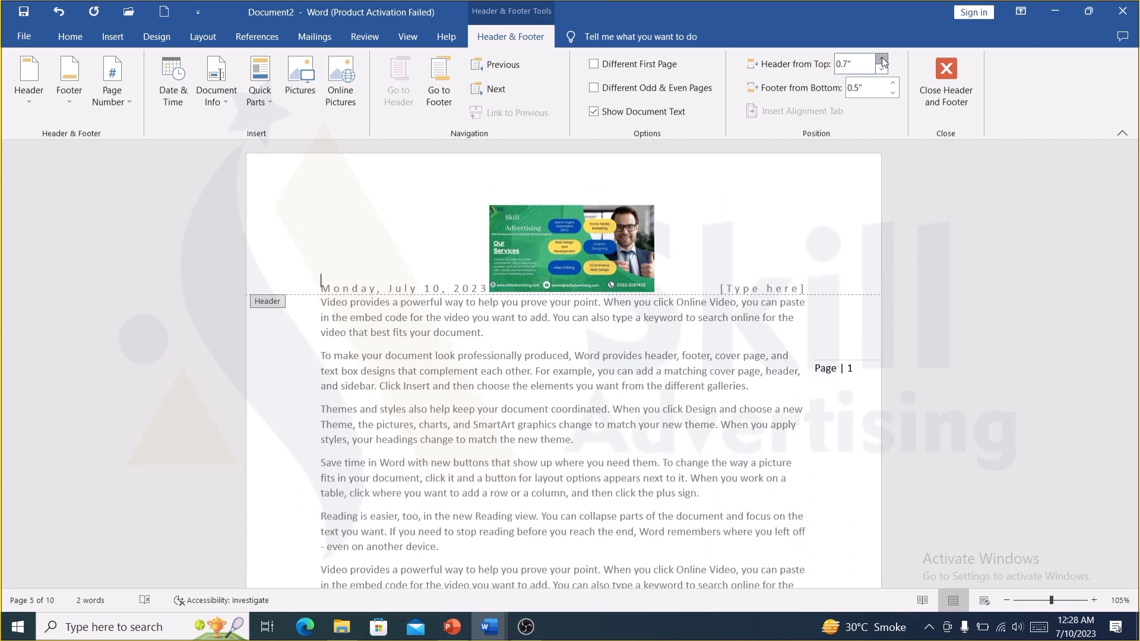
click(882, 60)
click(882, 60)
click(882, 60)
click(881, 60)
click(882, 60)
click(881, 60)
click(882, 60)
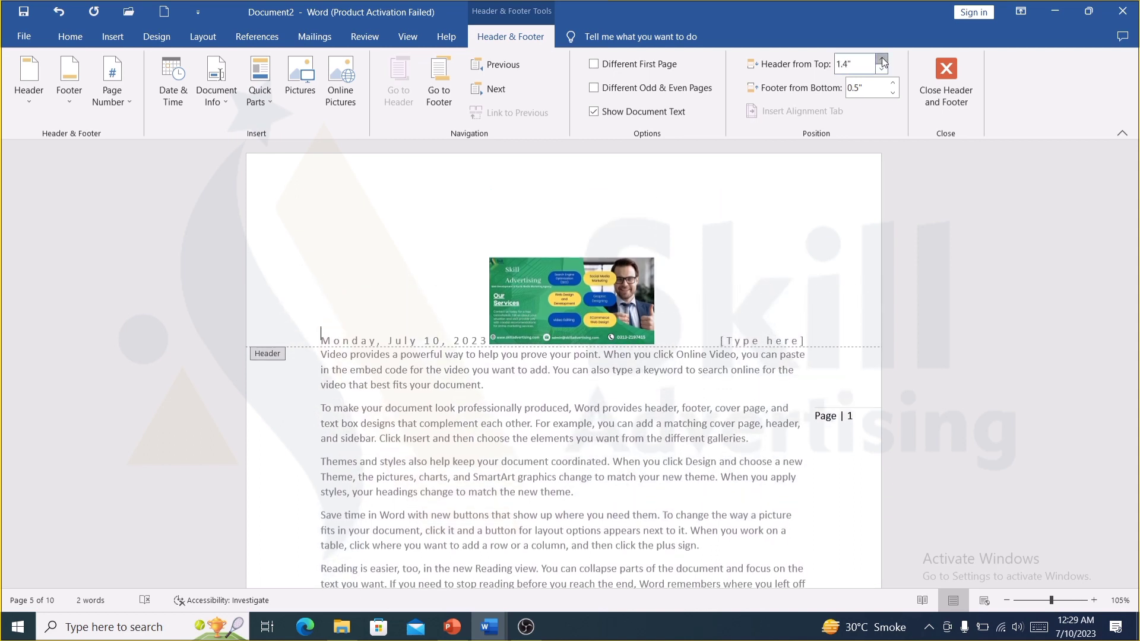
click(881, 60)
click(881, 60)
click(887, 71)
click(887, 70)
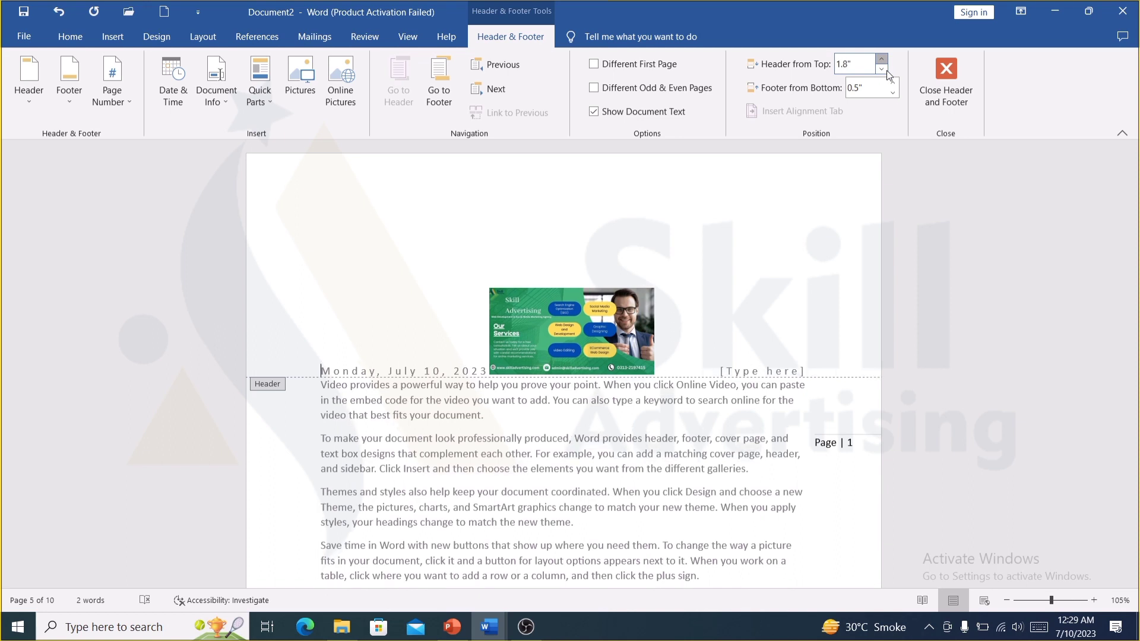
click(887, 71)
click(888, 71)
click(887, 70)
click(882, 70)
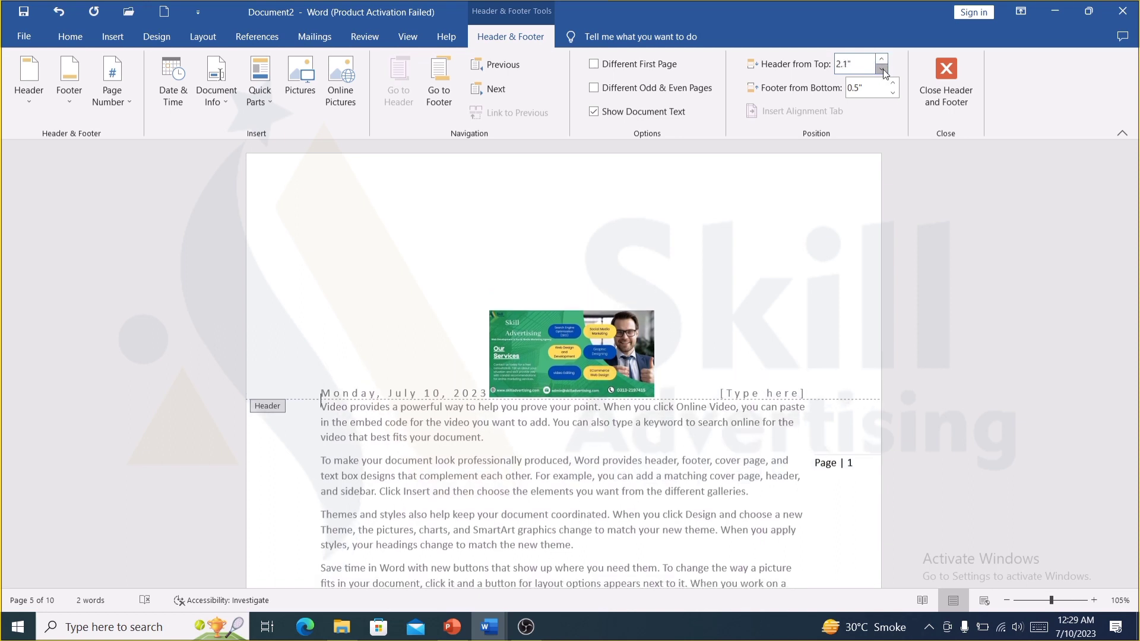
click(882, 70)
click(882, 69)
click(882, 69)
click(882, 69)
click(882, 69)
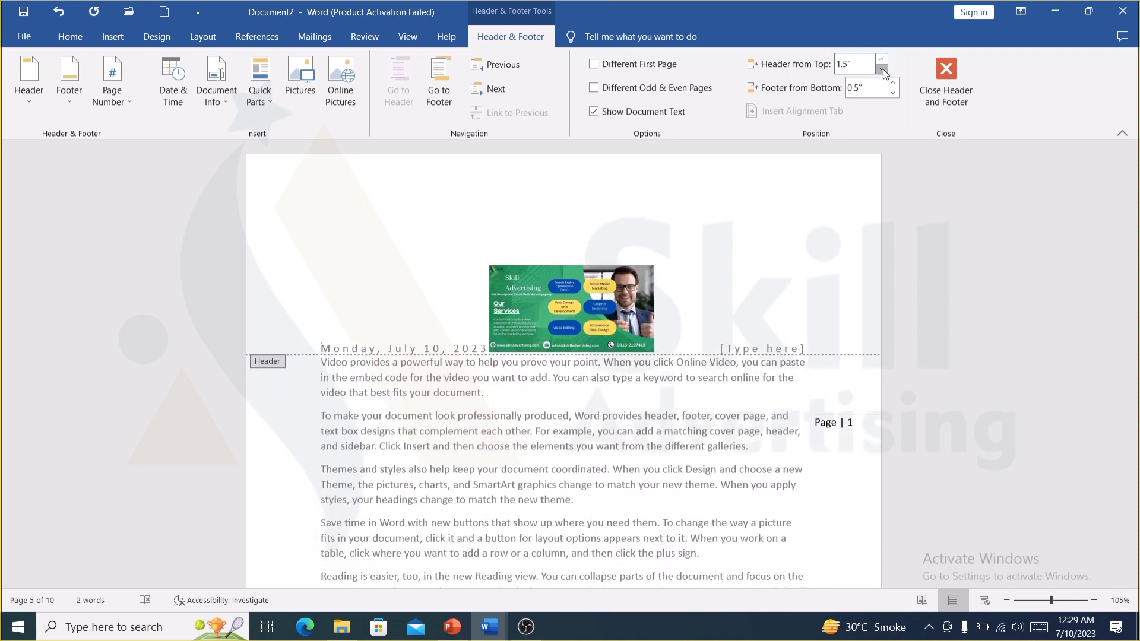
click(882, 68)
click(882, 69)
key(Down)
key(Down)
key(Down)
key(Down)
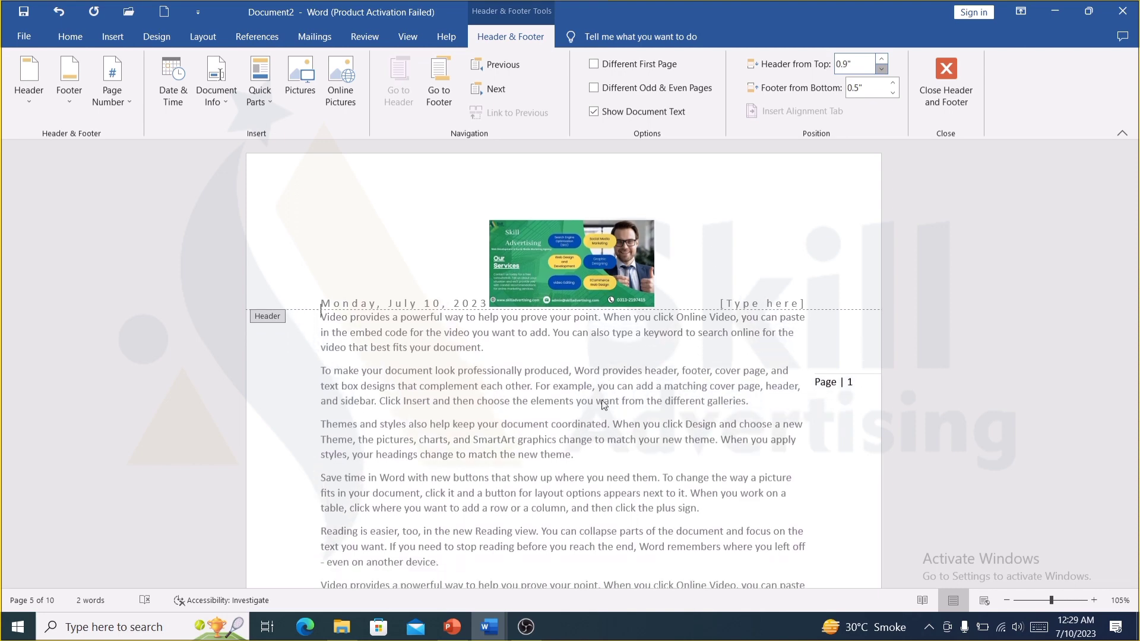
key(Down)
key(Down)
key(Down)
key(Down)
key(Down)
key(Down)
key(Down)
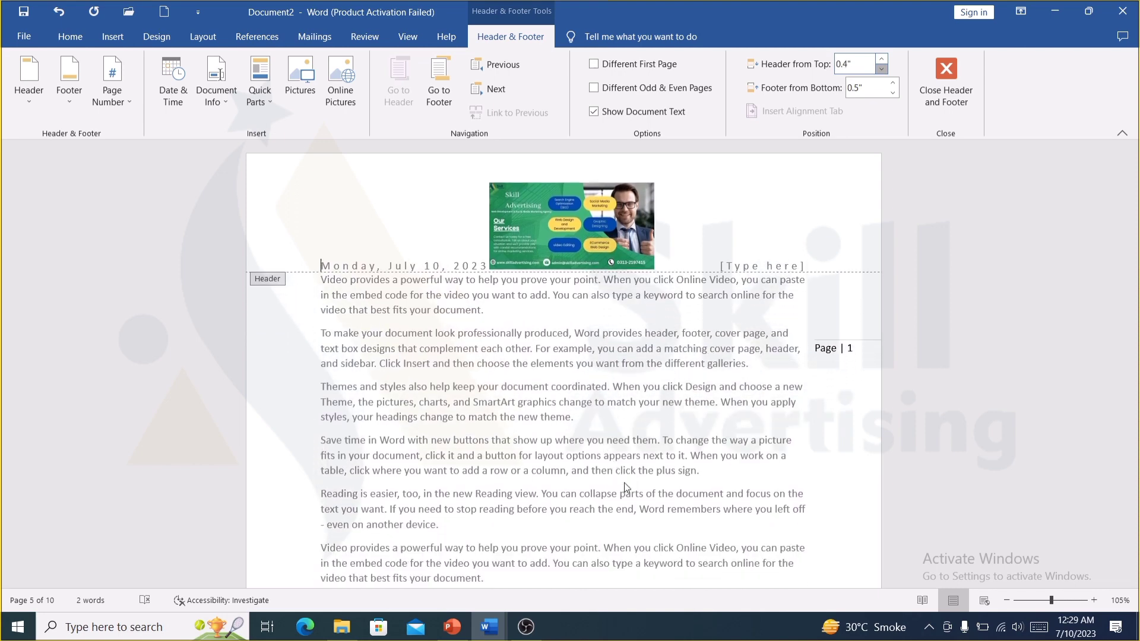
key(Down)
key(Down)
key(Tab)
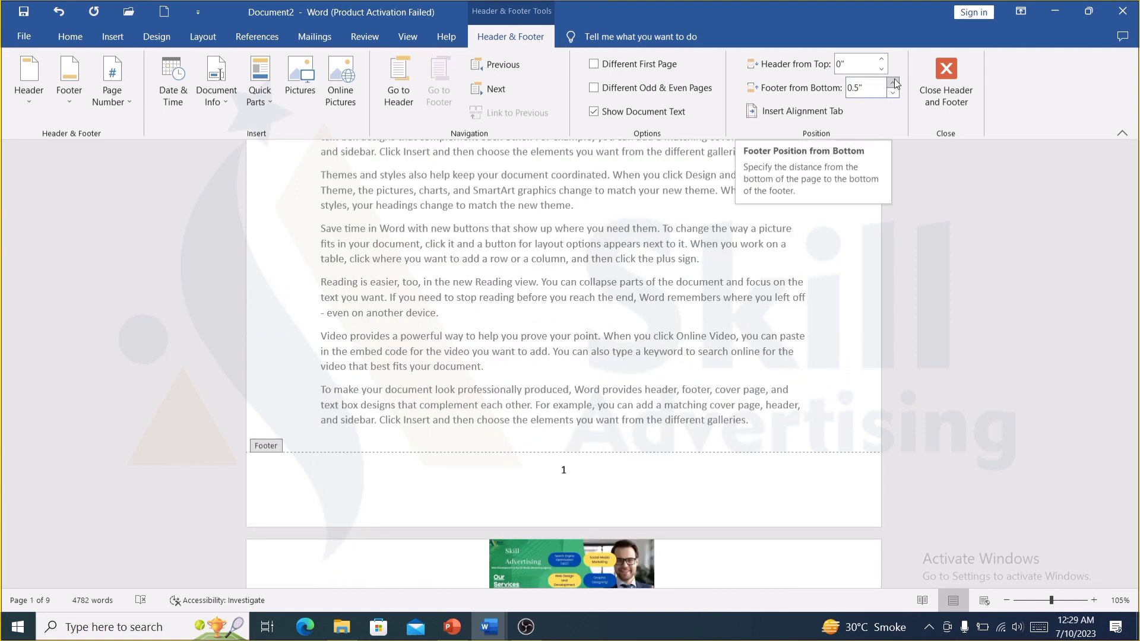
Step: Raise Footer from Bottom to 3.4" and close header and footer editing
click(892, 82)
click(892, 82)
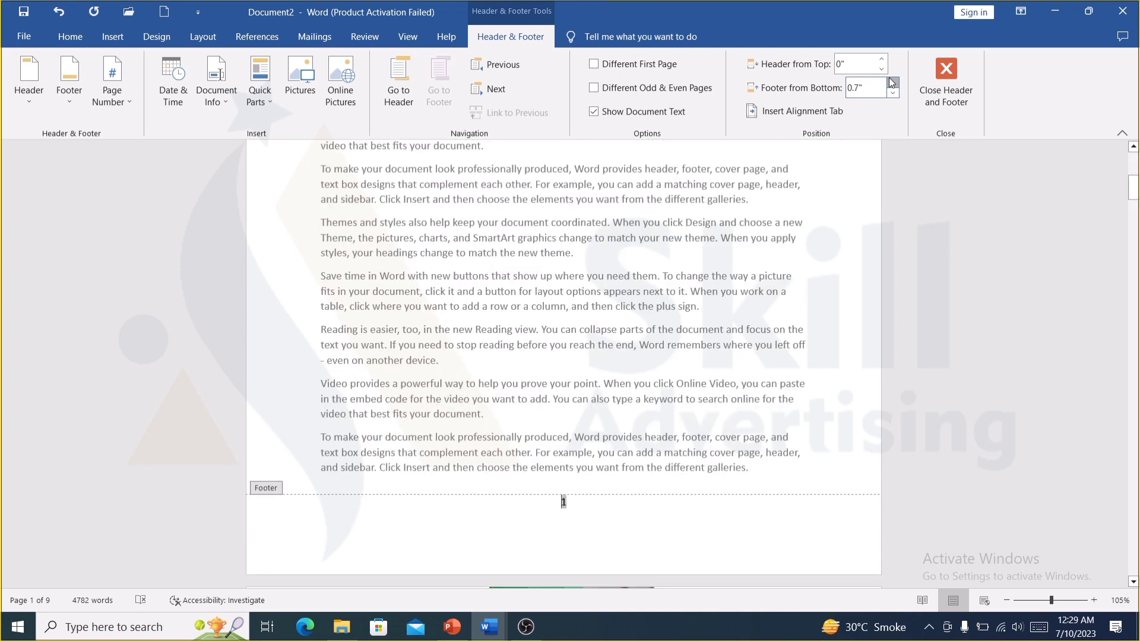
click(892, 82)
click(892, 82)
click(892, 82)
click(892, 82)
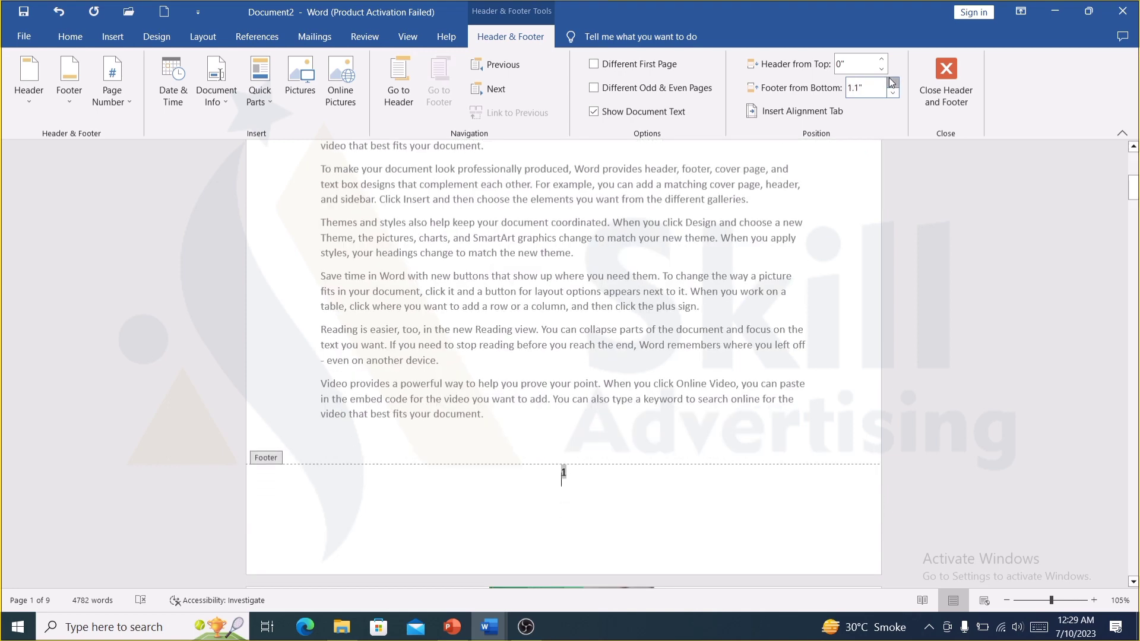
click(892, 81)
click(892, 82)
click(892, 82)
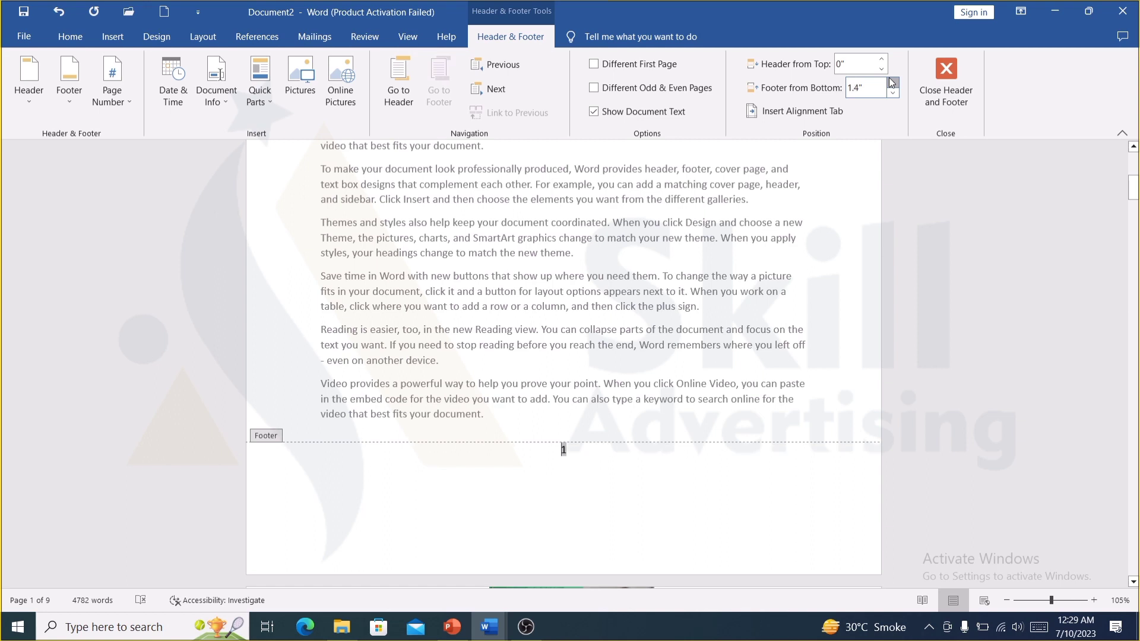
click(892, 82)
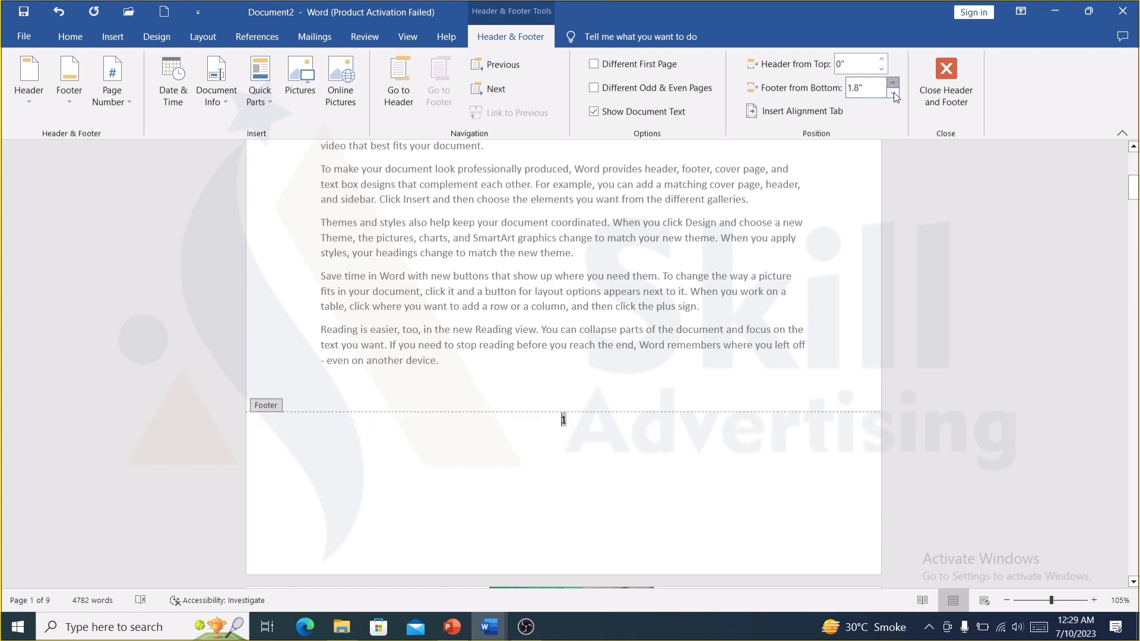
click(892, 82)
click(892, 81)
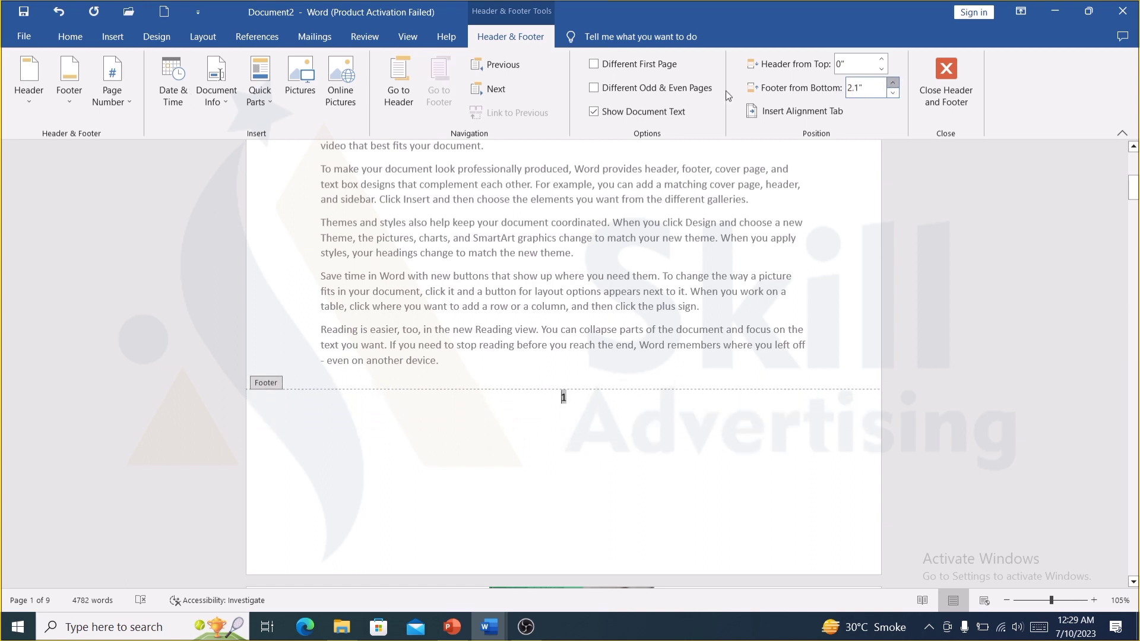
click(892, 82)
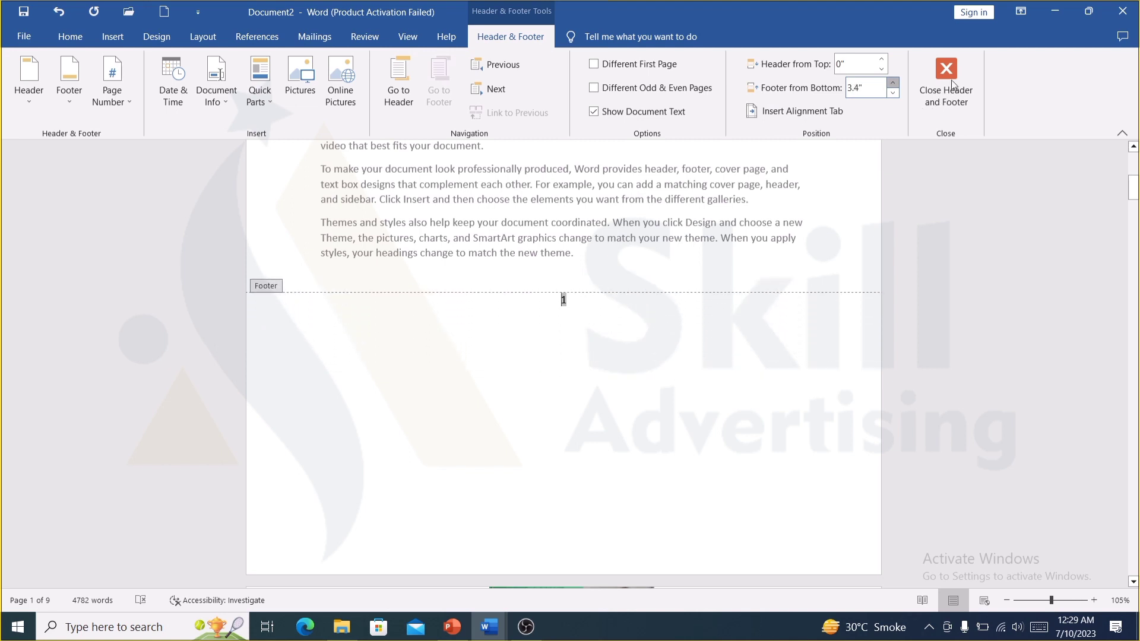
click(871, 85)
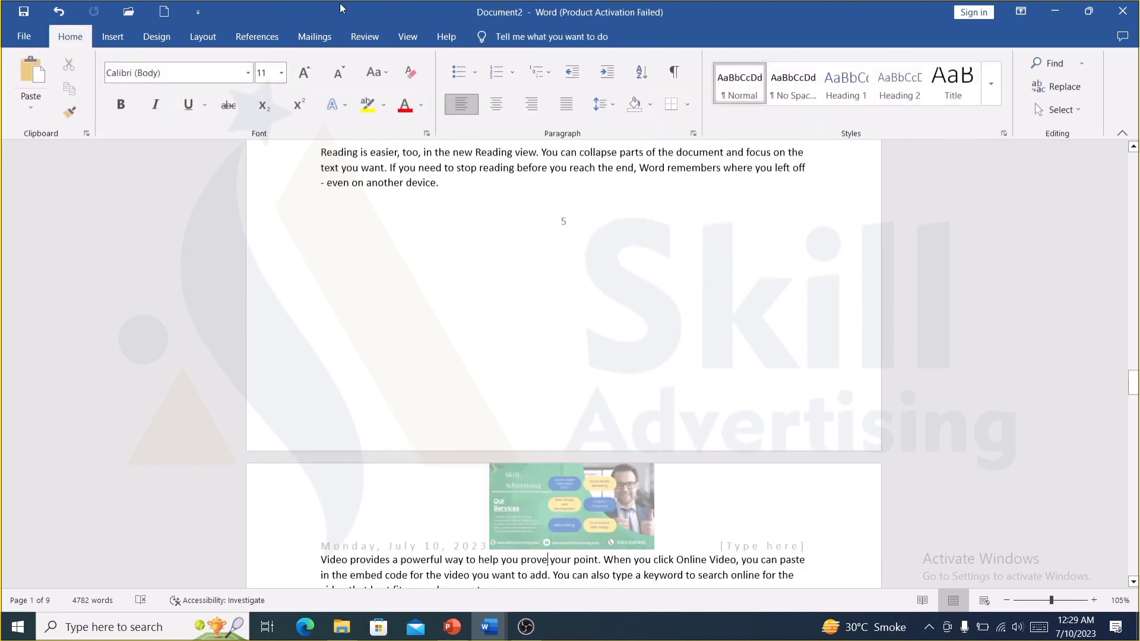
Step: Switch to the Insert tab to show its commands
click(130, 38)
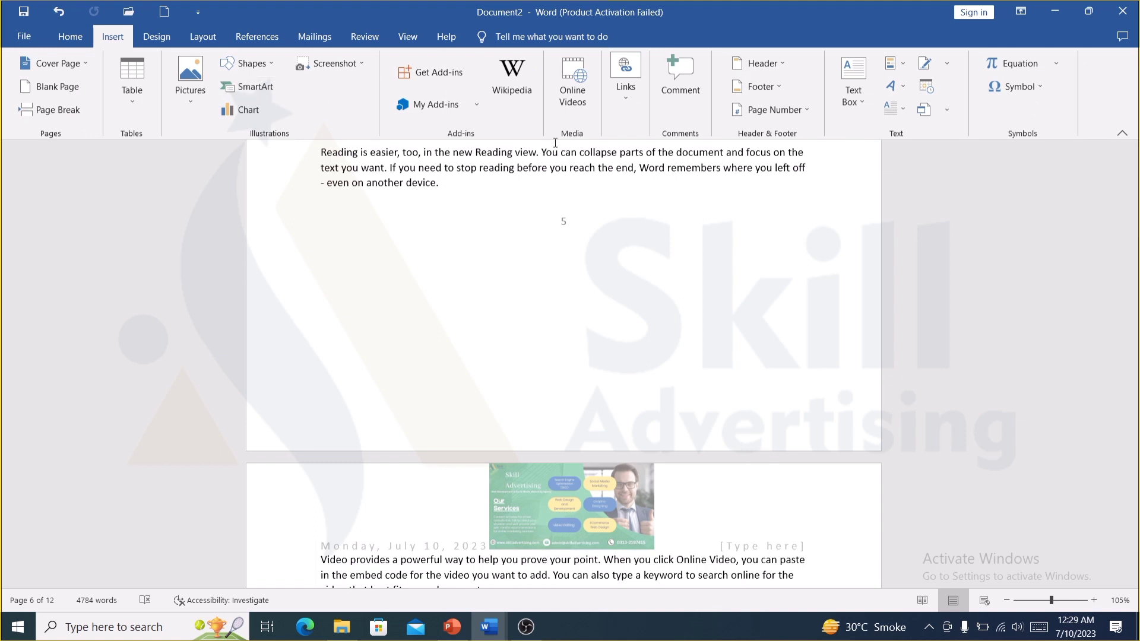